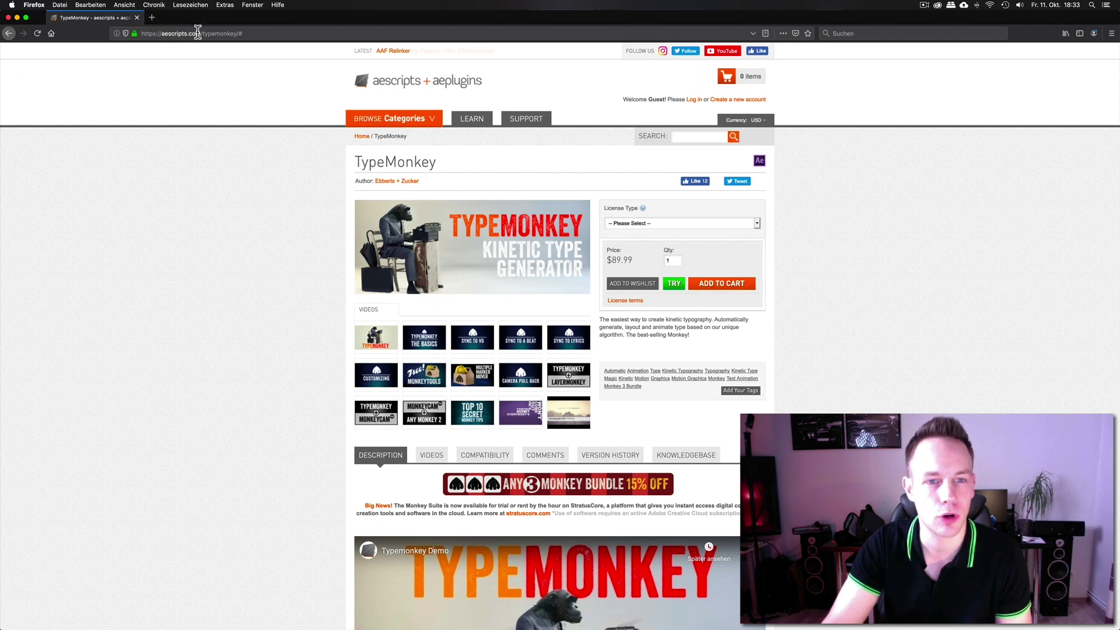
# - Select the TypeMonkey product title and scroll down through its key features
pyautogui.moveTo(371, 162); pyautogui.dragTo(461, 166)
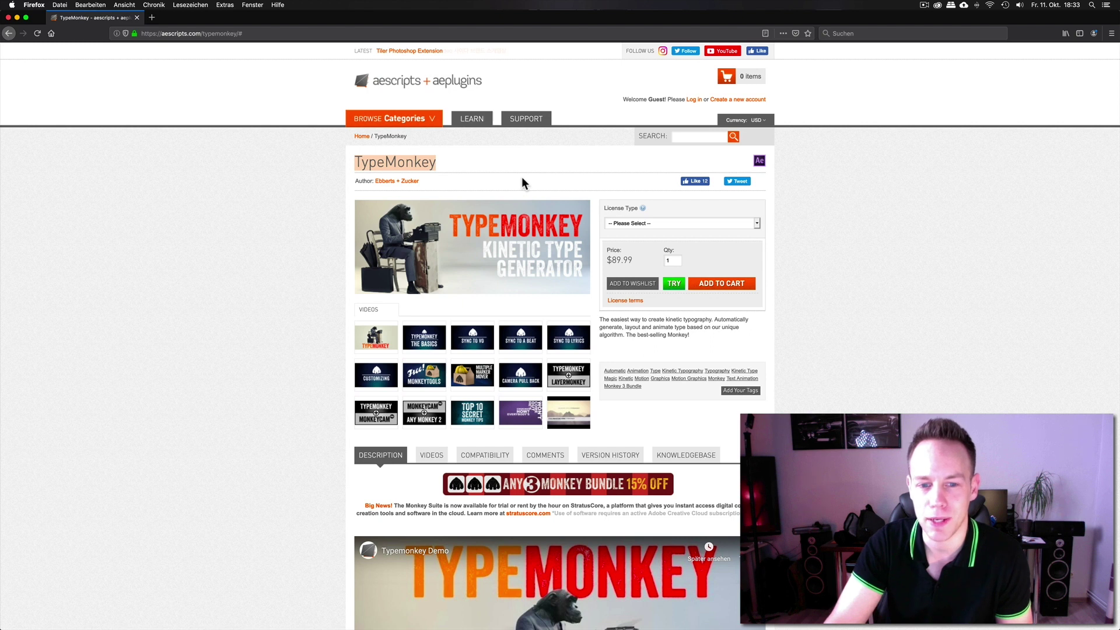
pyautogui.scroll(-2, 742, 347)
pyautogui.scroll(-5, 879, 387)
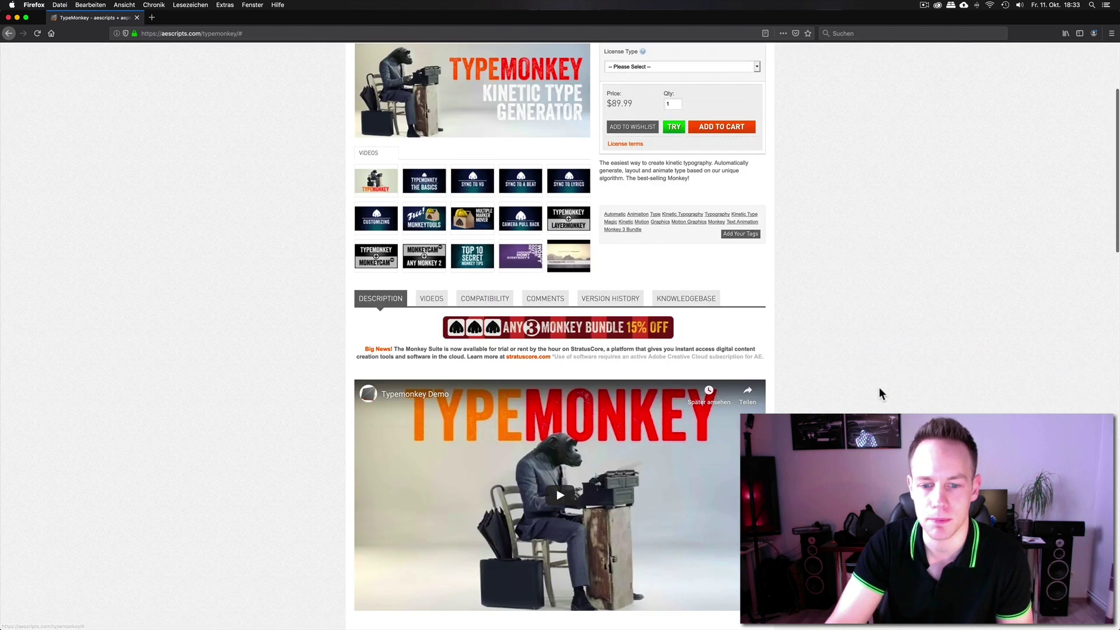
pyautogui.scroll(-1, 829, 314)
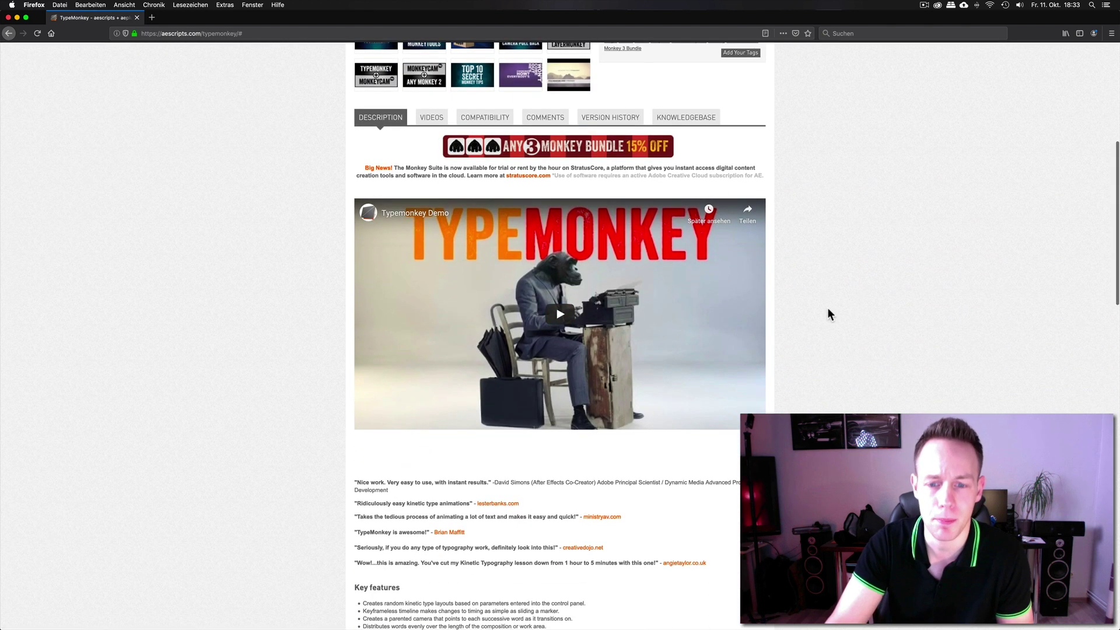
pyautogui.scroll(-4, 829, 314)
pyautogui.scroll(-4, 829, 314)
pyautogui.scroll(-2, 829, 314)
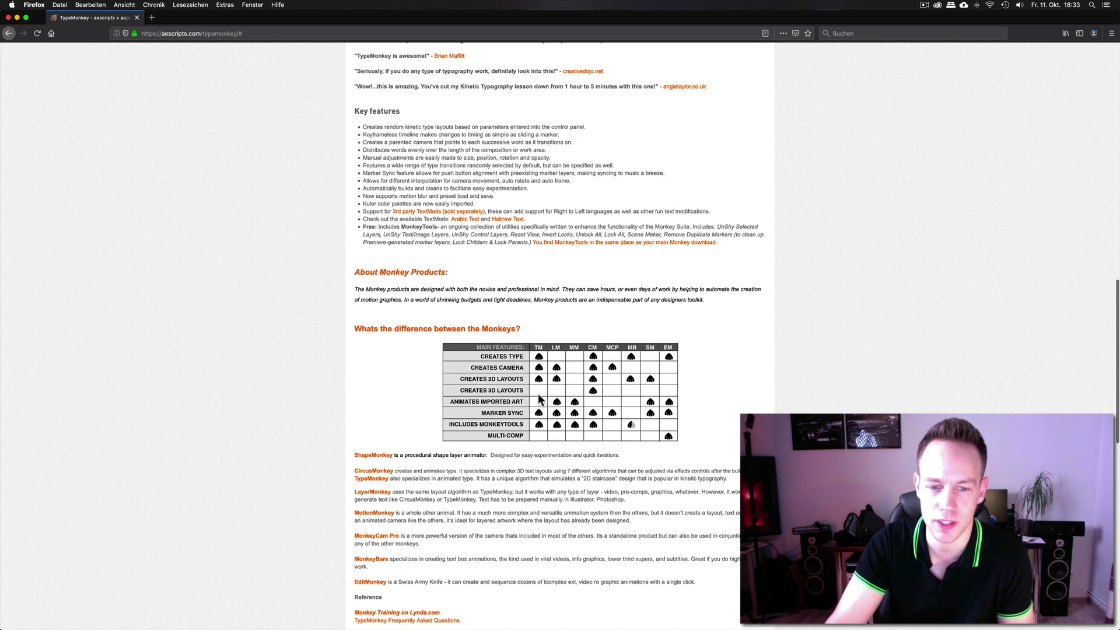
# - Scroll past the Monkeys comparison table, jump back to the top, and minimise the browser
pyautogui.scroll(-1, 538, 396)
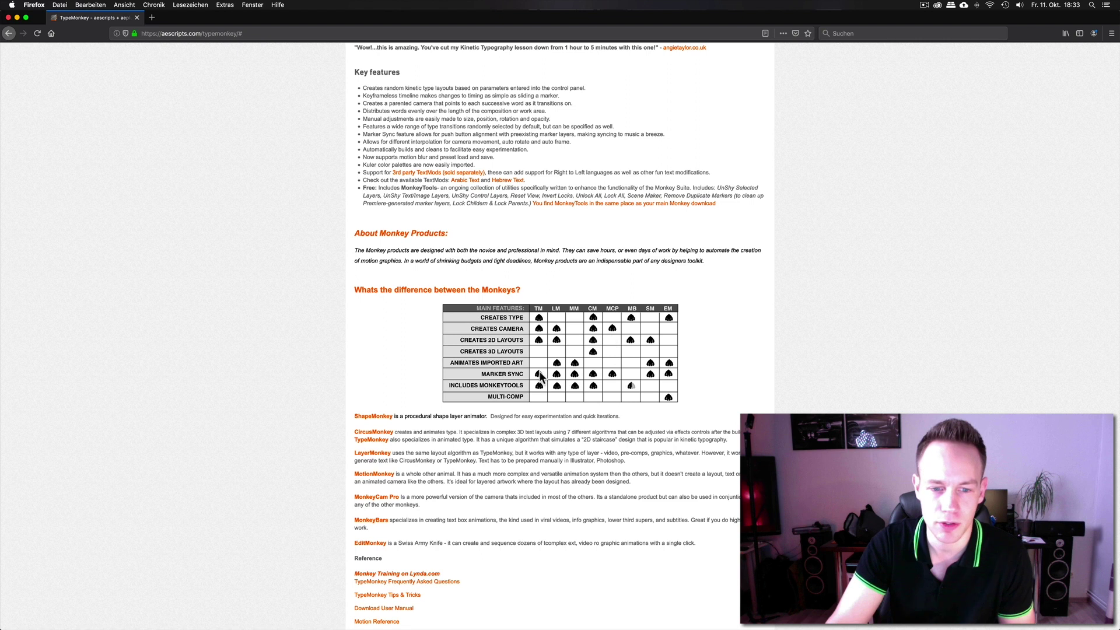
pyautogui.scroll(-2, 540, 376)
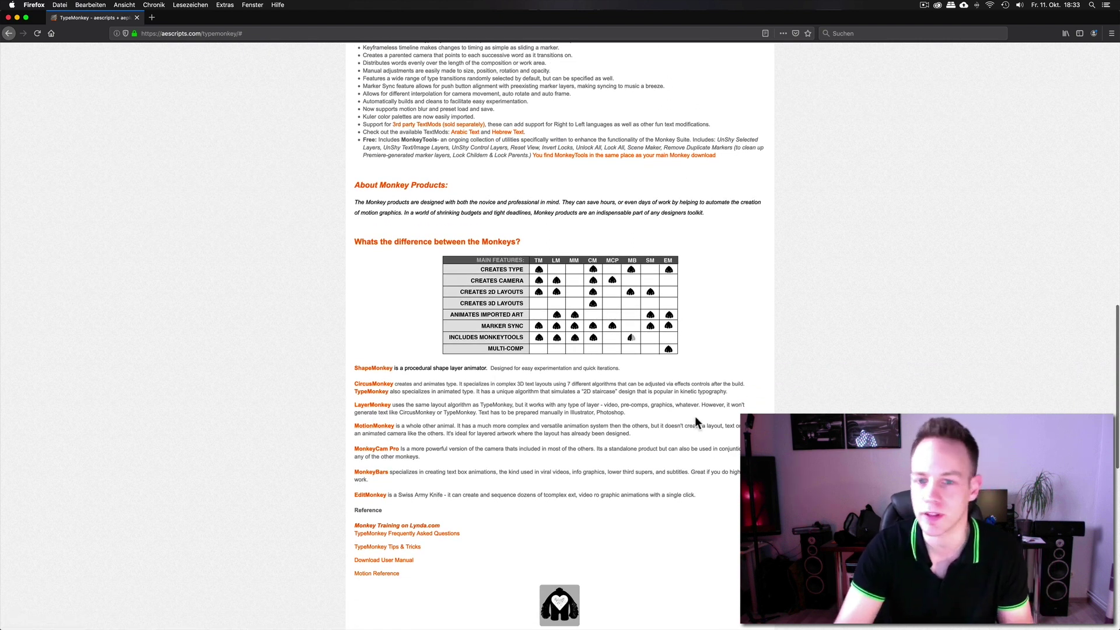
pyautogui.press('Home')
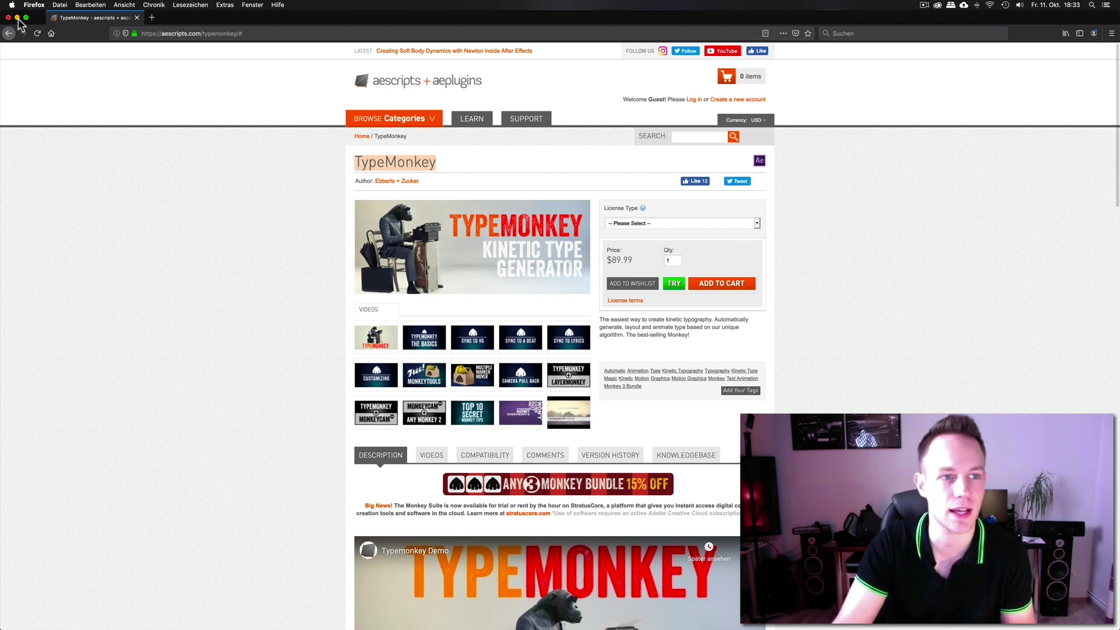
pyautogui.click(17, 18)
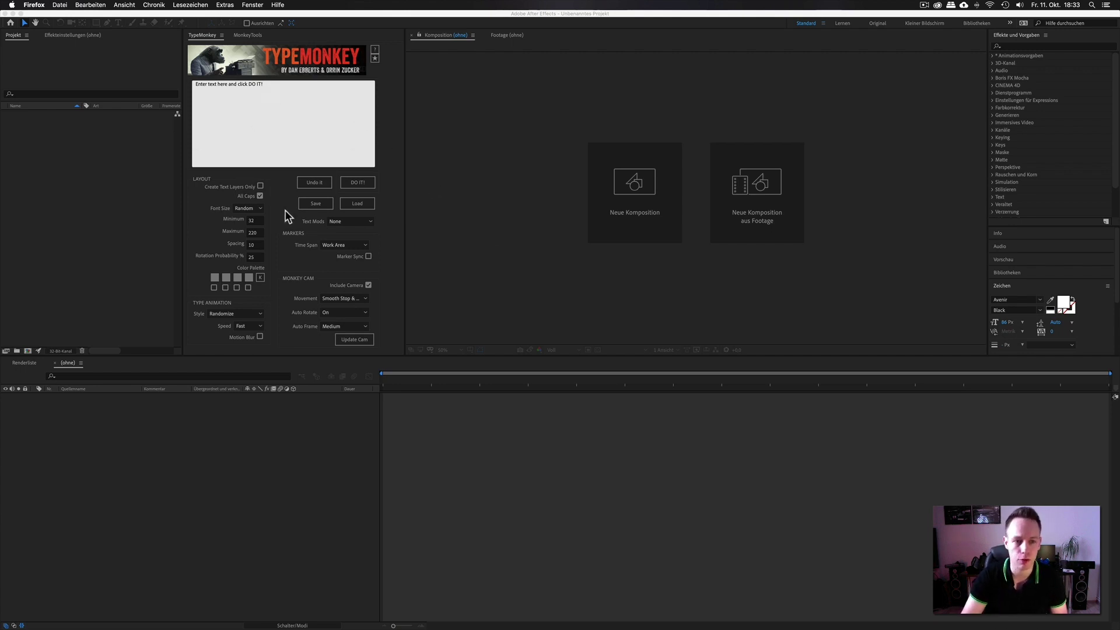
# - Bring After Effects to the front and check the Window list for the TypeMonkey panel
pyautogui.click(278, 128)
pyautogui.click(280, 96)
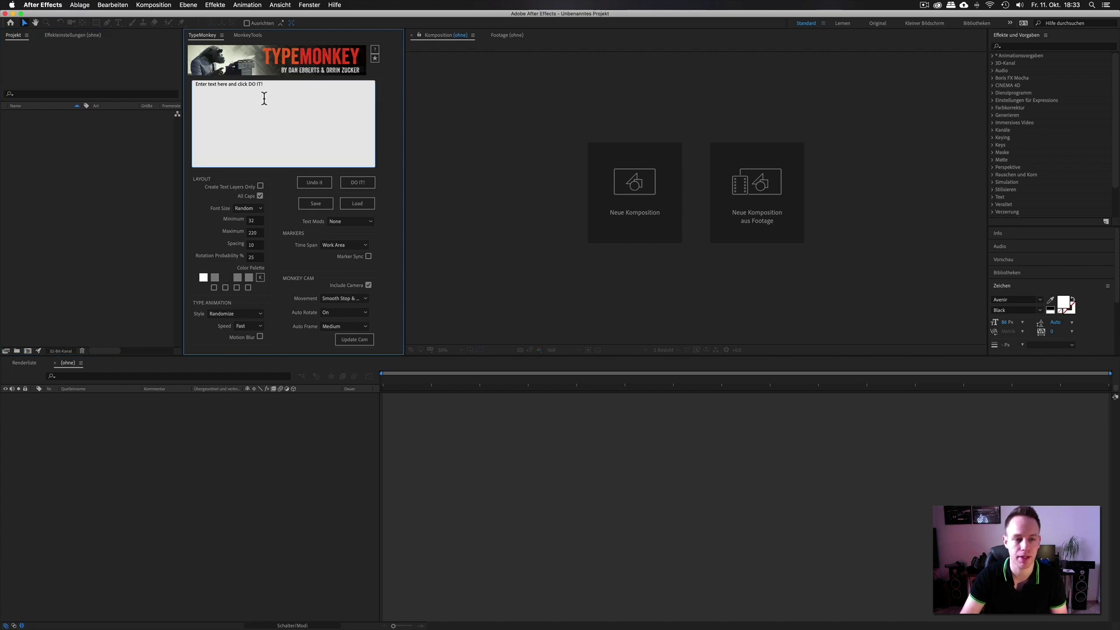
pyautogui.click(309, 5)
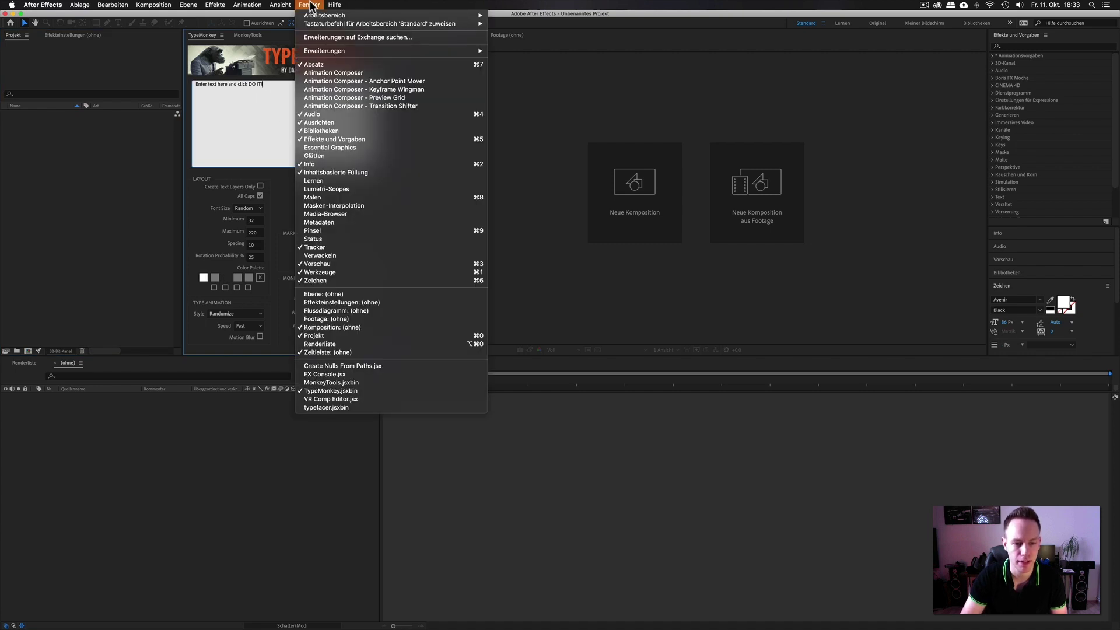
pyautogui.click(283, 432)
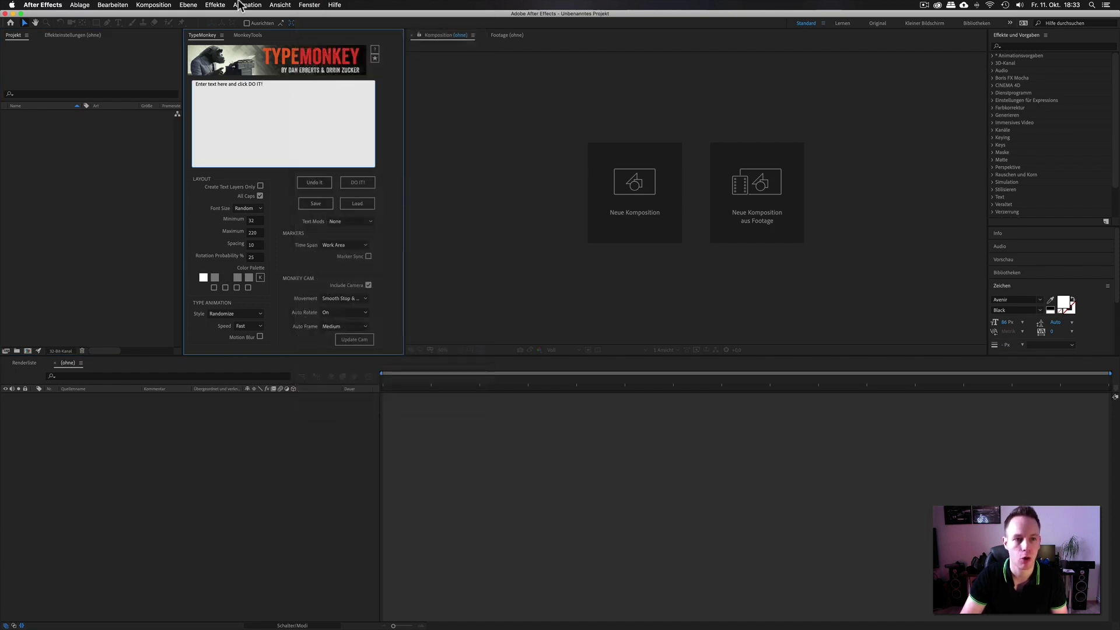
# - Move the TypeMonkey panel tab past MonkeyTools and start a new composition
pyautogui.moveTo(194, 40); pyautogui.dragTo(274, 46)
pyautogui.moveTo(201, 47); pyautogui.dragTo(211, 41)
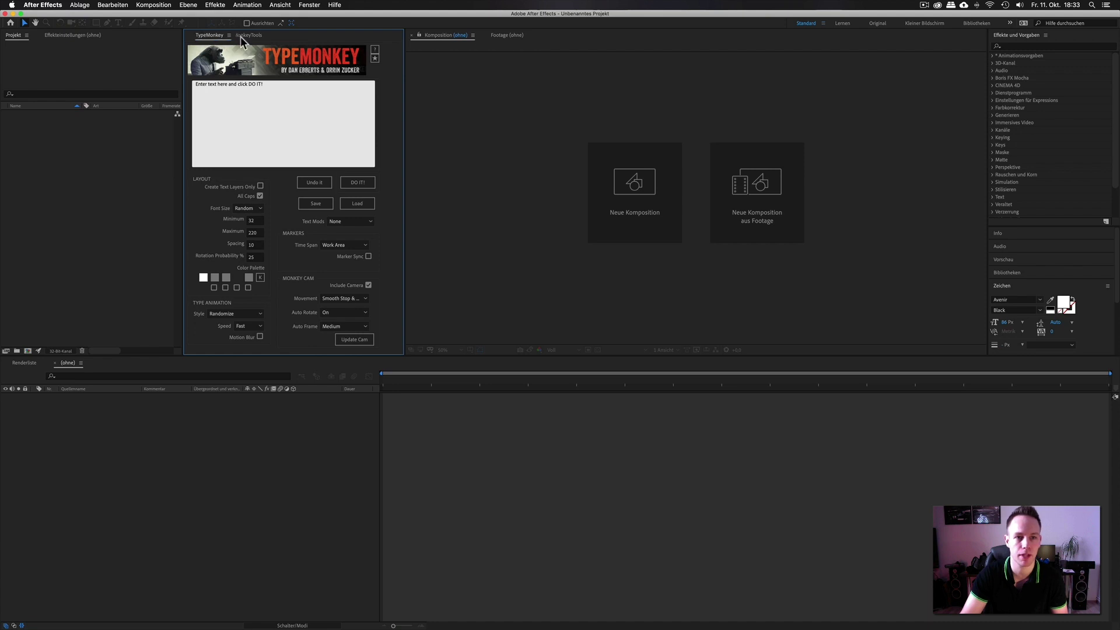
pyautogui.click(305, 110)
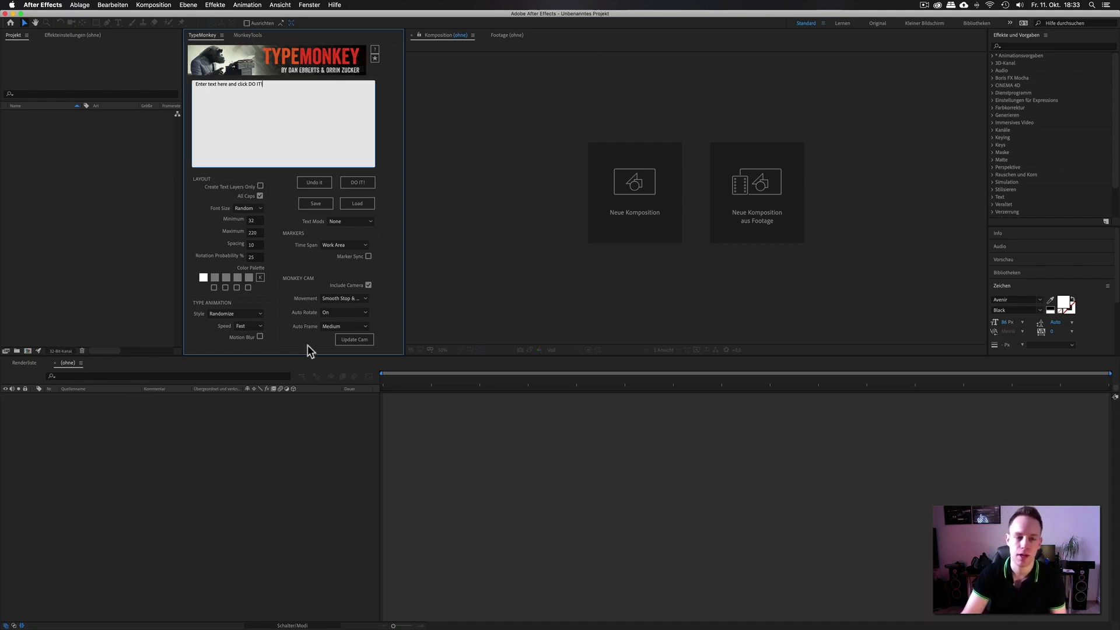
pyautogui.click(624, 161)
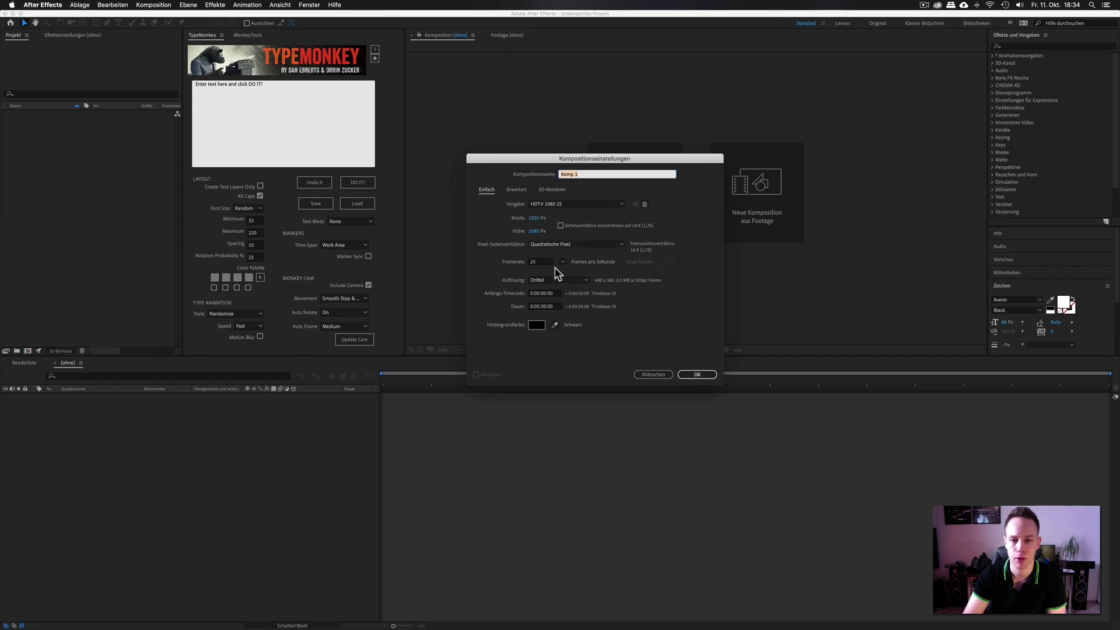
# - Confirm the Komp 1 composition settings and set the viewer to 100%
pyautogui.click(695, 374)
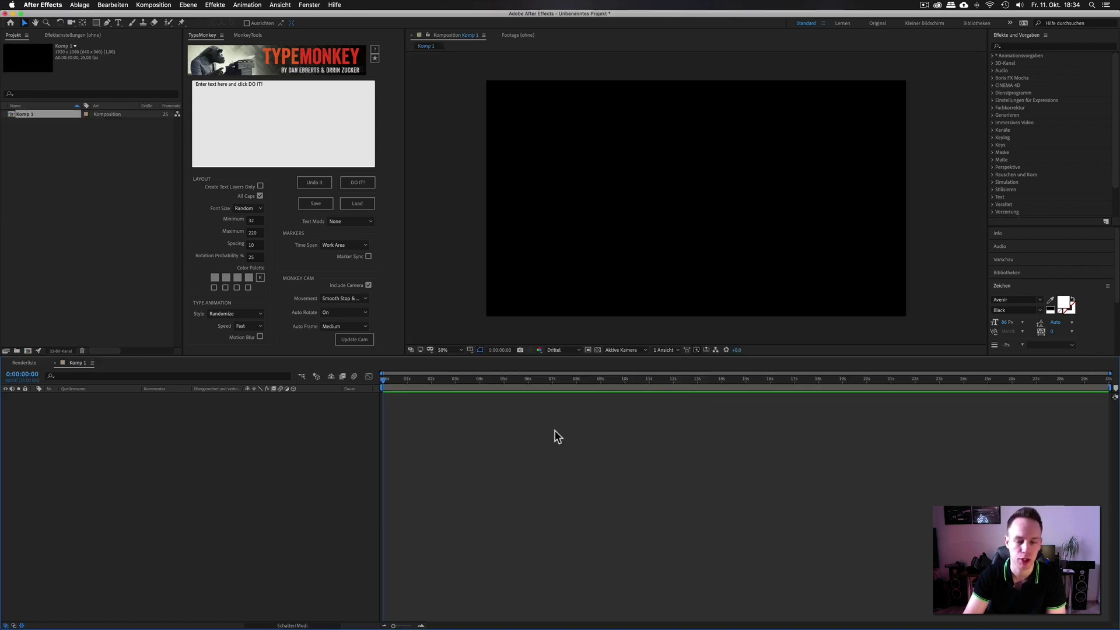
pyautogui.click(597, 351)
pyautogui.click(596, 351)
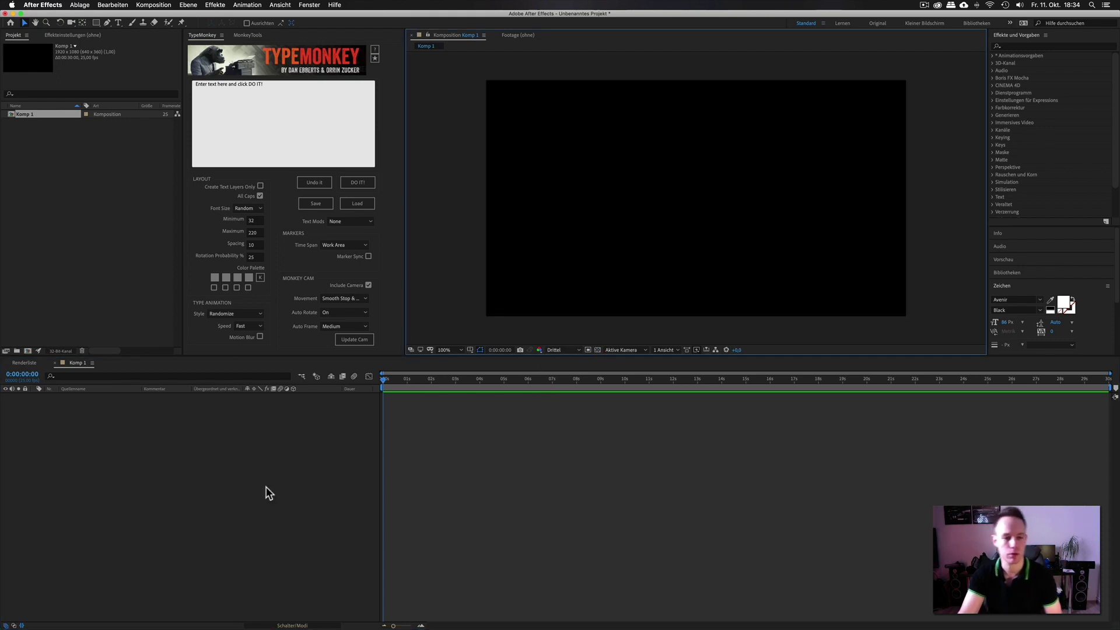
# - Replace the TypeMonkey placeholder with 'Hallo dies ist ein' and 'Type Monkey Tutorial' on two lines
pyautogui.click(275, 111)
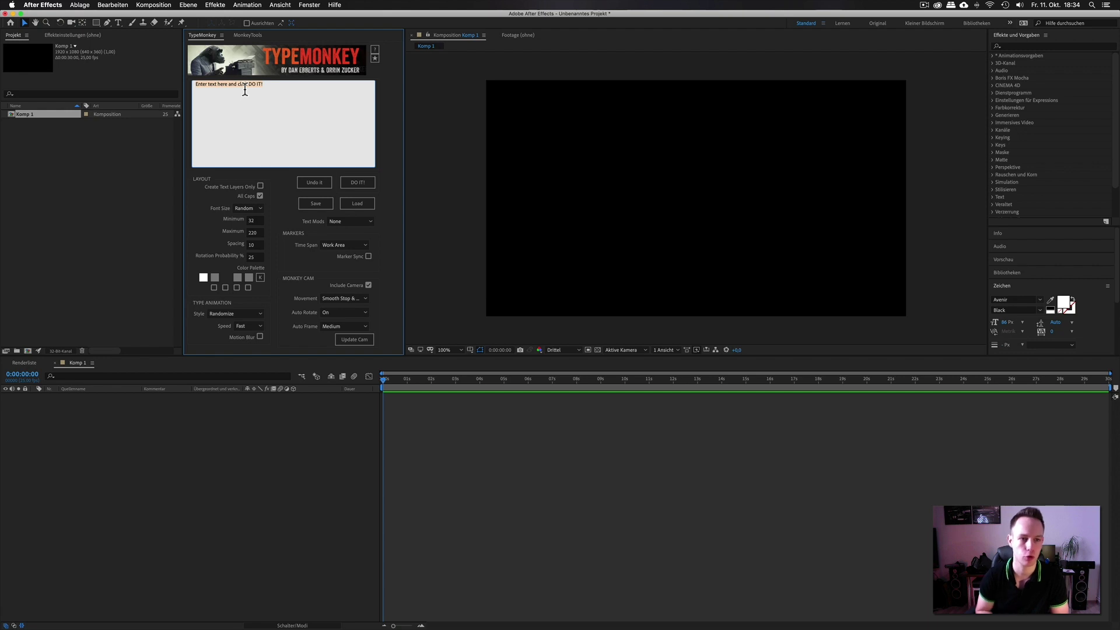
pyautogui.press('BackSpace')
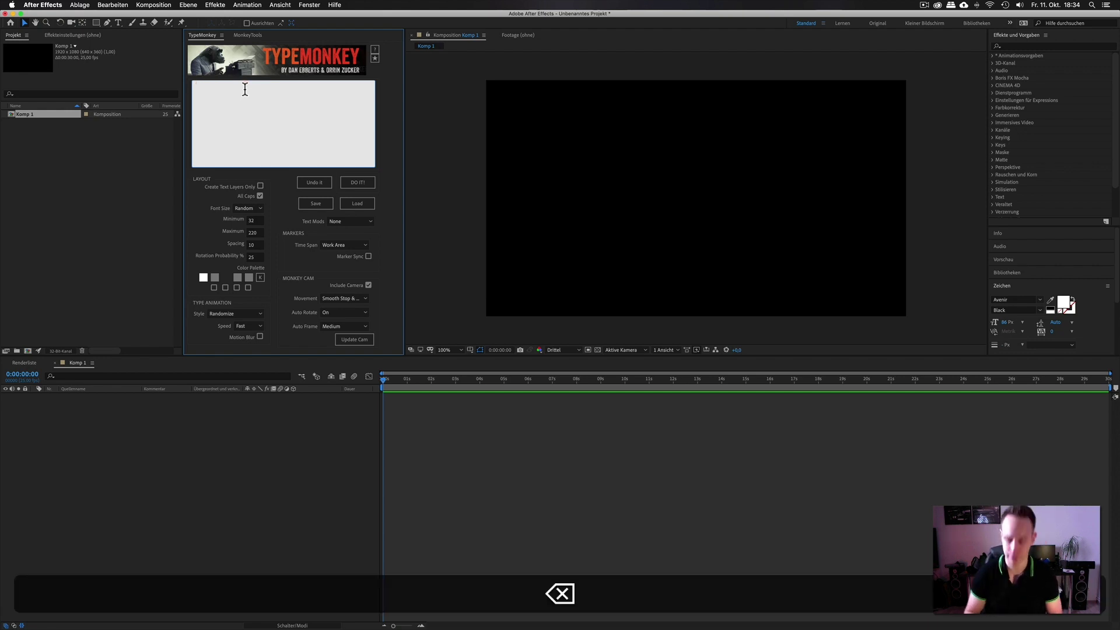
pyautogui.write('Halo dies ist ein')
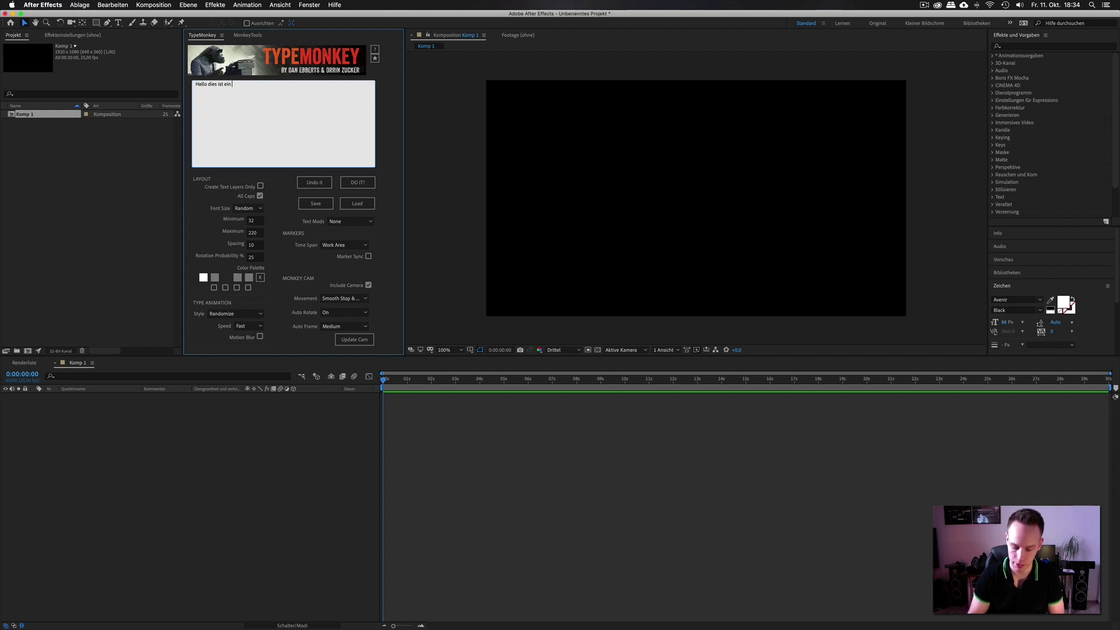
pyautogui.press('Return')
pyautogui.write('Type Monkey Tutor')
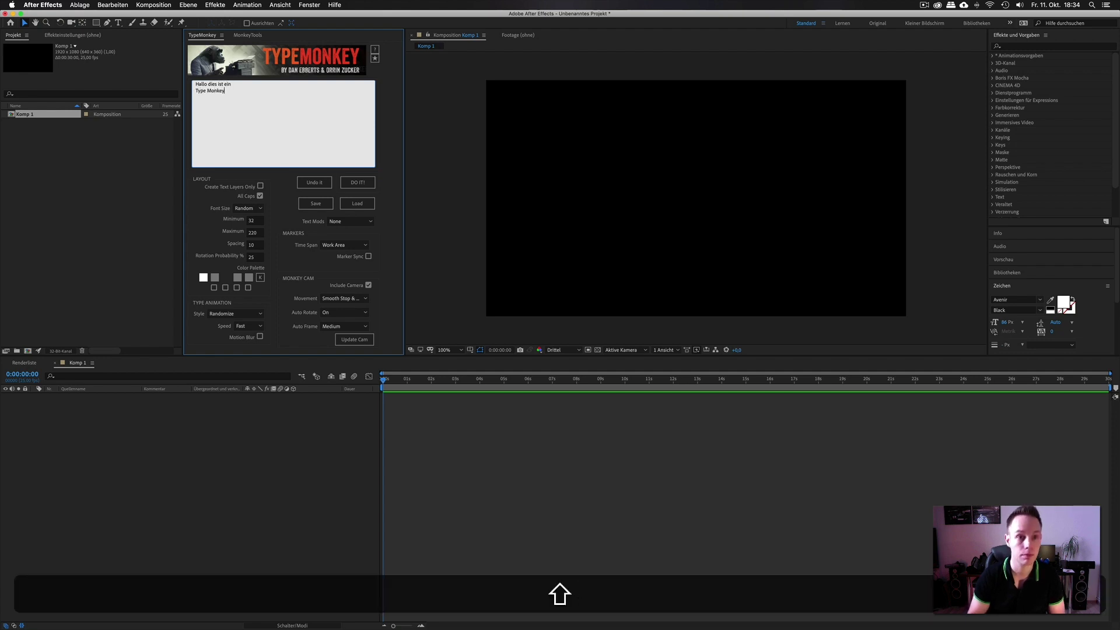
pyautogui.write('ial')
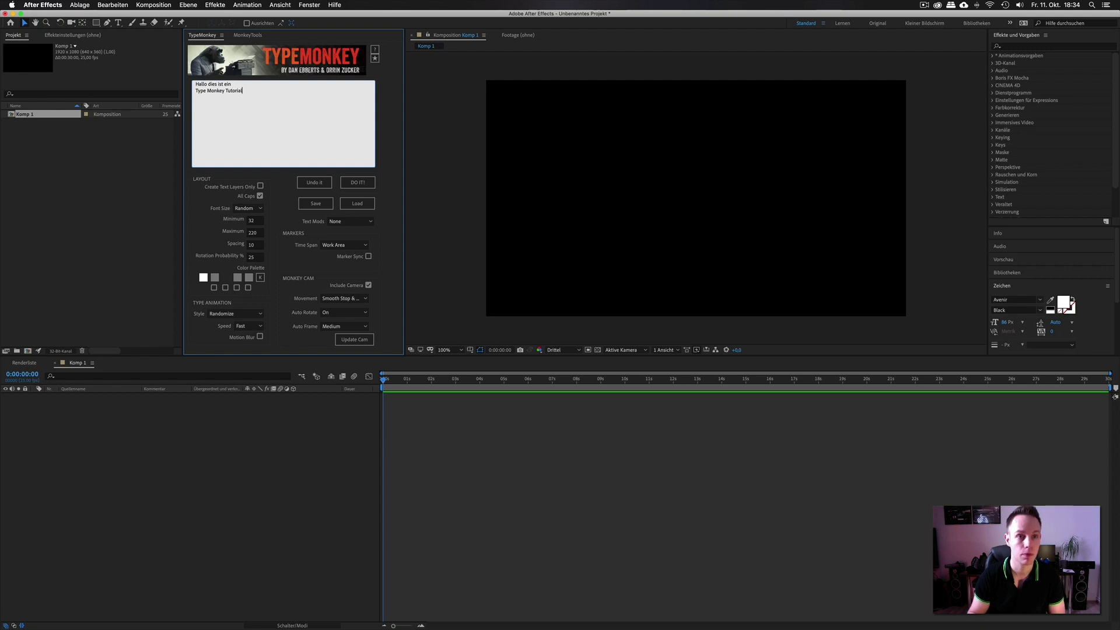
pyautogui.click(375, 57)
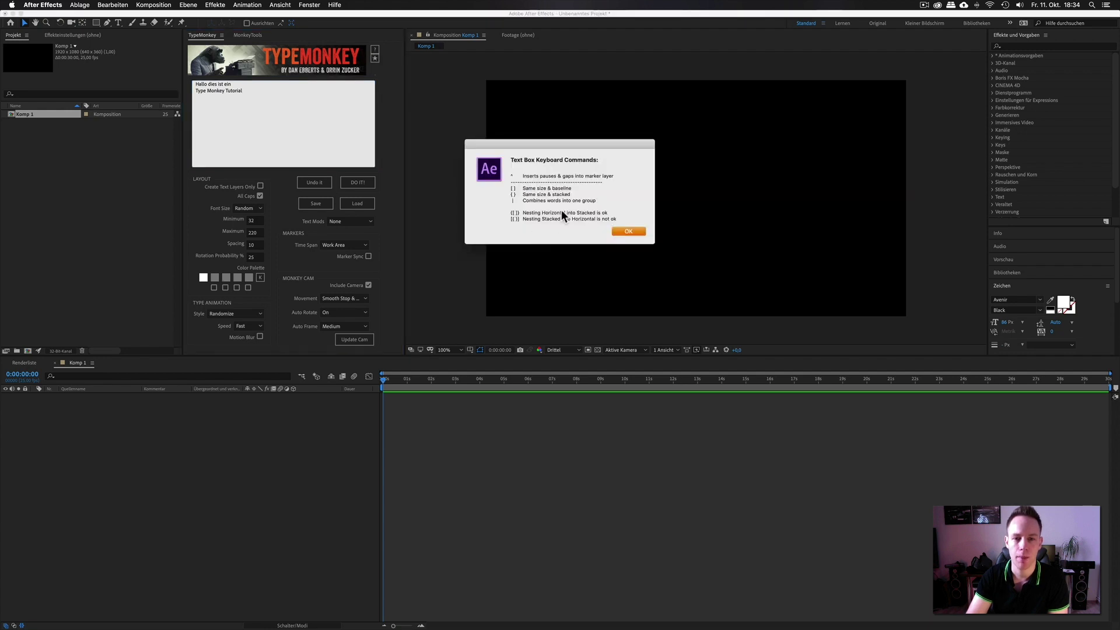
pyautogui.moveTo(569, 141)
pyautogui.mouseDown()
pyautogui.moveTo(421, 68)
pyautogui.moveTo(409, 121)
pyautogui.mouseUp()
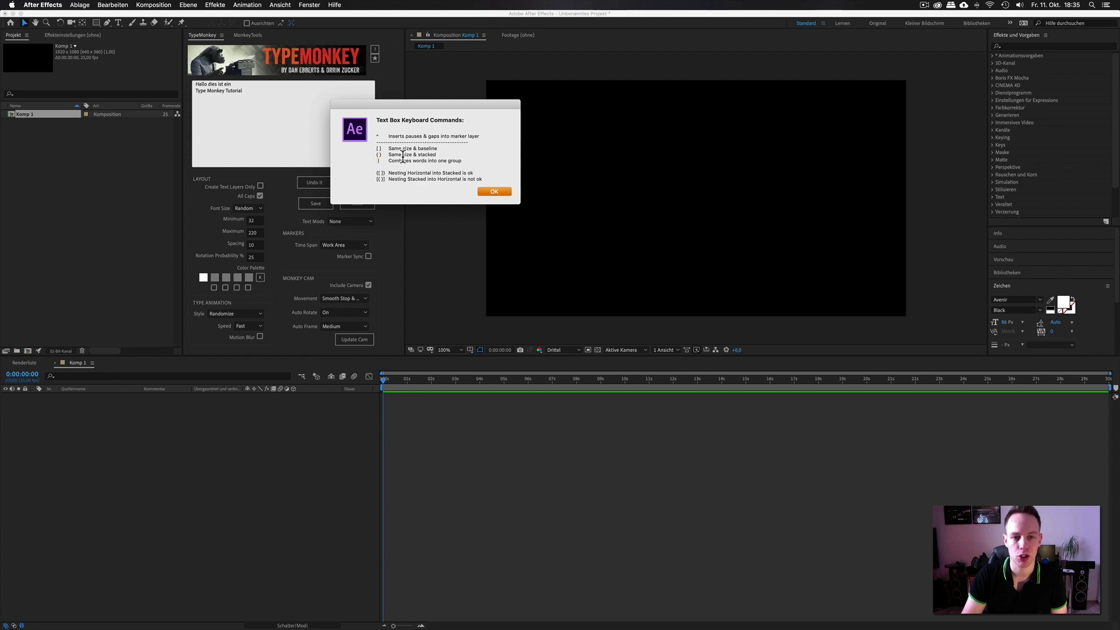
pyautogui.click(493, 192)
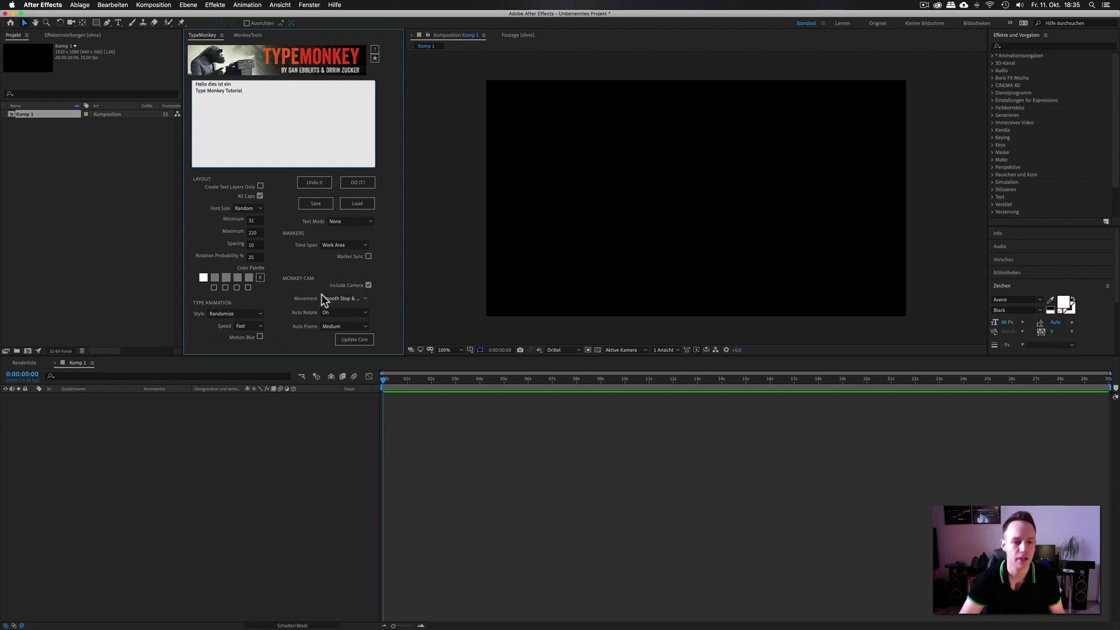
# - Resize the Zeichen panel and run TypeMonkey's DO IT! to animate the two-line text
pyautogui.click(1009, 285)
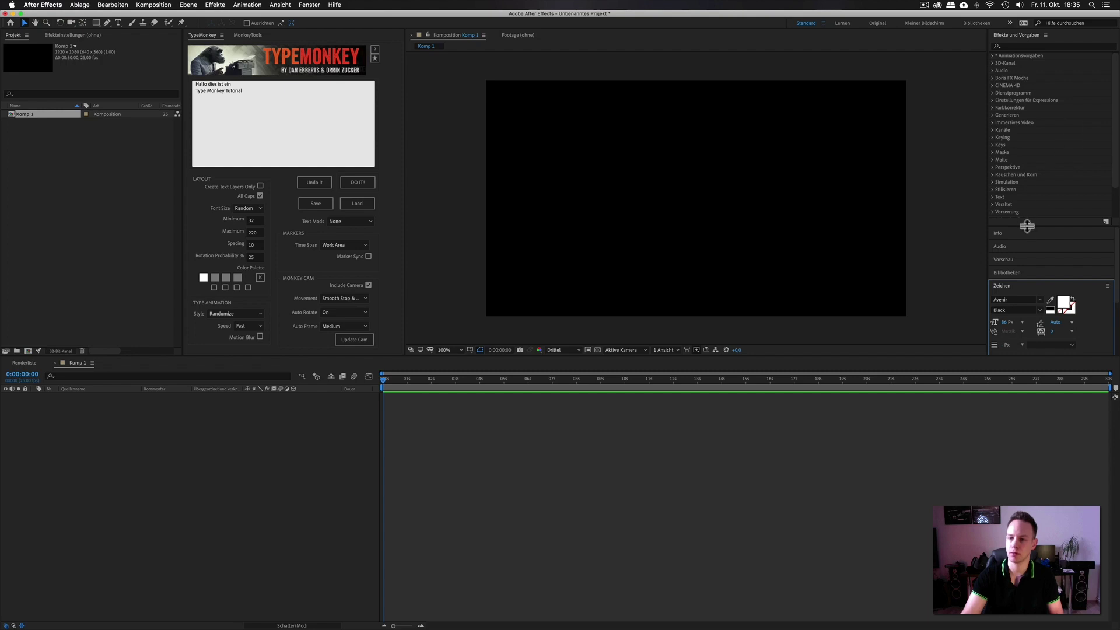
pyautogui.moveTo(1027, 226); pyautogui.dragTo(1028, 126)
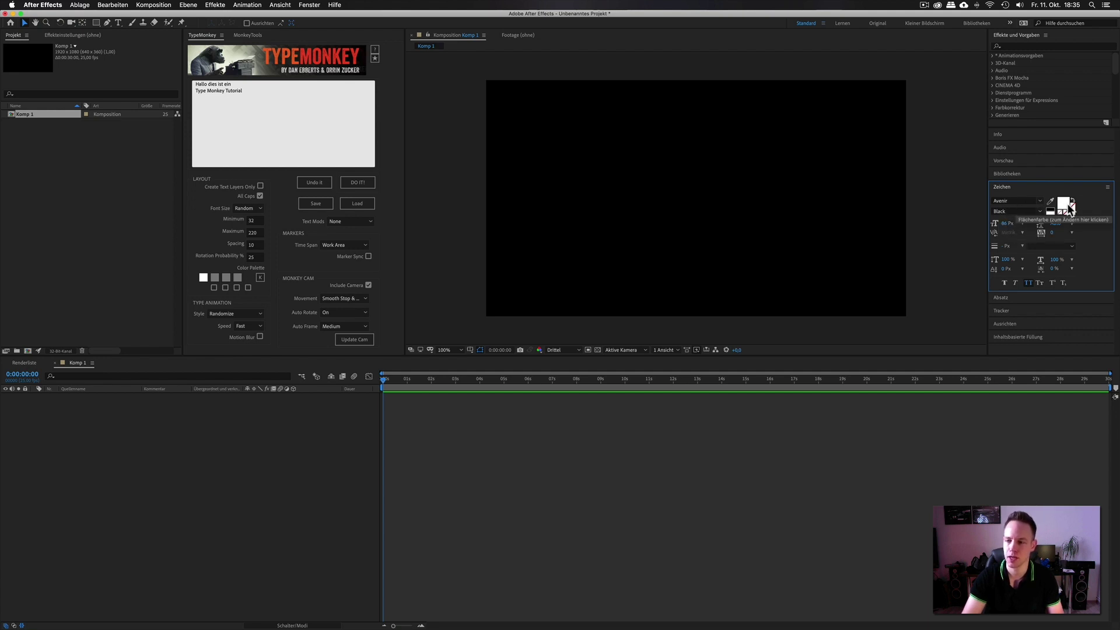
pyautogui.click(301, 109)
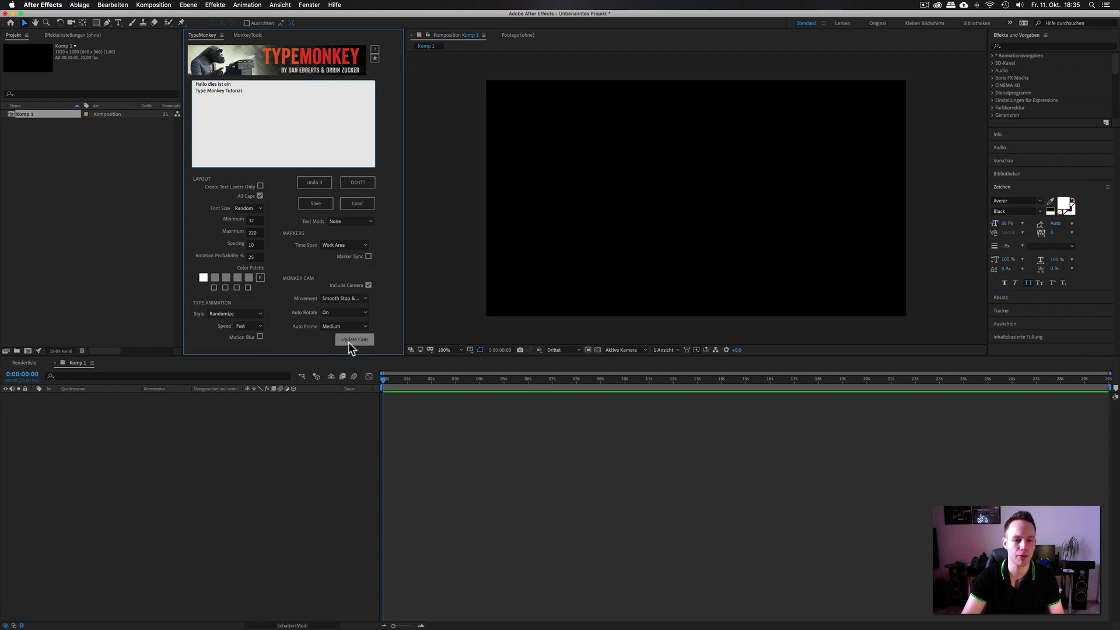
pyautogui.click(352, 184)
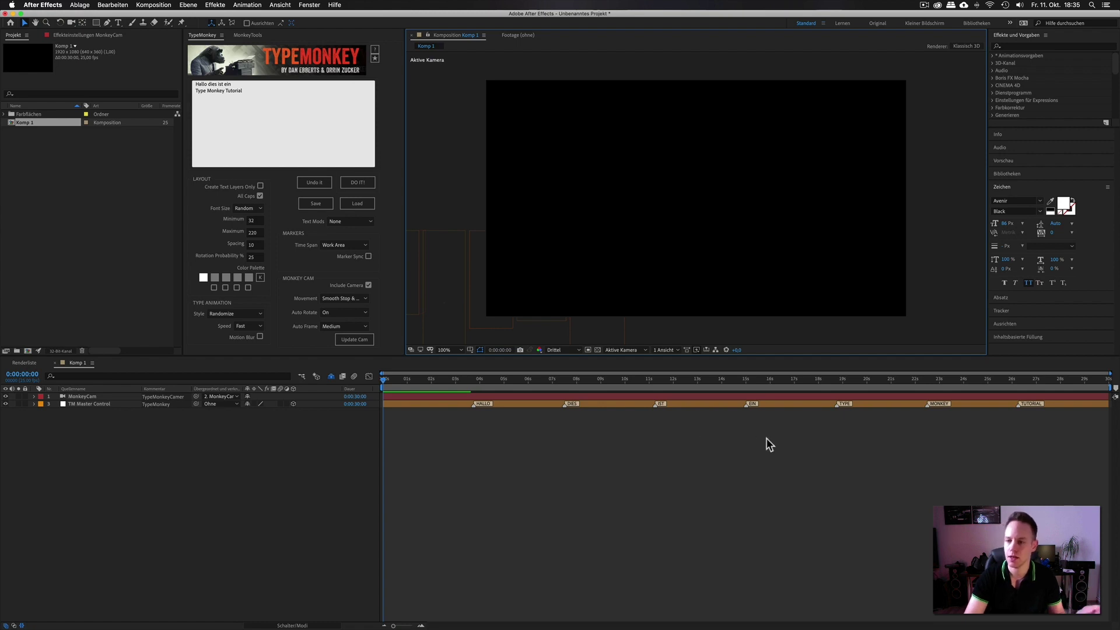
pyautogui.moveTo(387, 380); pyautogui.dragTo(1035, 381)
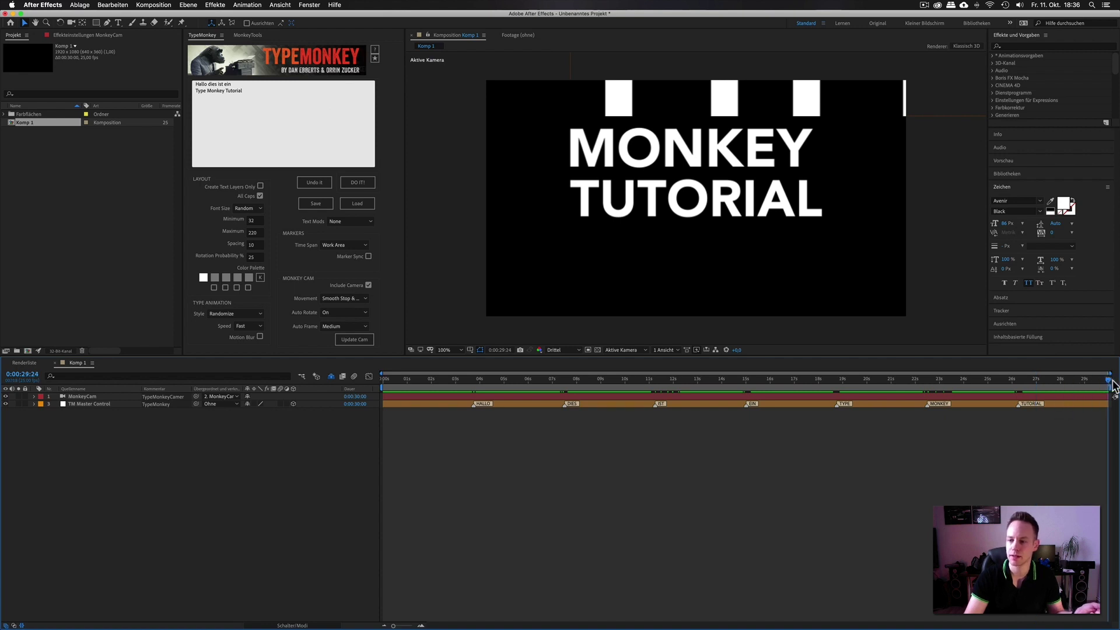
pyautogui.moveTo(1006, 380); pyautogui.dragTo(420, 379)
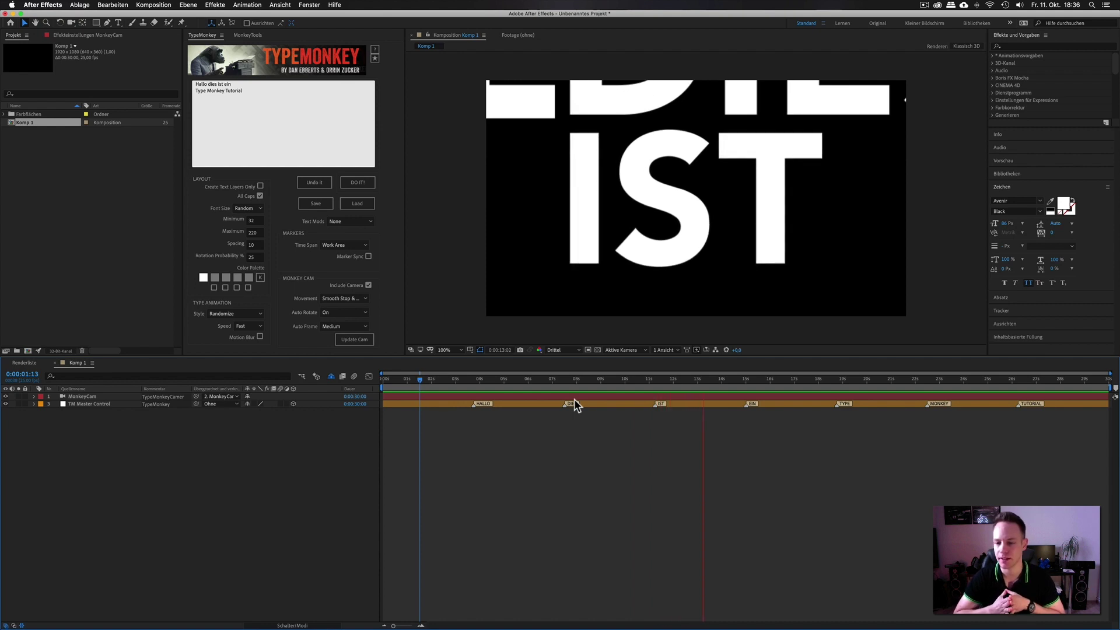
pyautogui.press('space')
pyautogui.moveTo(549, 379); pyautogui.dragTo(470, 379)
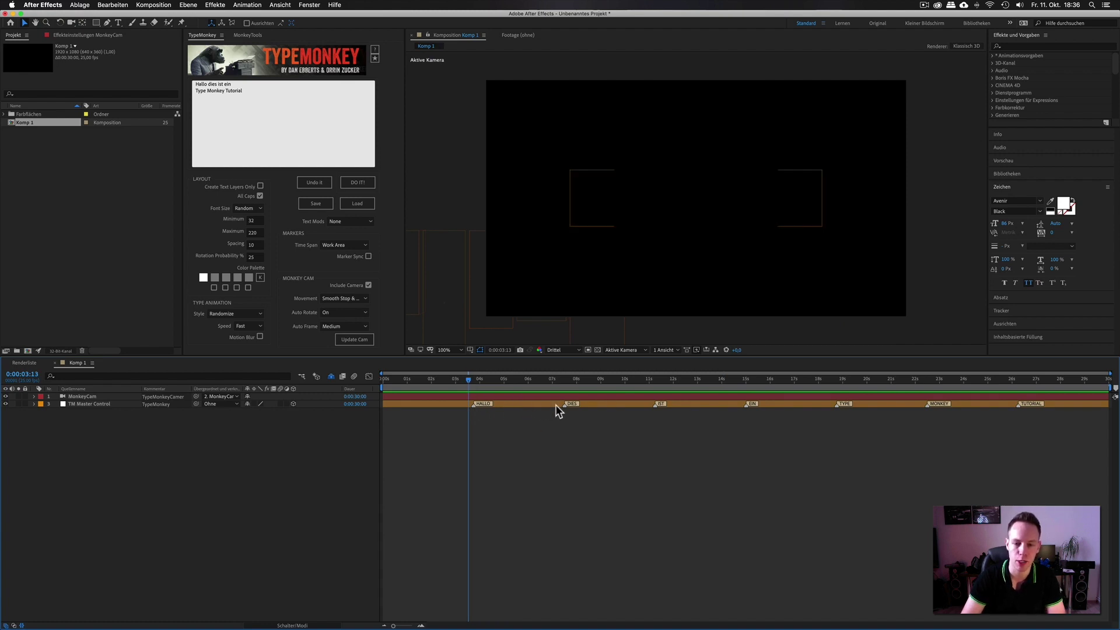
pyautogui.moveTo(564, 404); pyautogui.dragTo(490, 405)
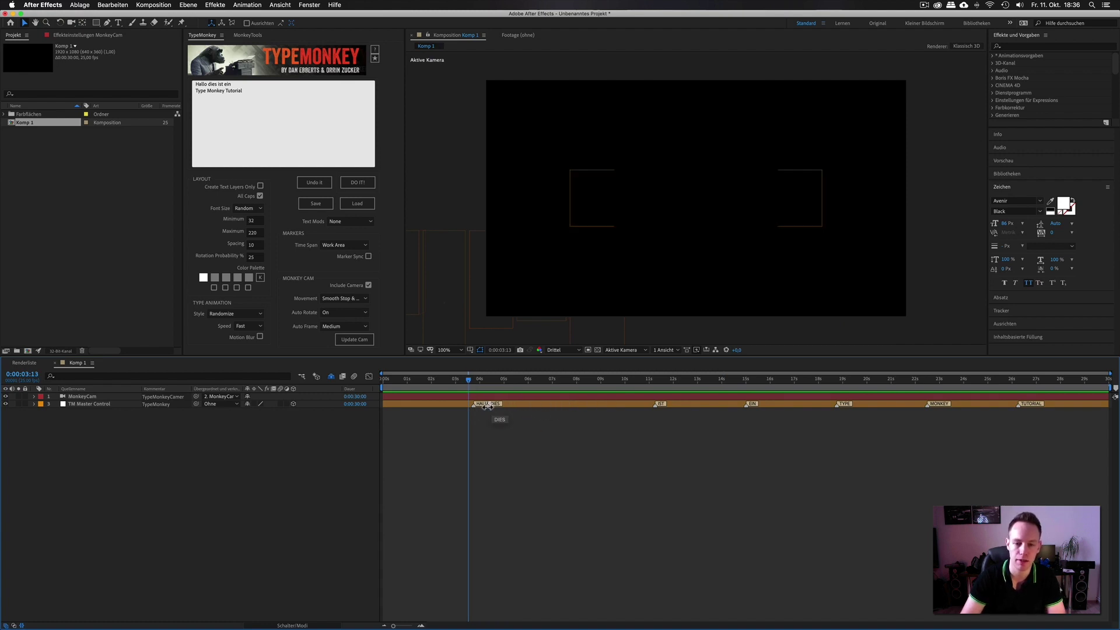
pyautogui.moveTo(658, 404); pyautogui.dragTo(503, 406)
pyautogui.press('space')
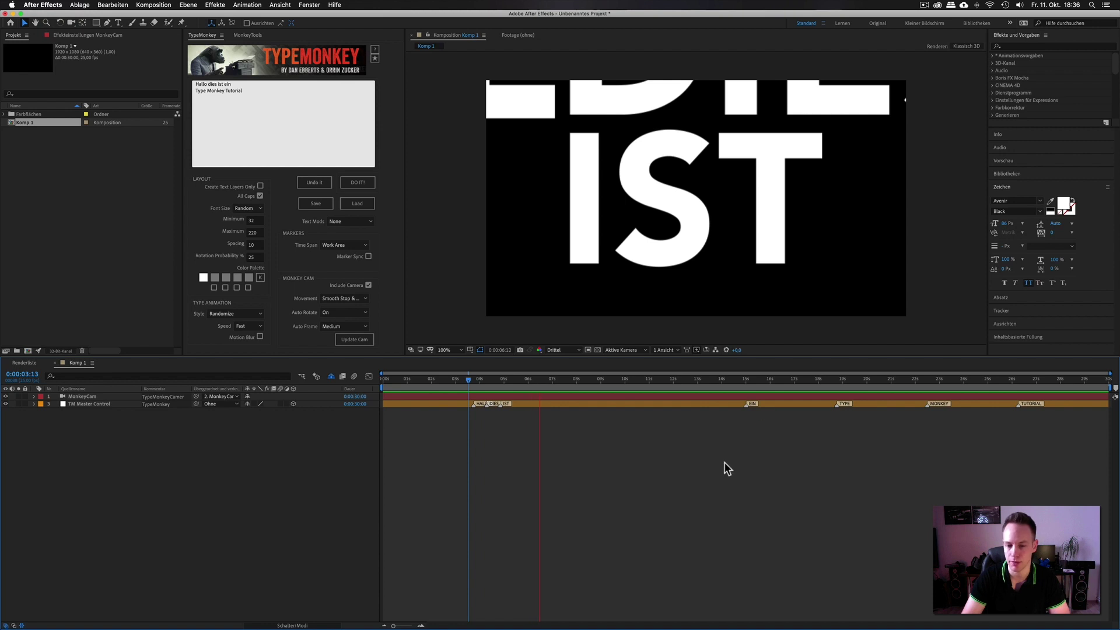
pyautogui.press('super+z')
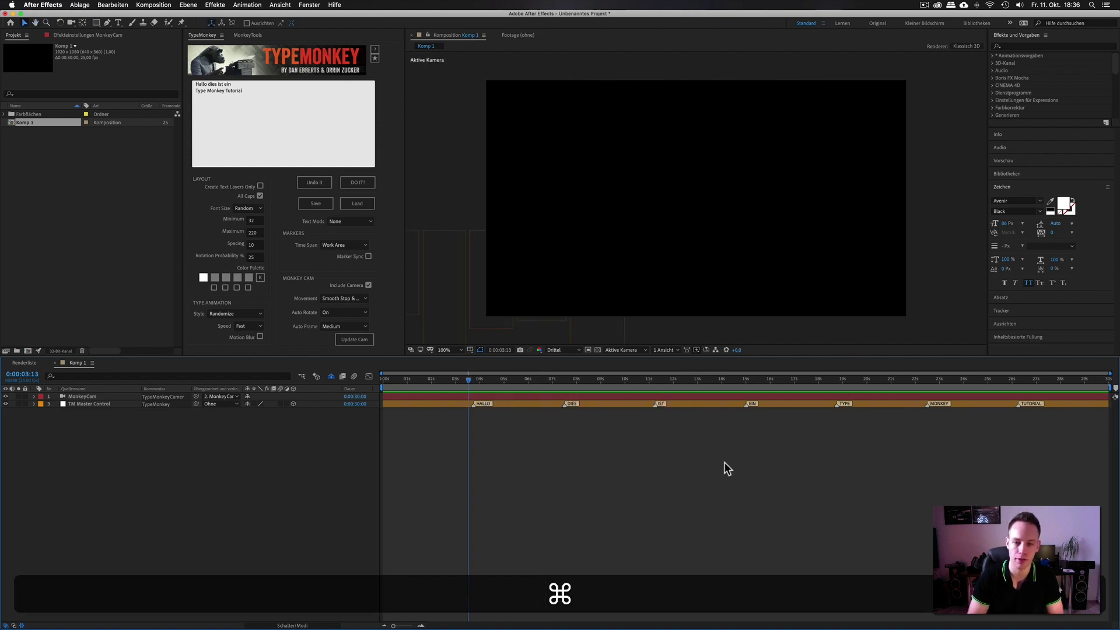
pyautogui.click(400, 404)
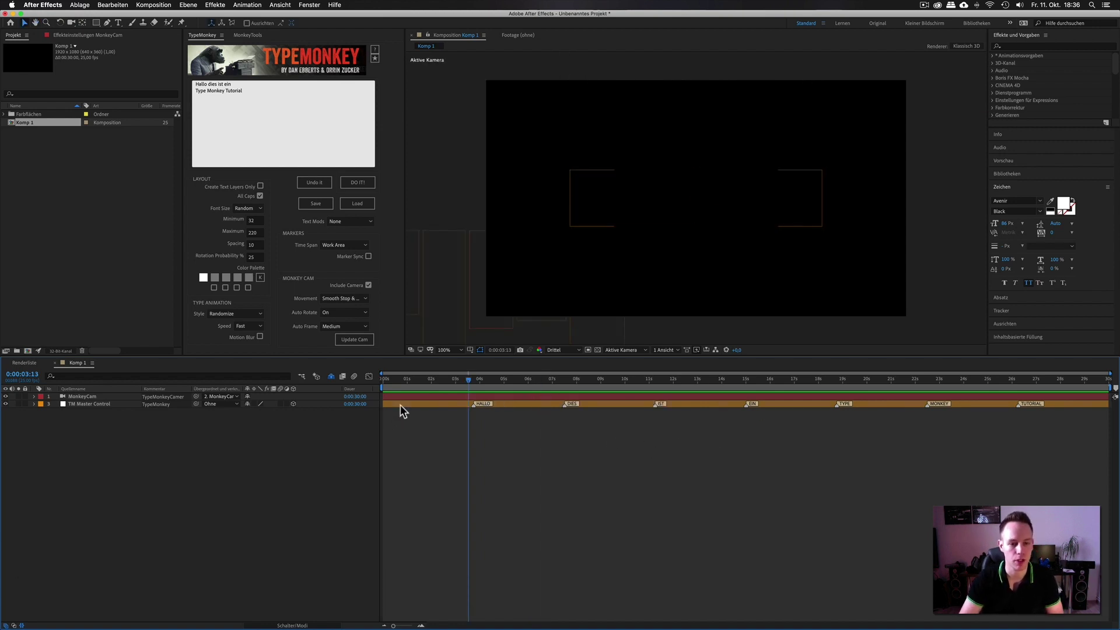
pyautogui.rightClick(354, 390)
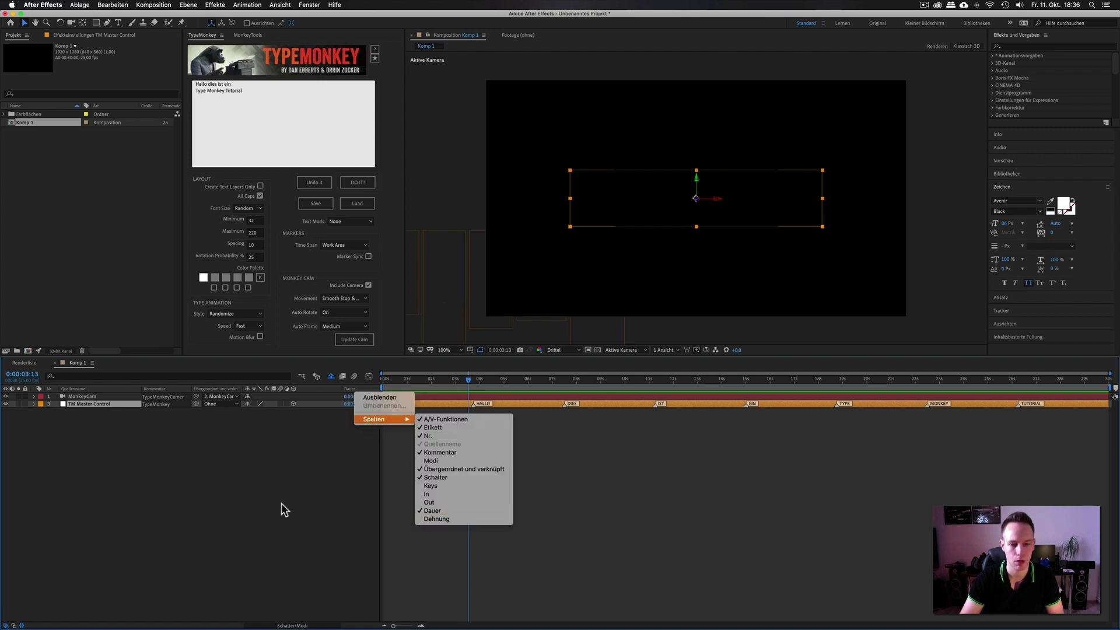
pyautogui.click(281, 503)
pyautogui.click(355, 404)
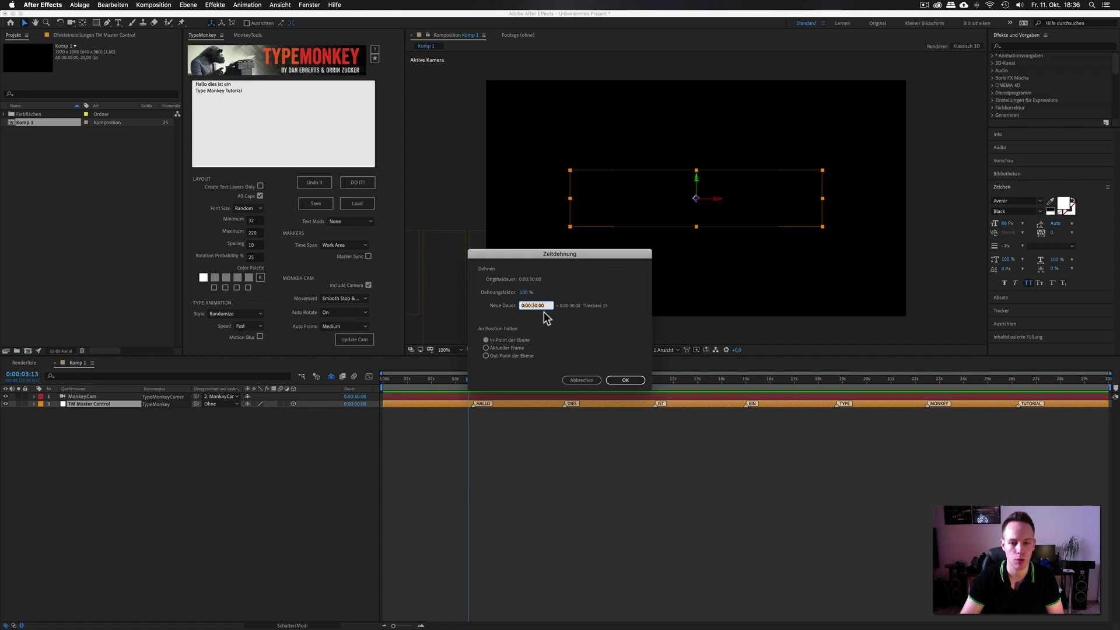
pyautogui.press('BackSpace')
pyautogui.press('BackSpace')
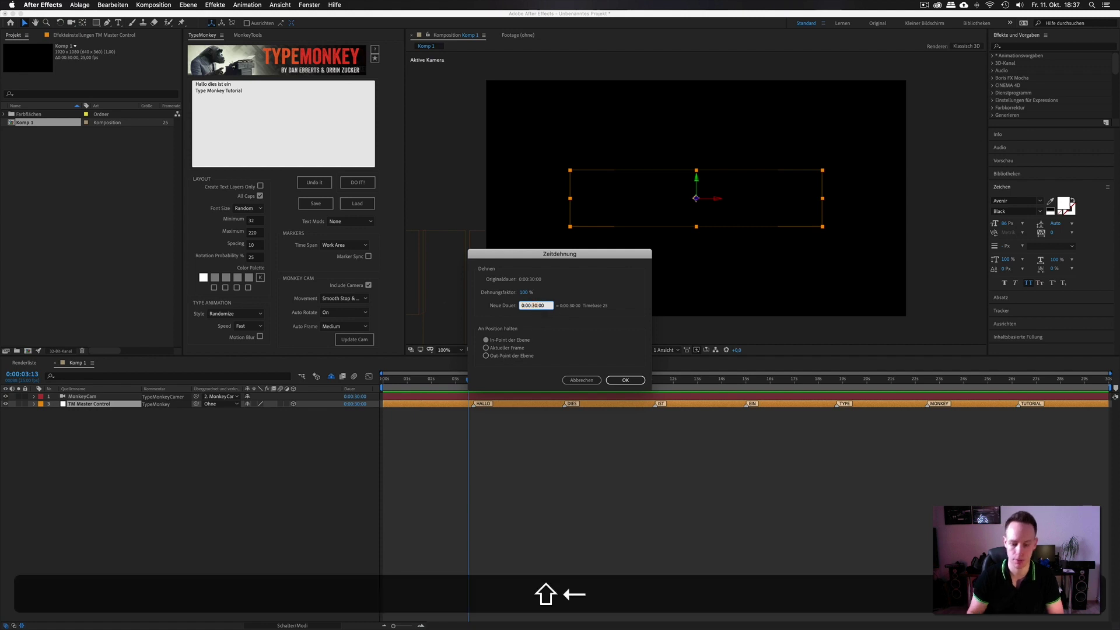
pyautogui.write('5')
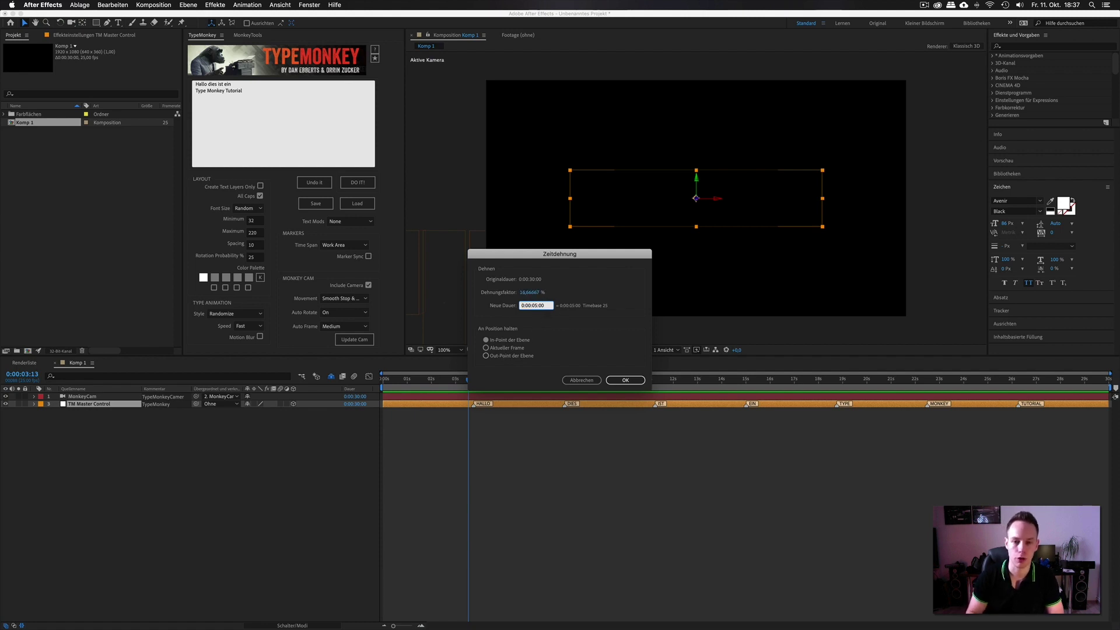
pyautogui.press('Return')
pyautogui.moveTo(408, 379); pyautogui.dragTo(347, 380)
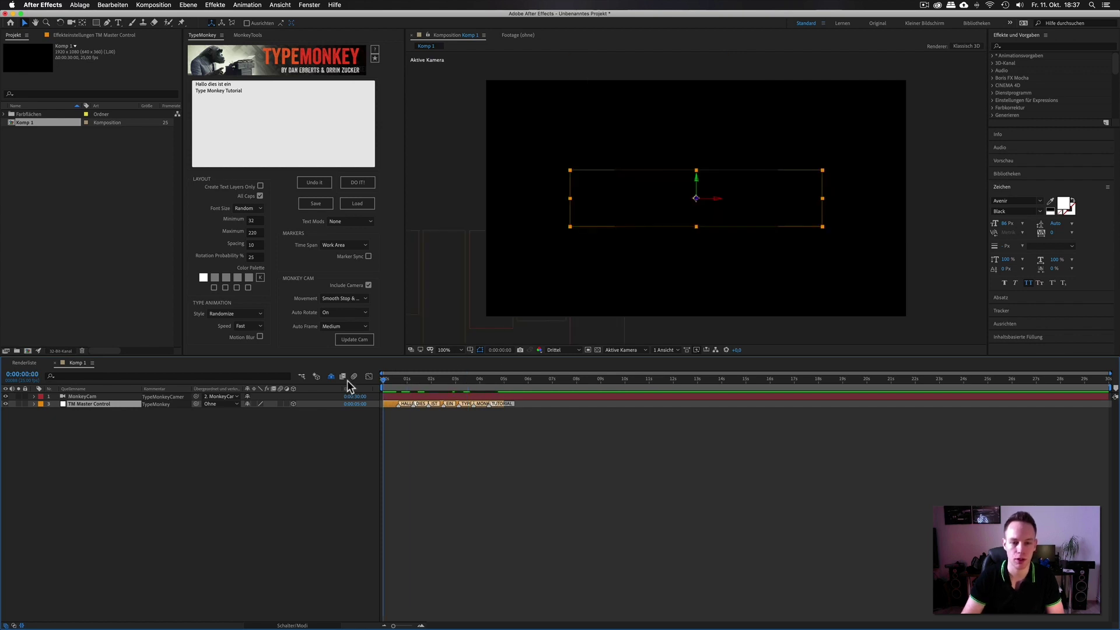
pyautogui.press('space')
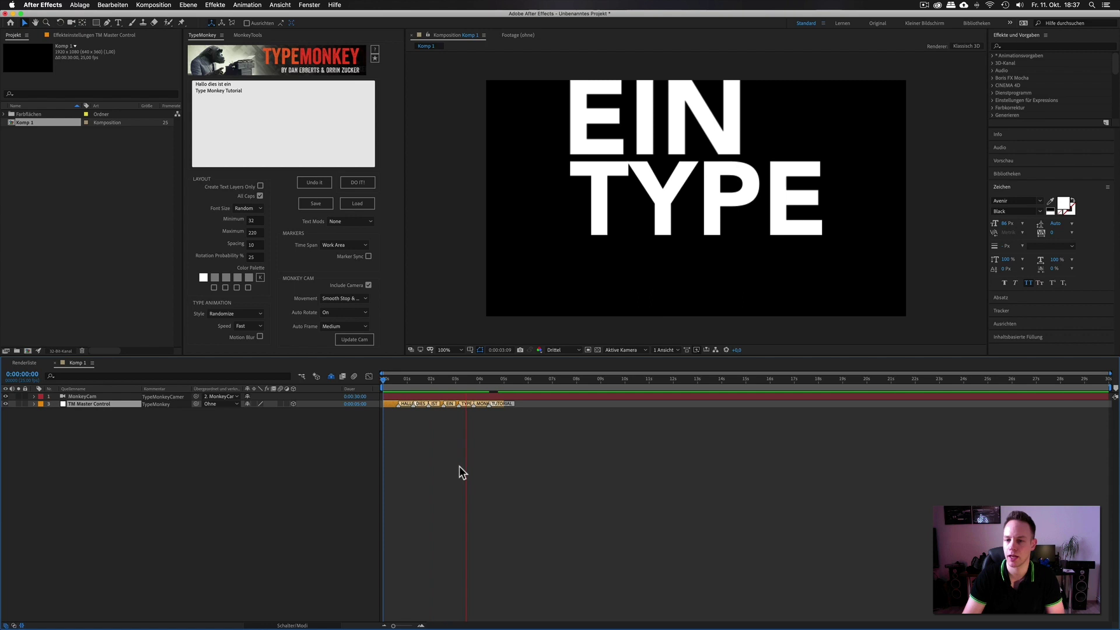
pyautogui.press('super+z')
pyautogui.click(662, 492)
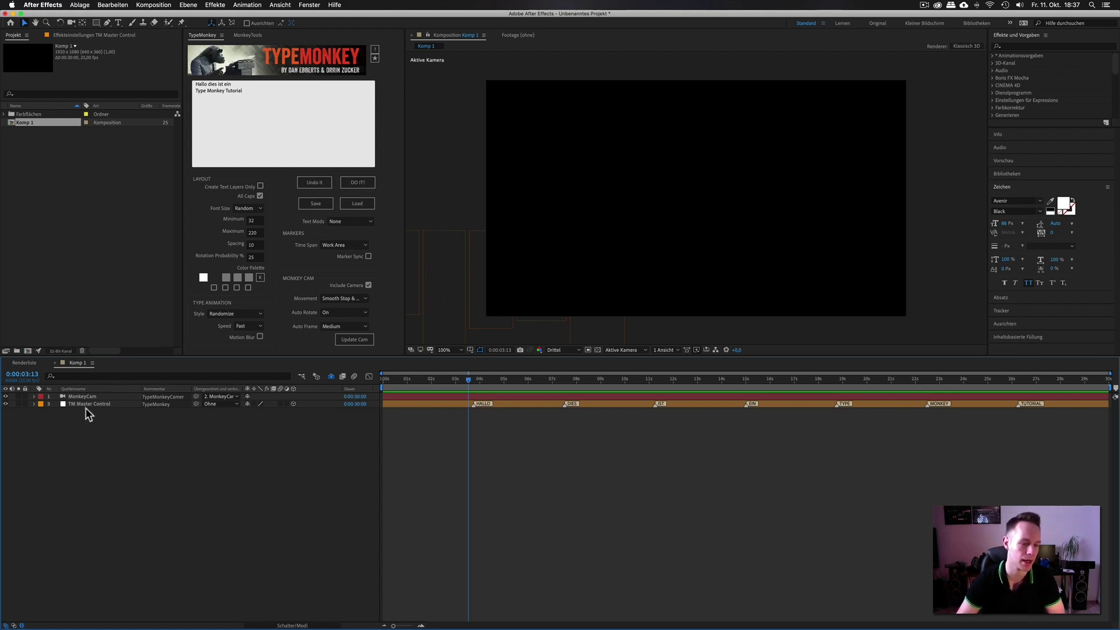
# - Undo the TypeMonkey animation, decline saving the marker layer, and return the playhead to 0
pyautogui.click(315, 185)
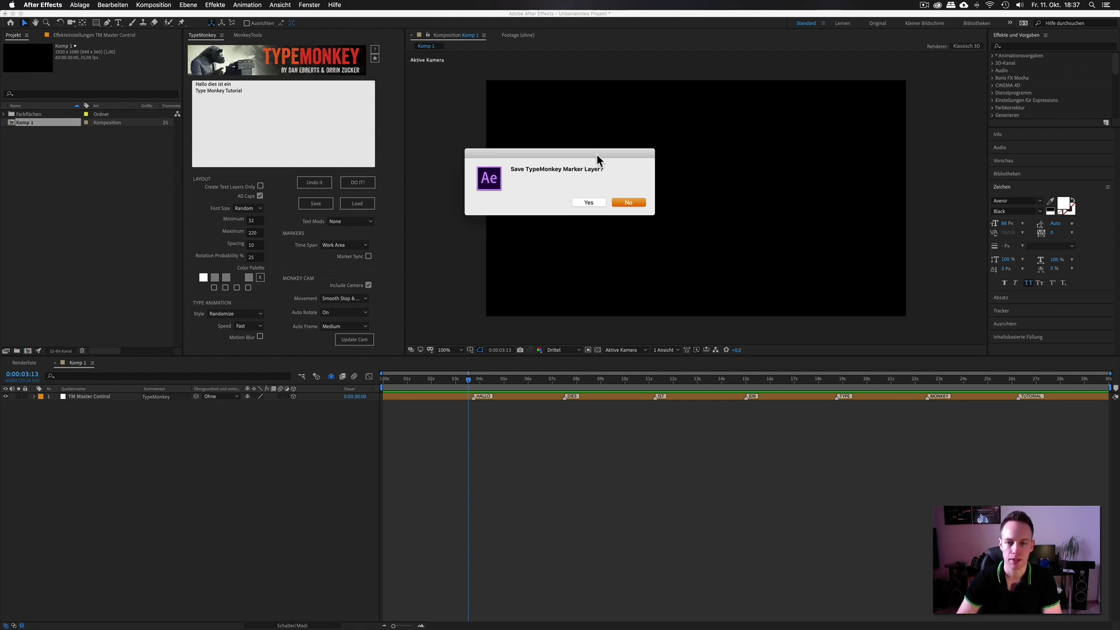
pyautogui.moveTo(596, 153); pyautogui.dragTo(598, 145)
pyautogui.click(630, 196)
pyautogui.click(436, 445)
pyautogui.moveTo(405, 380); pyautogui.dragTo(378, 379)
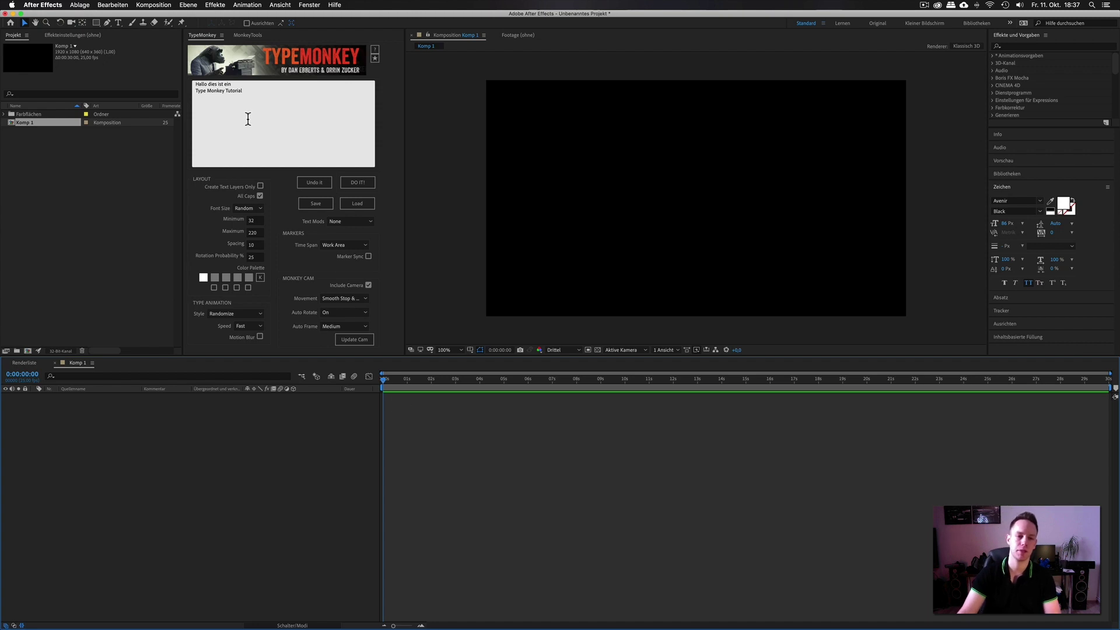
# - Set Komp 1's work area from 0 to 4 seconds with N and B, undoing an accidental extension
pyautogui.moveTo(397, 380)
pyautogui.mouseDown()
pyautogui.moveTo(1066, 385)
pyautogui.moveTo(481, 385)
pyautogui.mouseUp()
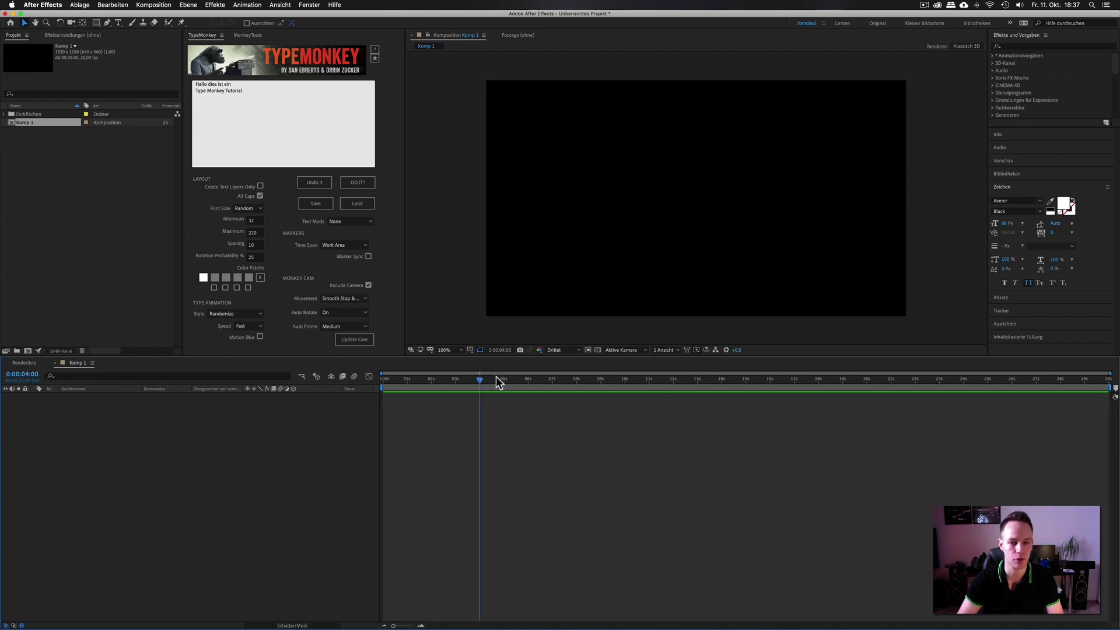
pyautogui.press('n')
pyautogui.moveTo(508, 385)
pyautogui.mouseDown()
pyautogui.moveTo(382, 385)
pyautogui.moveTo(482, 387)
pyautogui.mouseUp()
pyautogui.press('b')
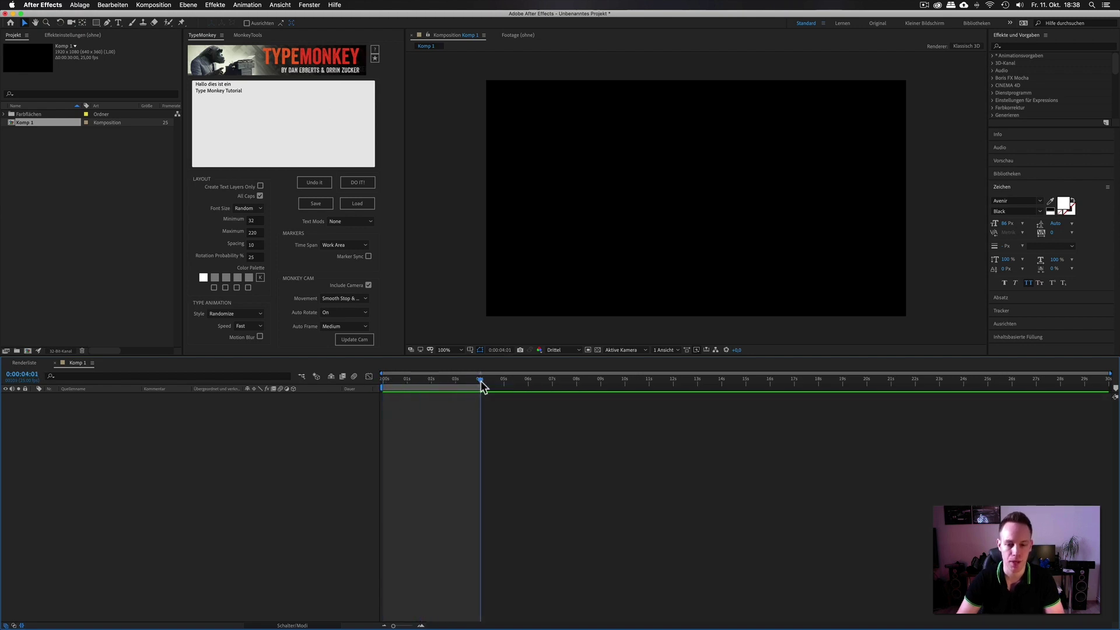
pyautogui.moveTo(475, 388); pyautogui.dragTo(558, 386)
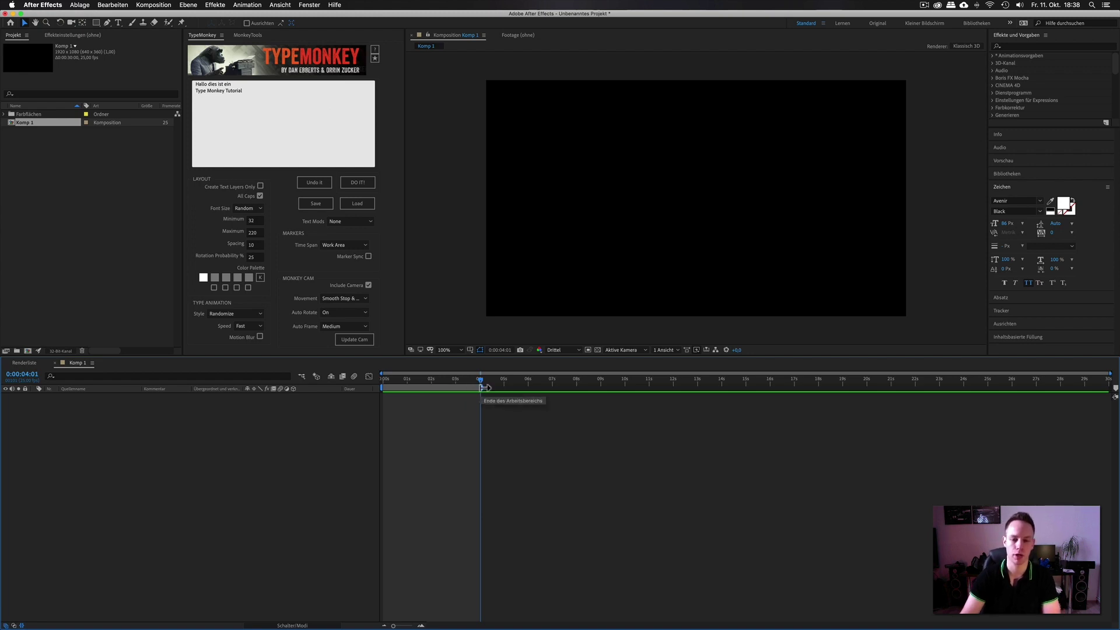
pyautogui.press('super+z')
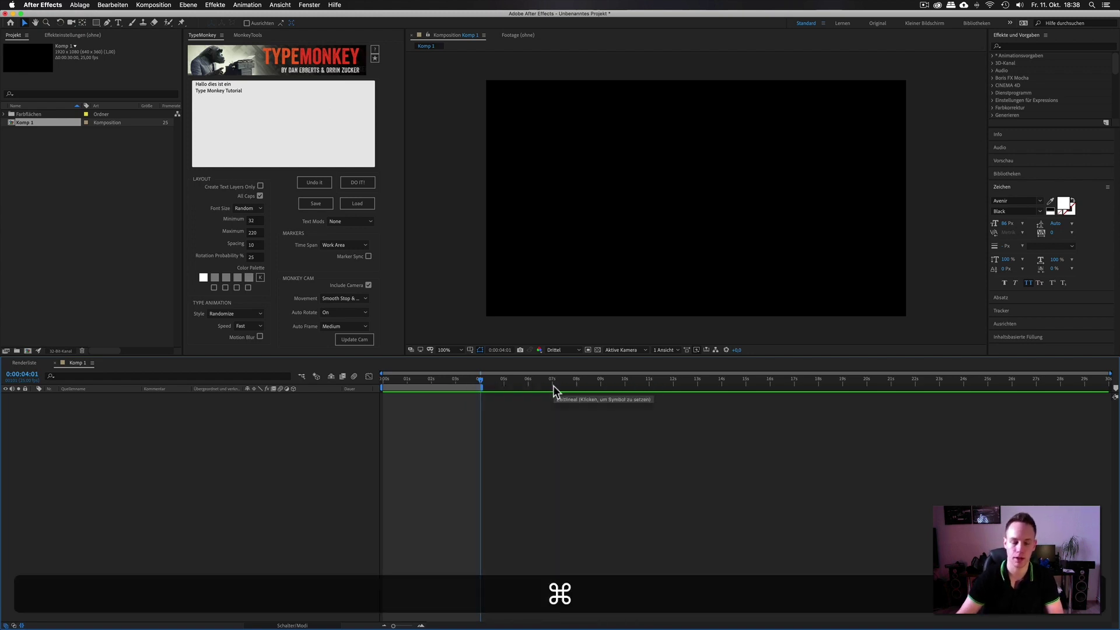
pyautogui.click(413, 386)
pyautogui.moveTo(413, 387); pyautogui.dragTo(419, 387)
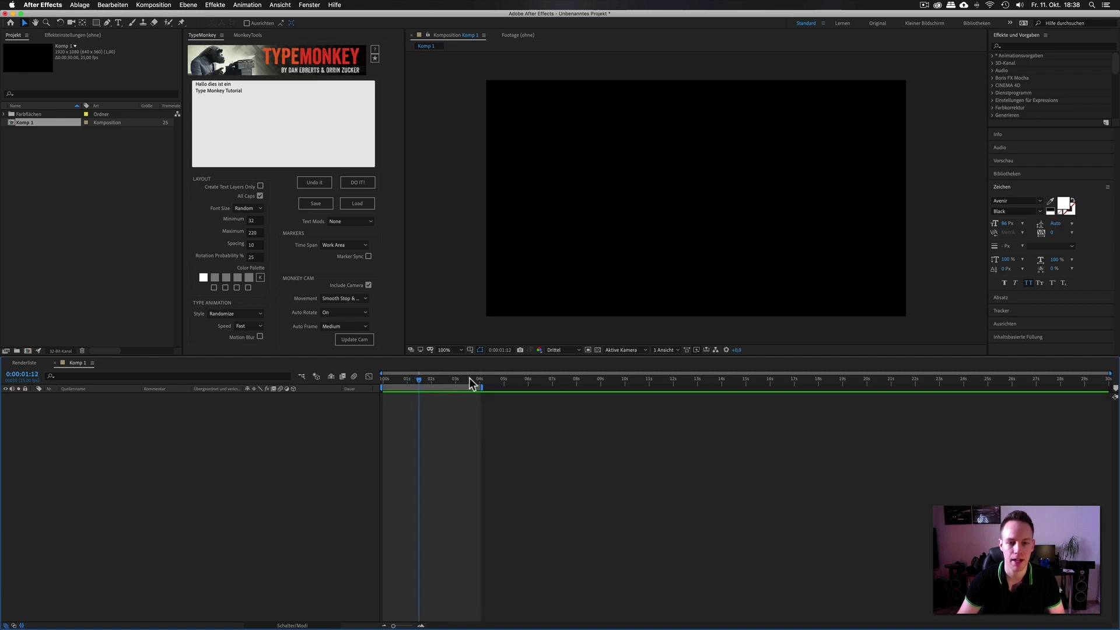
pyautogui.click(361, 181)
# - Regenerate the TypeMonkey animation within the 4-second work area and preview it from the start
pyautogui.click(303, 103)
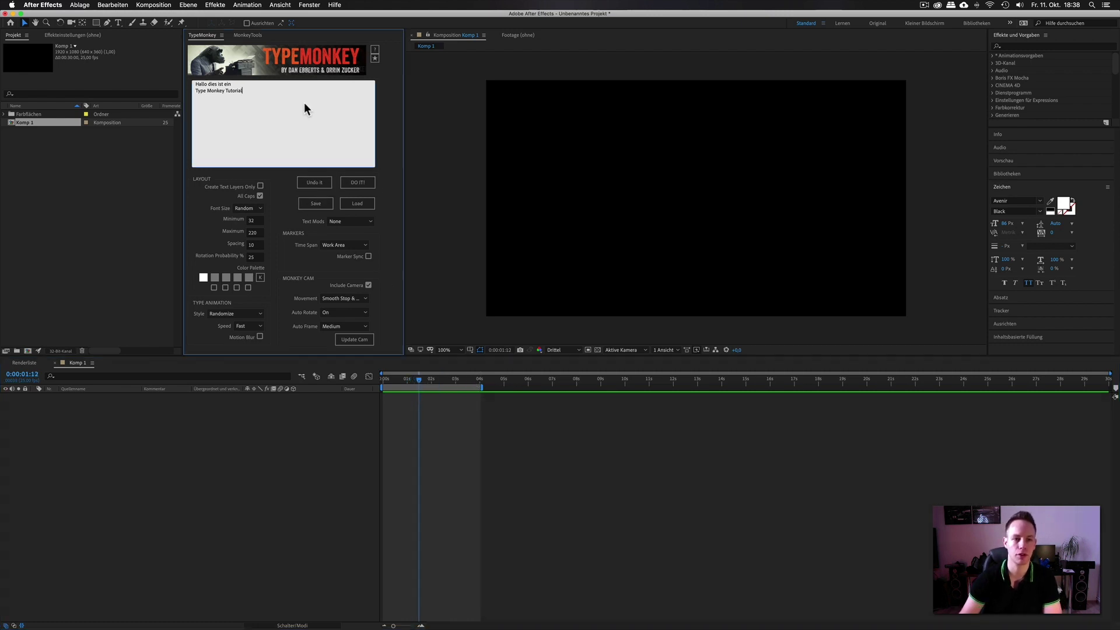
pyautogui.click(361, 182)
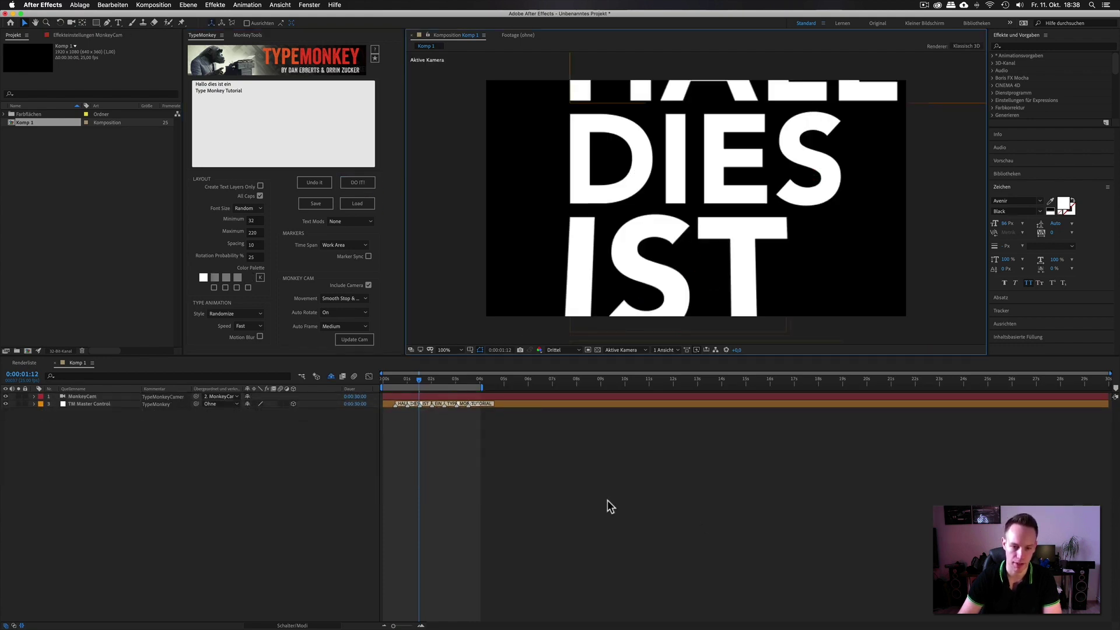
pyautogui.moveTo(424, 381); pyautogui.dragTo(368, 379)
pyautogui.press('space')
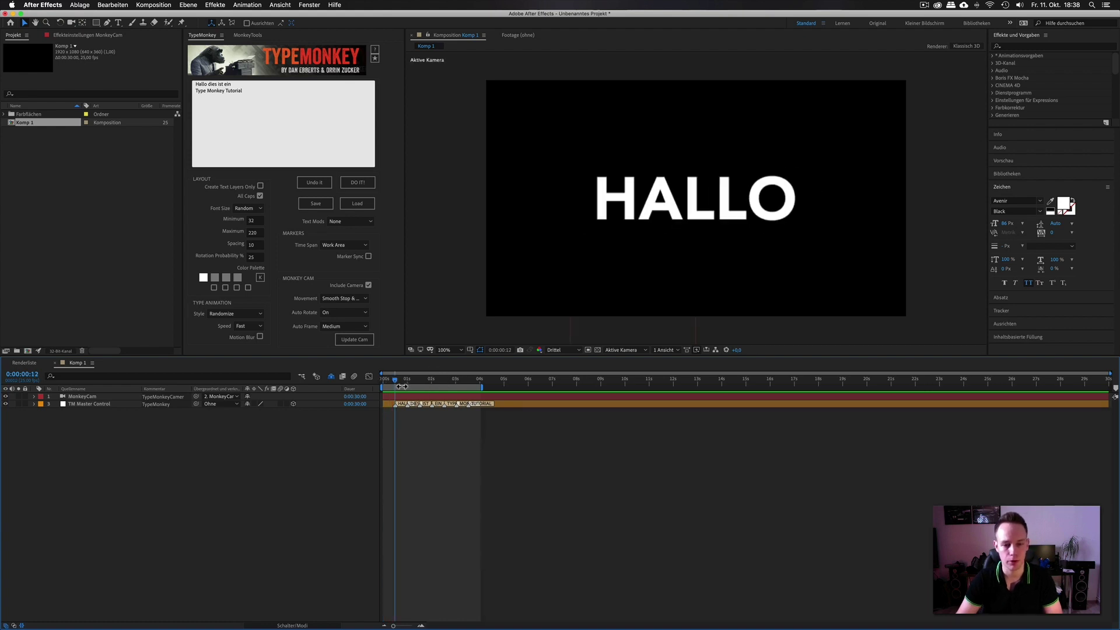
# - Stop the preview at DIES IST and select the MonkeyCam layer
pyautogui.click(426, 382)
pyautogui.click(93, 404)
pyautogui.click(93, 397)
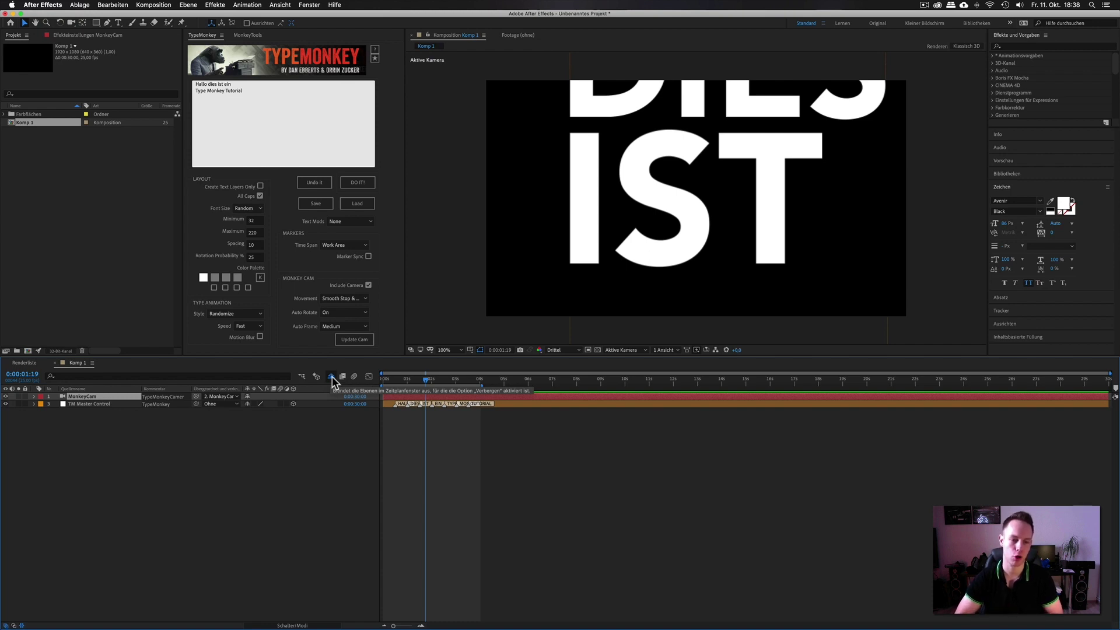
# - Reveal all hidden TypeMonkey layers and select the TUTORIAL (ctrl) layer
pyautogui.click(331, 377)
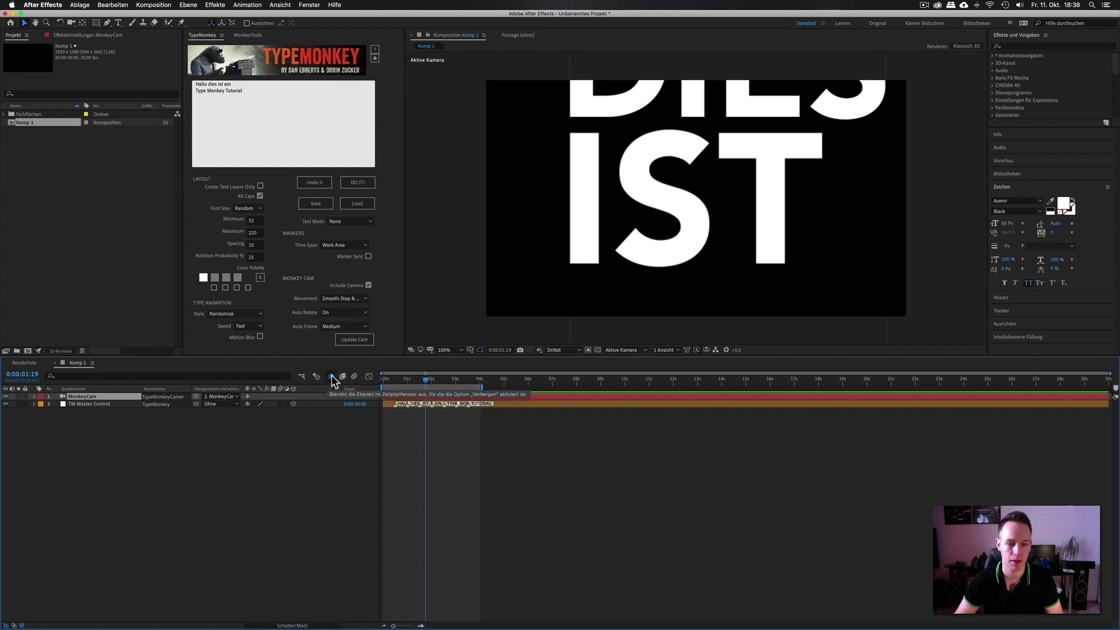
pyautogui.click(330, 377)
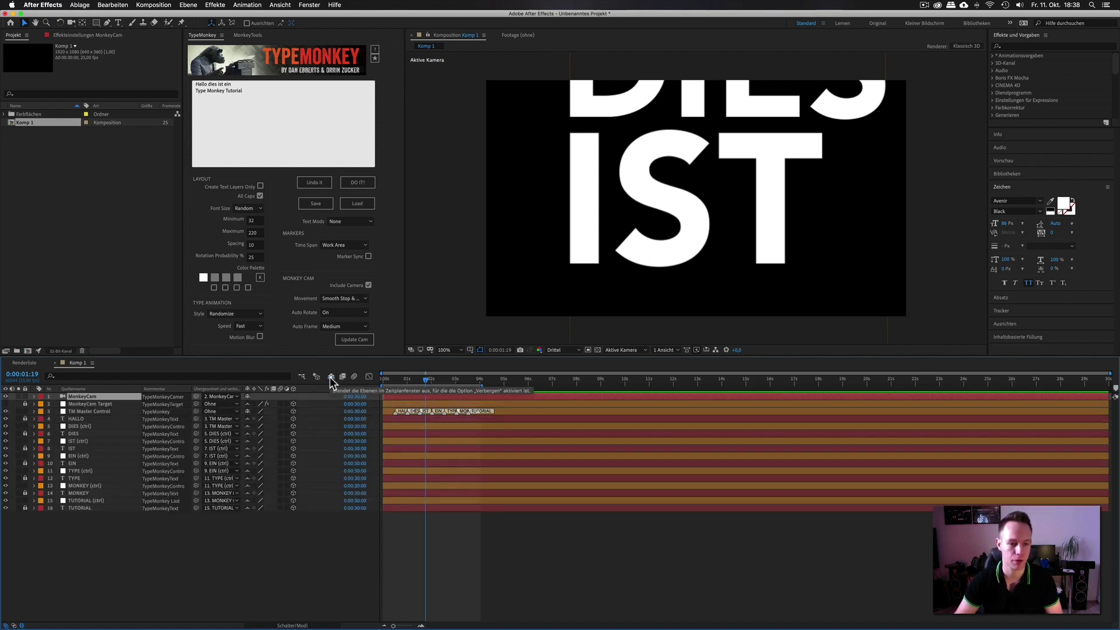
pyautogui.click(142, 568)
pyautogui.click(82, 500)
# - Move the time back to show only HALLO, deselect TUTORIAL (ctrl), and switch to MonkeyTools
pyautogui.moveTo(415, 386); pyautogui.dragTo(429, 385)
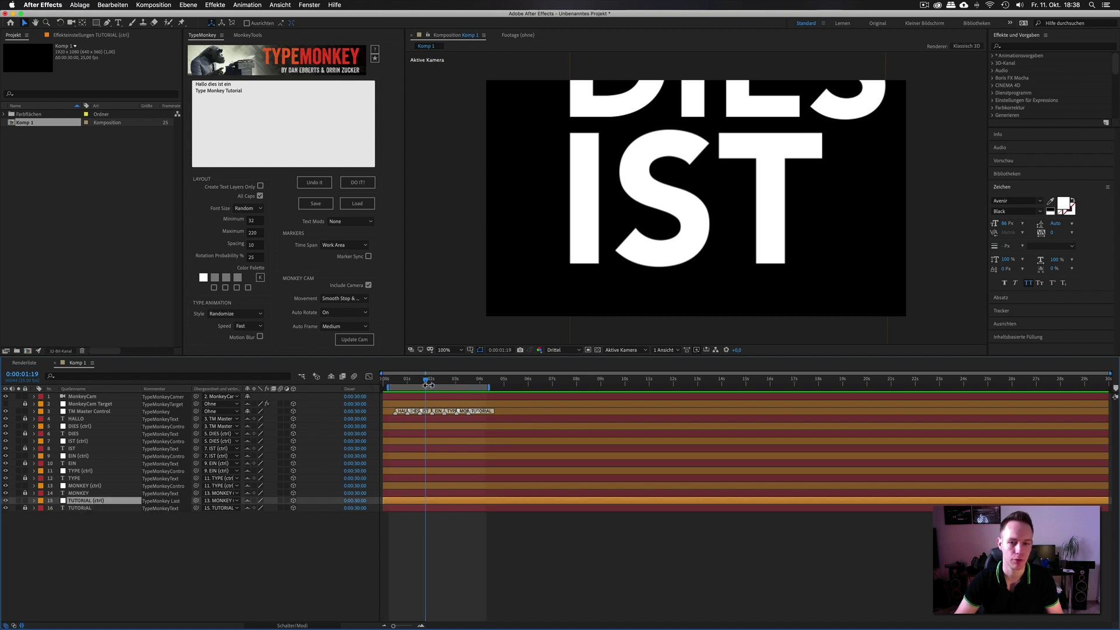
pyautogui.press('super+z')
pyautogui.moveTo(412, 381); pyautogui.dragTo(401, 380)
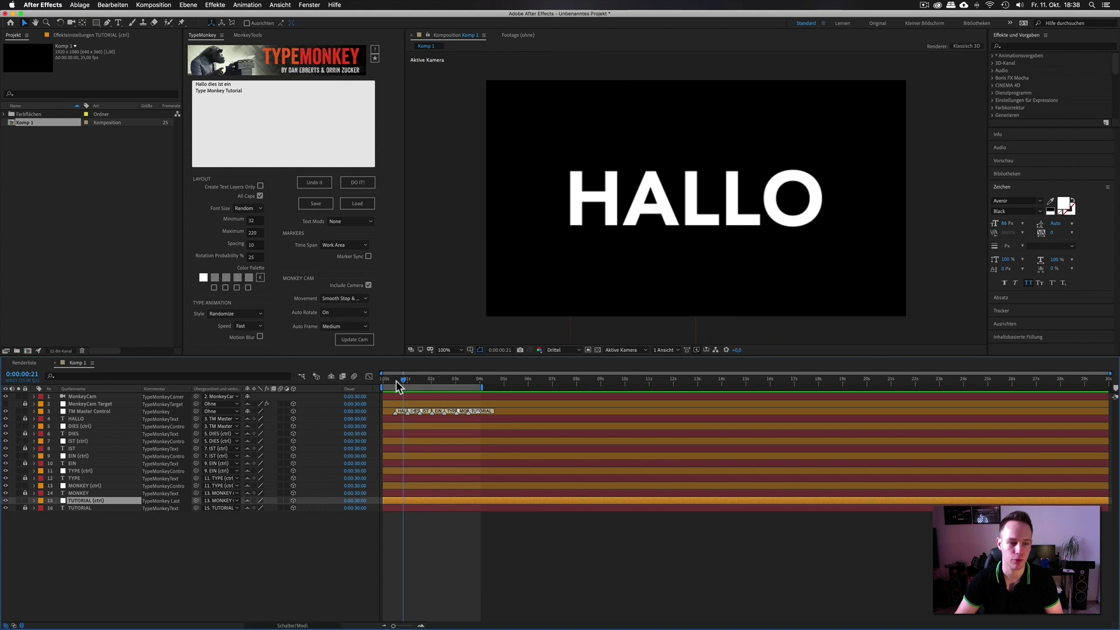
pyautogui.click(79, 512)
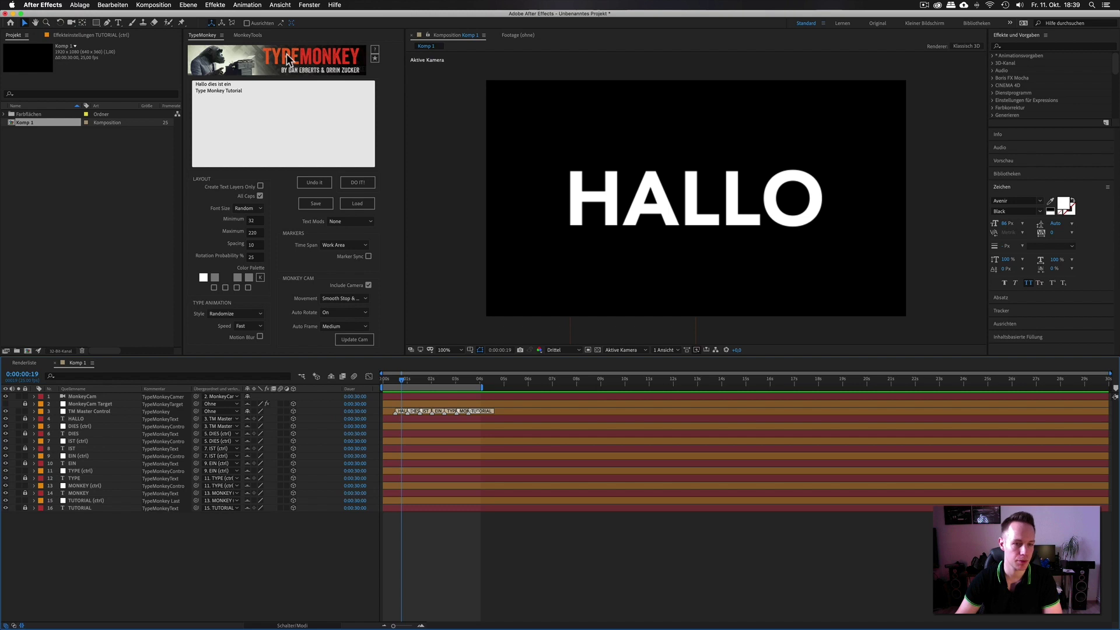
pyautogui.click(251, 36)
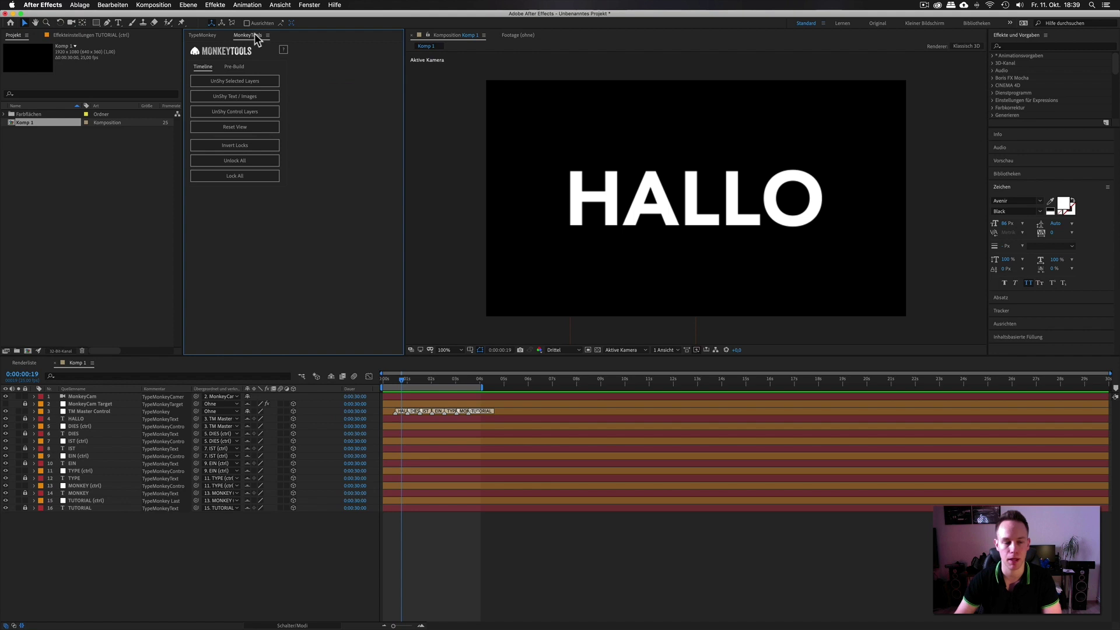
# - Unlock the layers, undoing Unlock All and clearing the IST, MonkeyCam Target, MONKEY and TUTORIAL locks
pyautogui.click(246, 163)
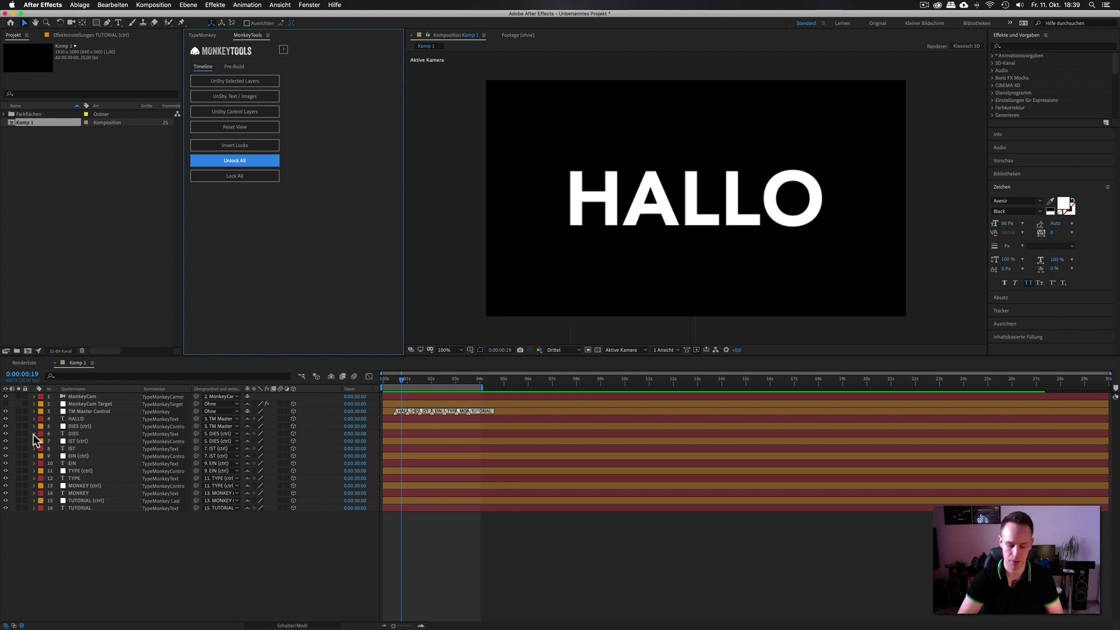
pyautogui.press('super+z')
pyautogui.click(24, 449)
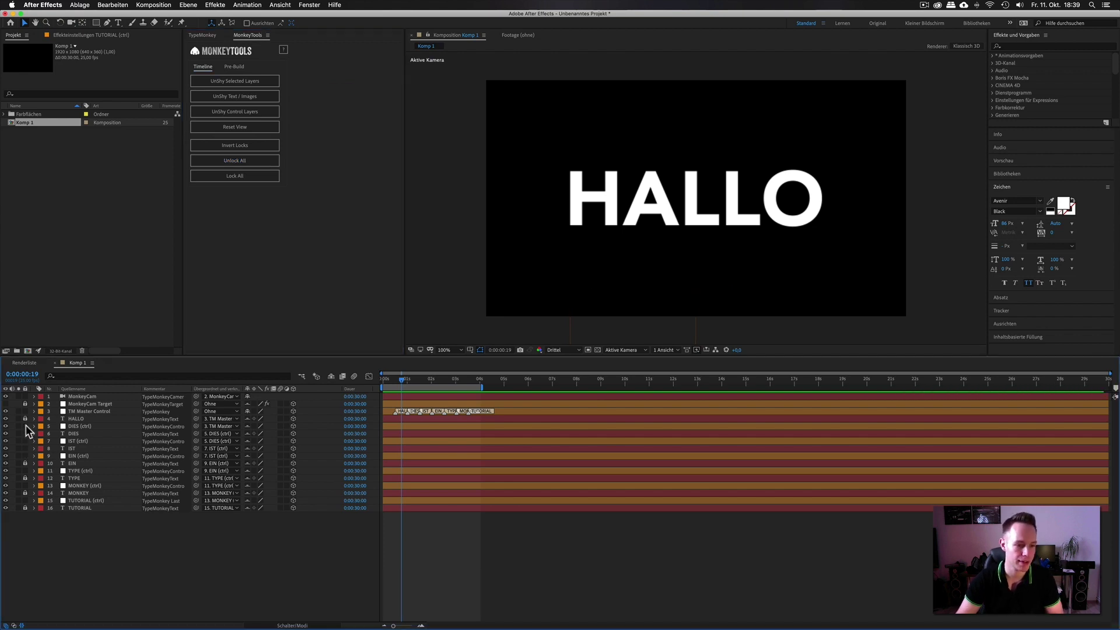
pyautogui.click(26, 403)
pyautogui.click(25, 493)
pyautogui.click(24, 508)
# - Select the TUTORIAL text layer and advance the time to 0:00:02:19, where TYPE appears
pyautogui.click(89, 500)
pyautogui.click(78, 509)
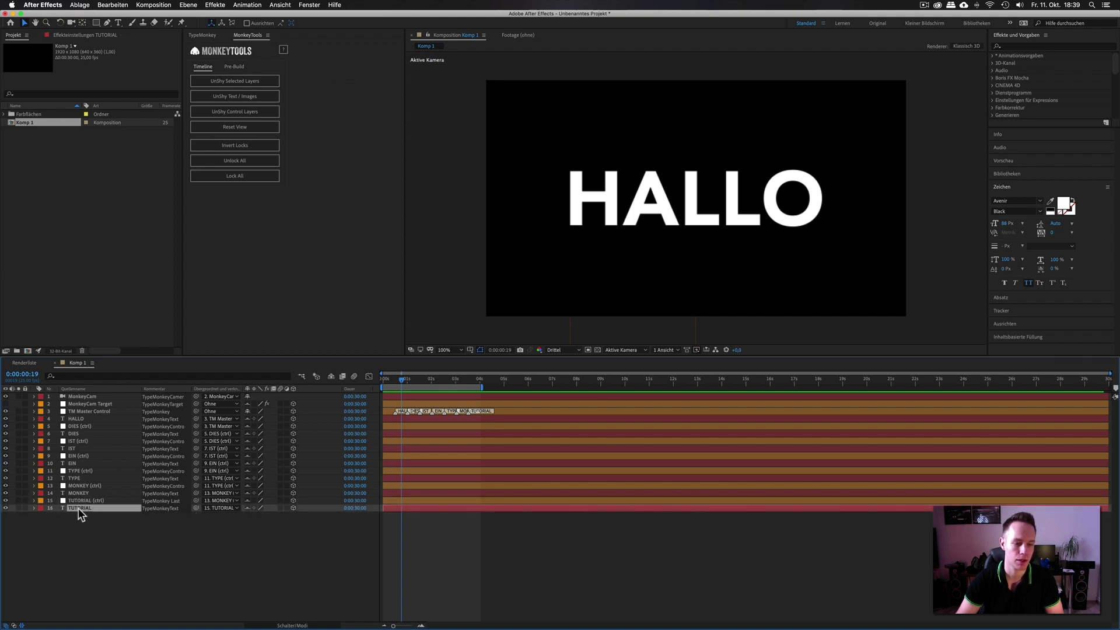
pyautogui.moveTo(413, 382); pyautogui.dragTo(432, 382)
pyautogui.click(433, 382)
pyautogui.moveTo(436, 385); pyautogui.dragTo(451, 385)
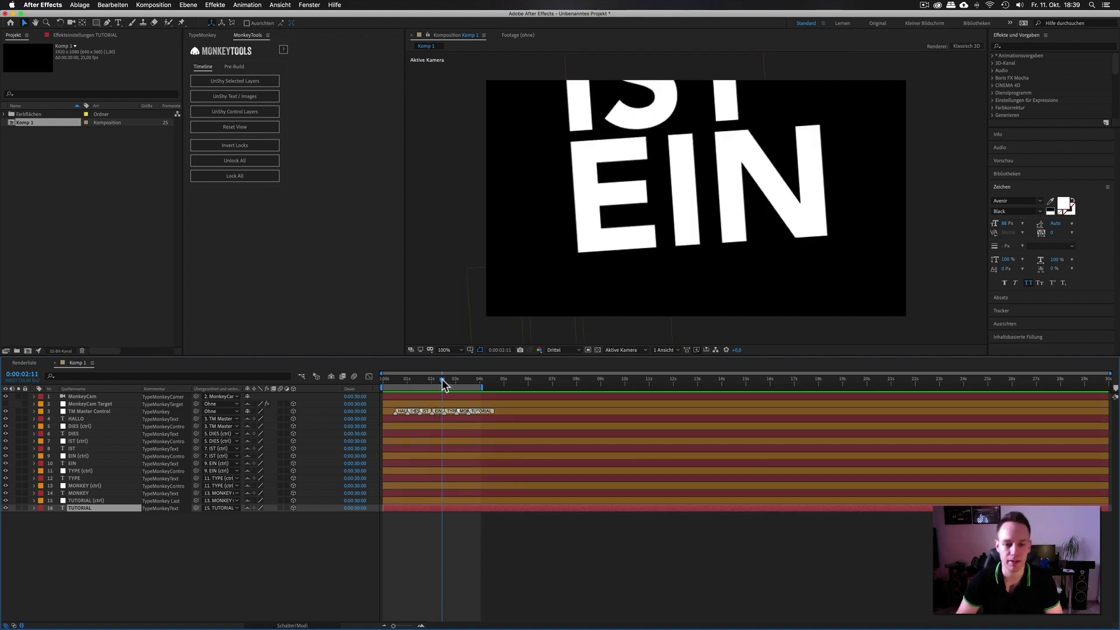
# - Open the TYPE (ctrl) layer in its Layer panel, then close it and return to Komp 1
pyautogui.click(80, 471)
pyautogui.doubleClick(637, 183)
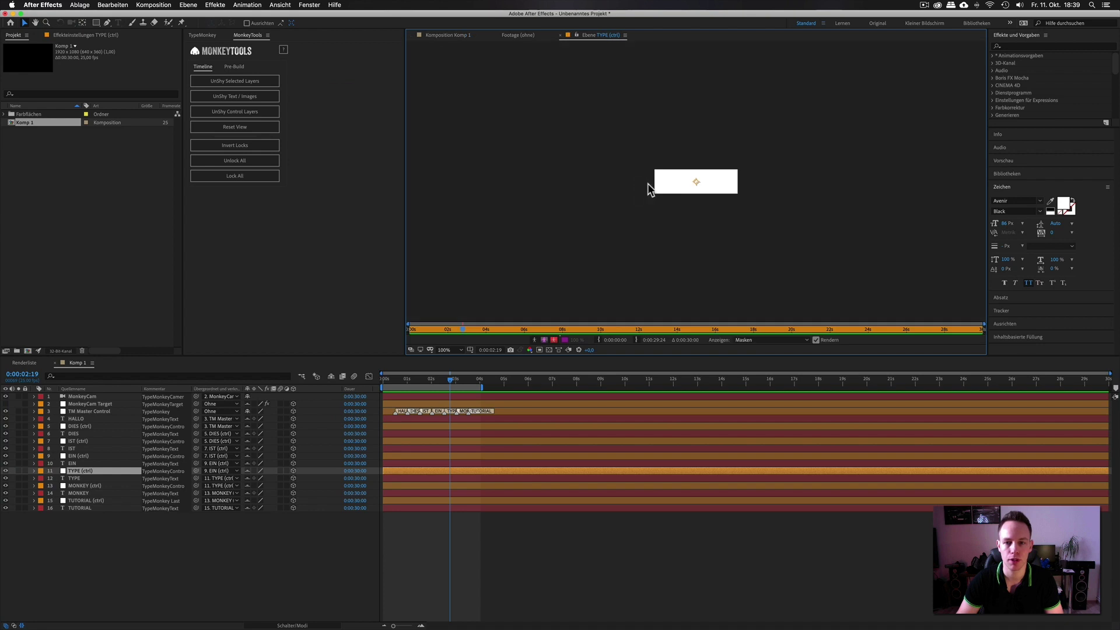
pyautogui.click(560, 34)
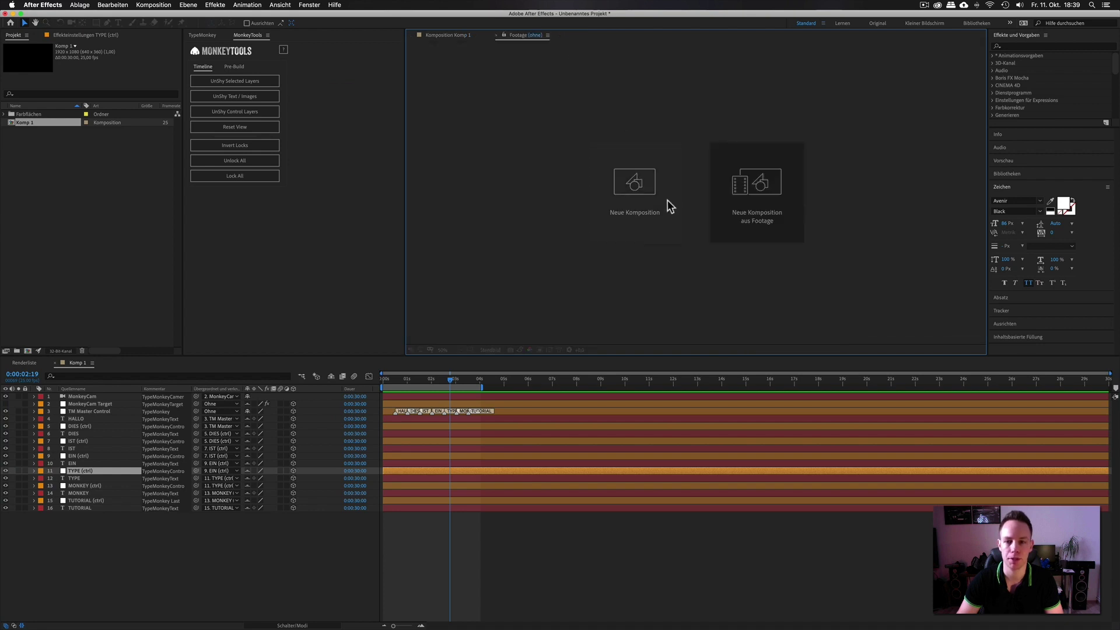
pyautogui.click(444, 35)
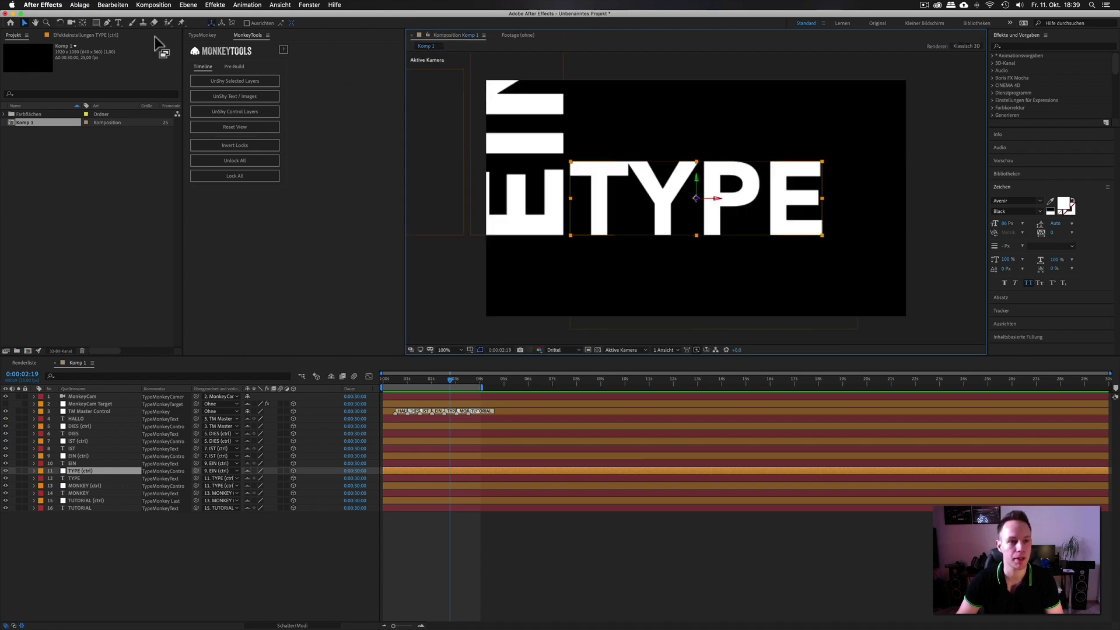
# - Replace TYPE with ABC using the Type tool, undo it, and scrub back to 0:00:01:00
pyautogui.click(119, 22)
pyautogui.click(666, 199)
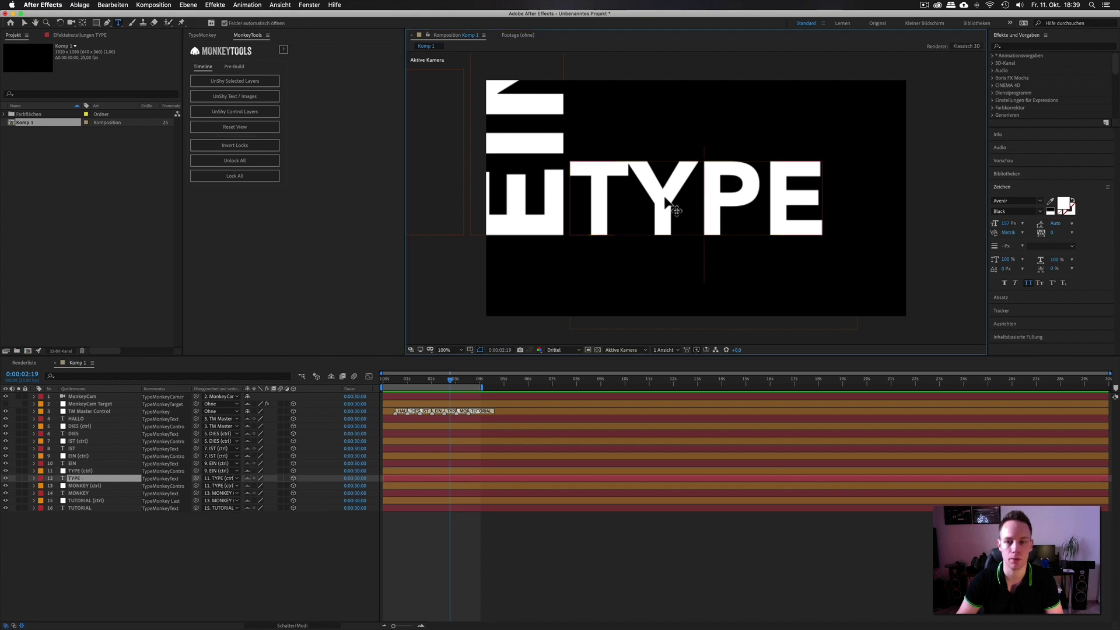
pyautogui.press('Right')
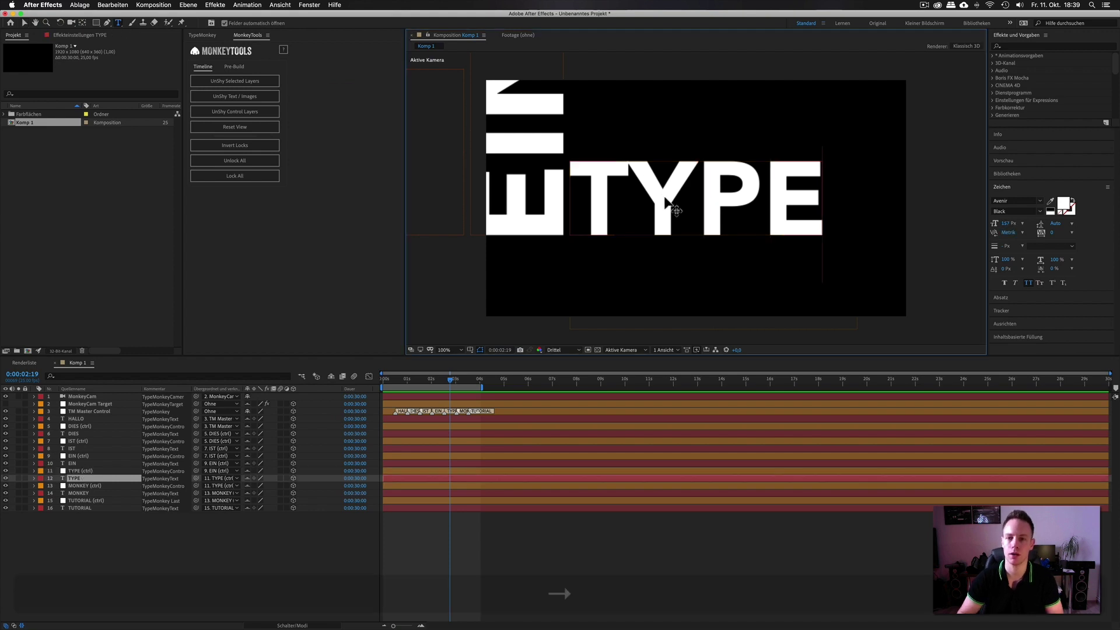
pyautogui.press('BackSpace')
pyautogui.press('BackSpace')
pyautogui.press('BackSpace')
pyautogui.press('BackSpace')
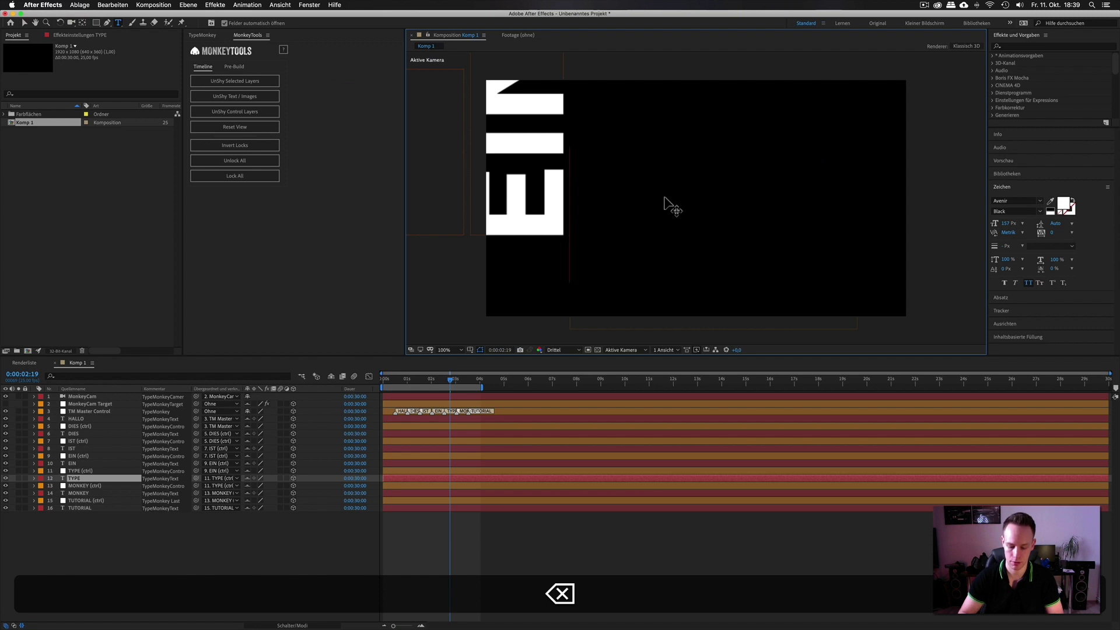
pyautogui.write('ABC')
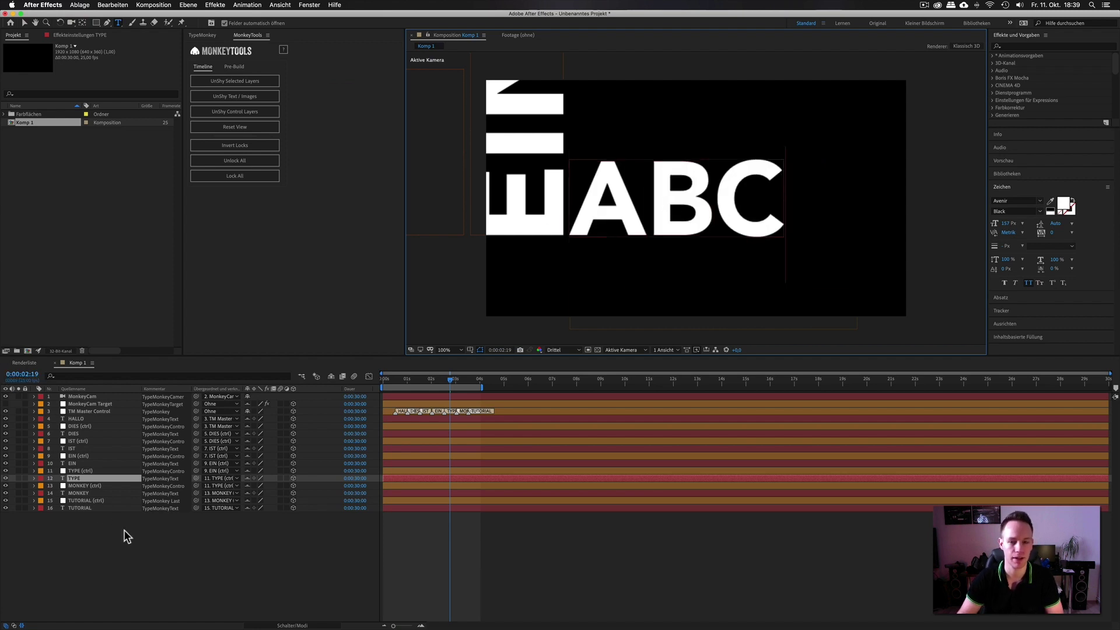
pyautogui.click(125, 534)
pyautogui.press('super+z')
pyautogui.press('super+z')
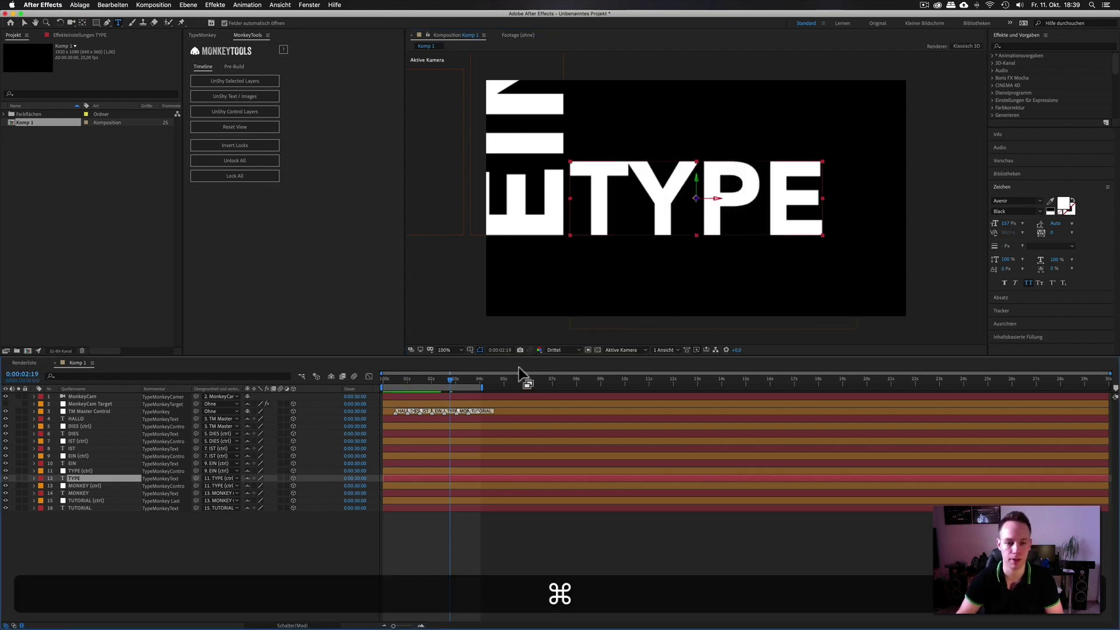
pyautogui.moveTo(452, 385); pyautogui.dragTo(409, 387)
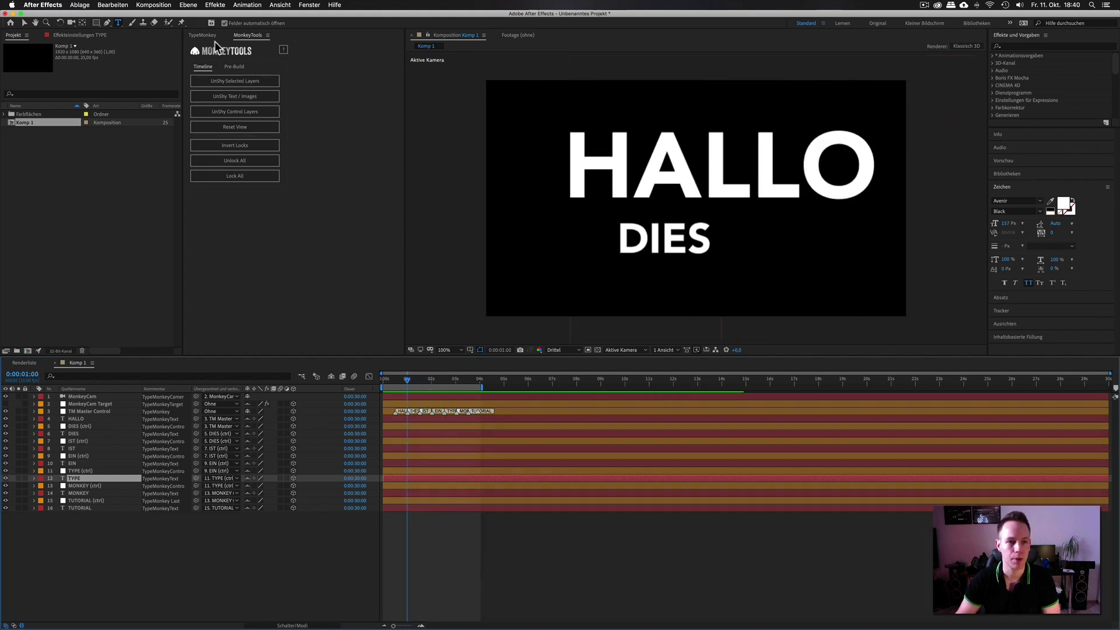
# - Bring back the TypeMonkey settings panel and focus its two-line source text
pyautogui.click(204, 36)
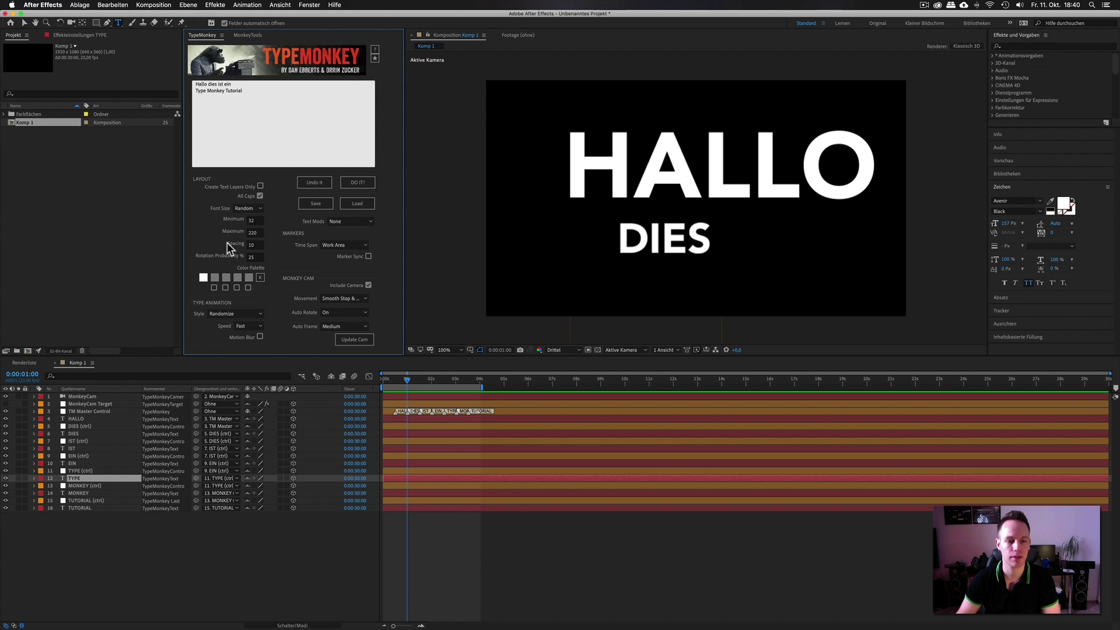
pyautogui.click(271, 129)
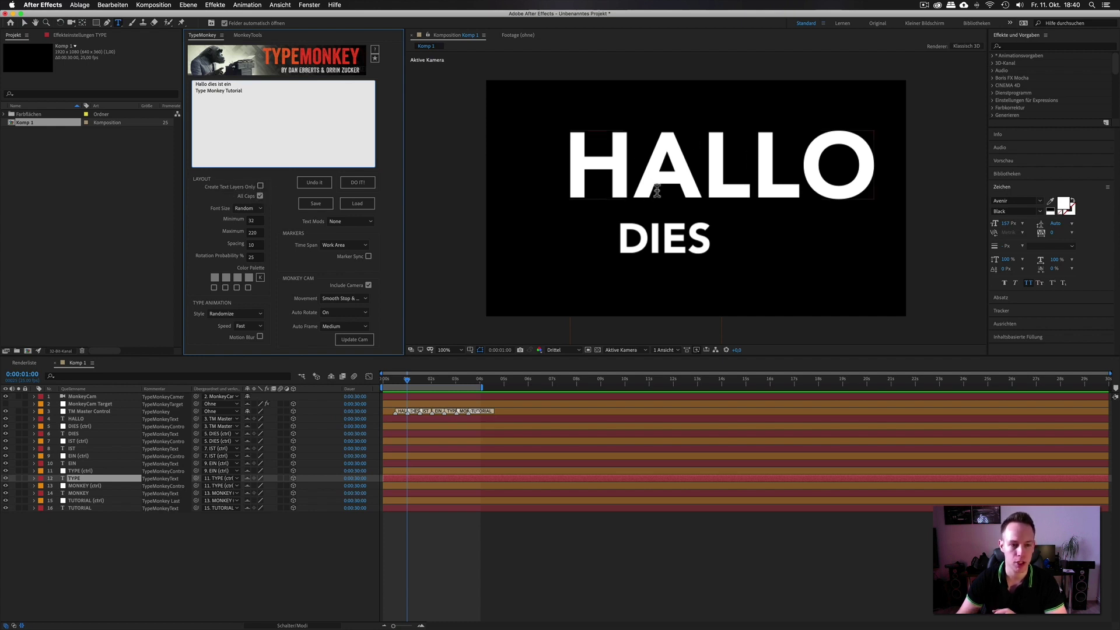
# - Scrub to 0:00:03:19 and view the 3D text from Eigene Ansicht 1
pyautogui.click(447, 380)
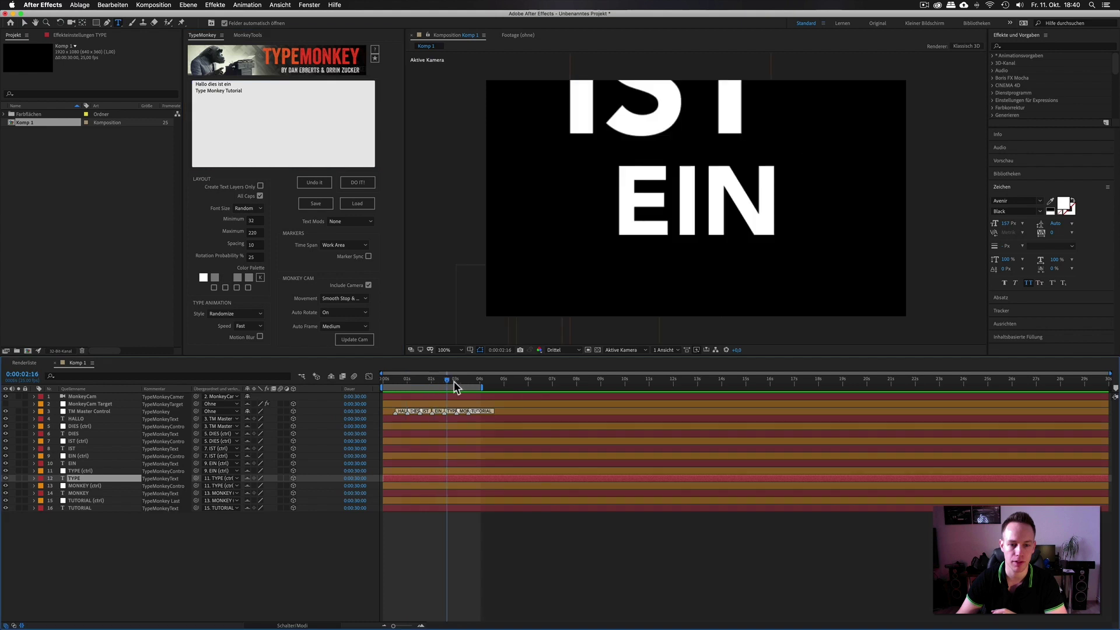
pyautogui.moveTo(457, 385); pyautogui.dragTo(474, 382)
pyautogui.click(460, 350)
pyautogui.click(457, 349)
pyautogui.click(626, 349)
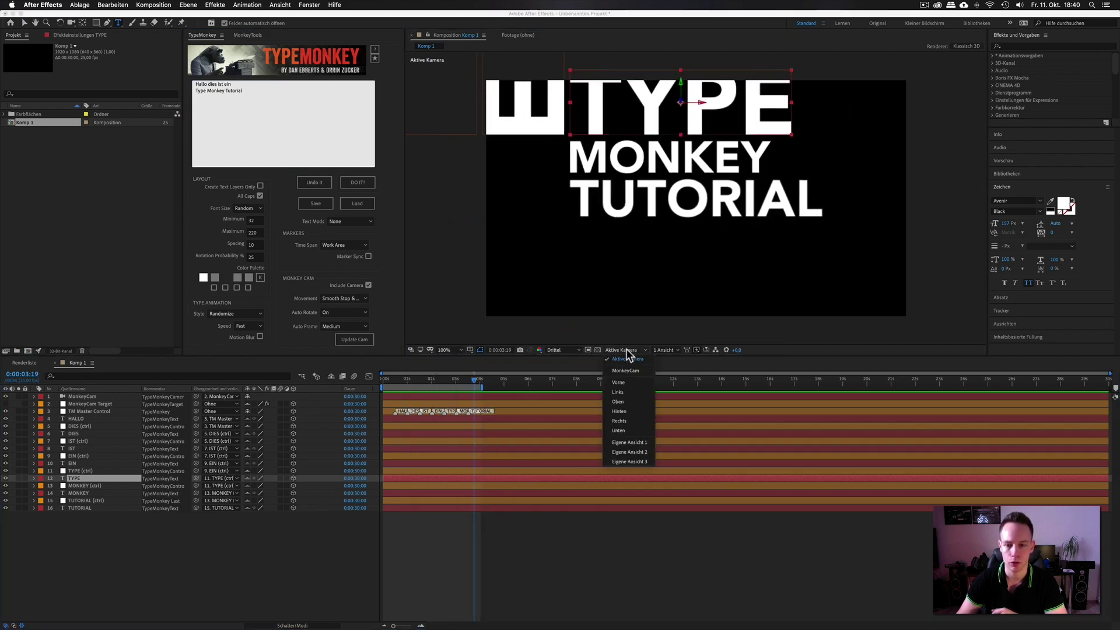
pyautogui.click(624, 442)
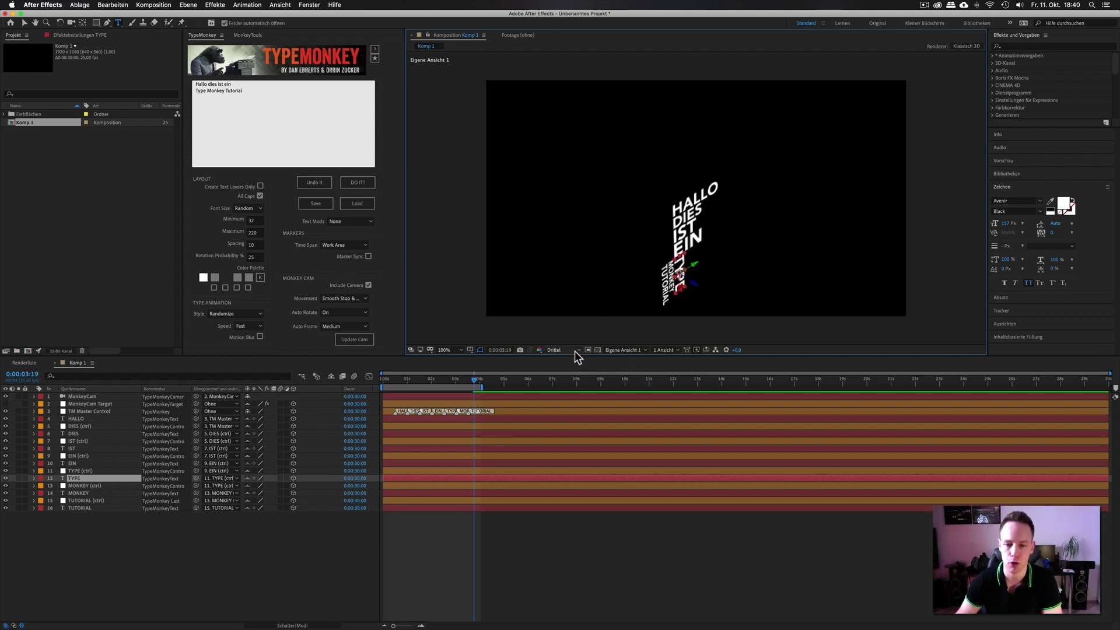
# - Switch back to Aktive Kamera and scrub to 0:00:01:23 where DIES IST appears
pyautogui.click(625, 350)
pyautogui.click(621, 360)
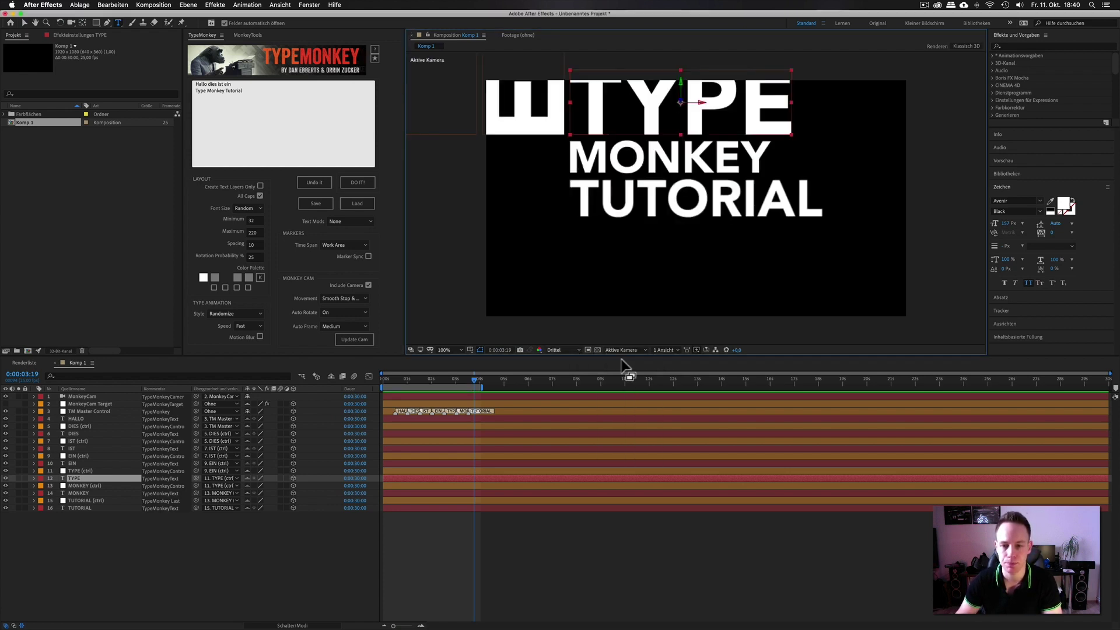
pyautogui.moveTo(417, 381); pyautogui.dragTo(432, 382)
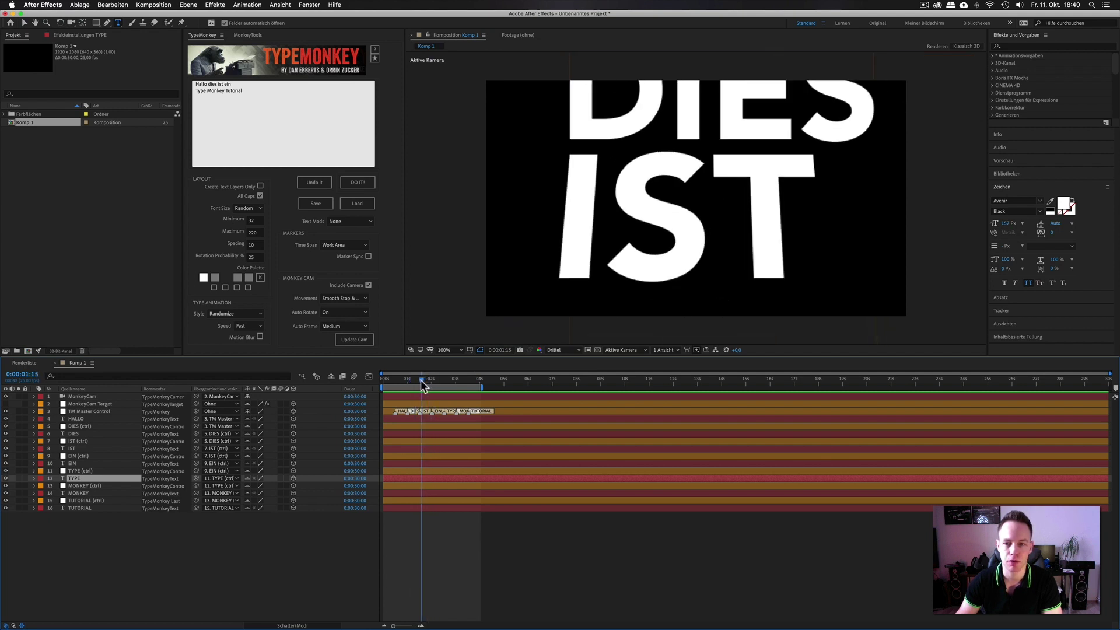
# - Check TypeMonkey's Spacing 10, size range 32–220 and Rotation Probability values without changing them
pyautogui.moveTo(432, 385); pyautogui.dragTo(419, 381)
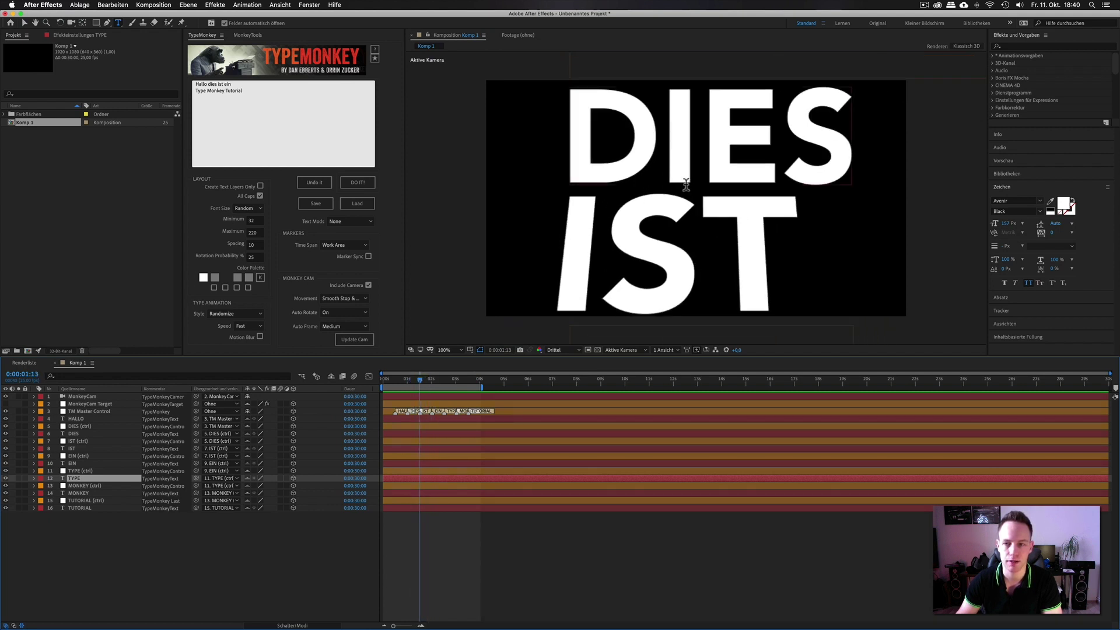
pyautogui.click(256, 245)
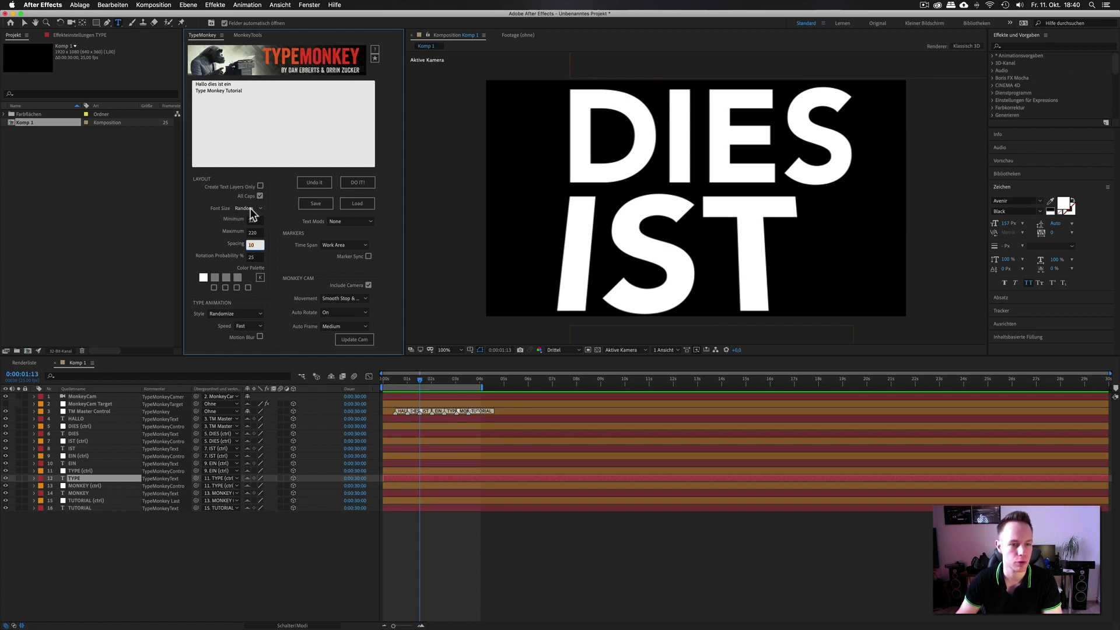
pyautogui.moveTo(419, 379)
pyautogui.mouseDown()
pyautogui.moveTo(395, 386)
pyautogui.moveTo(470, 383)
pyautogui.mouseUp()
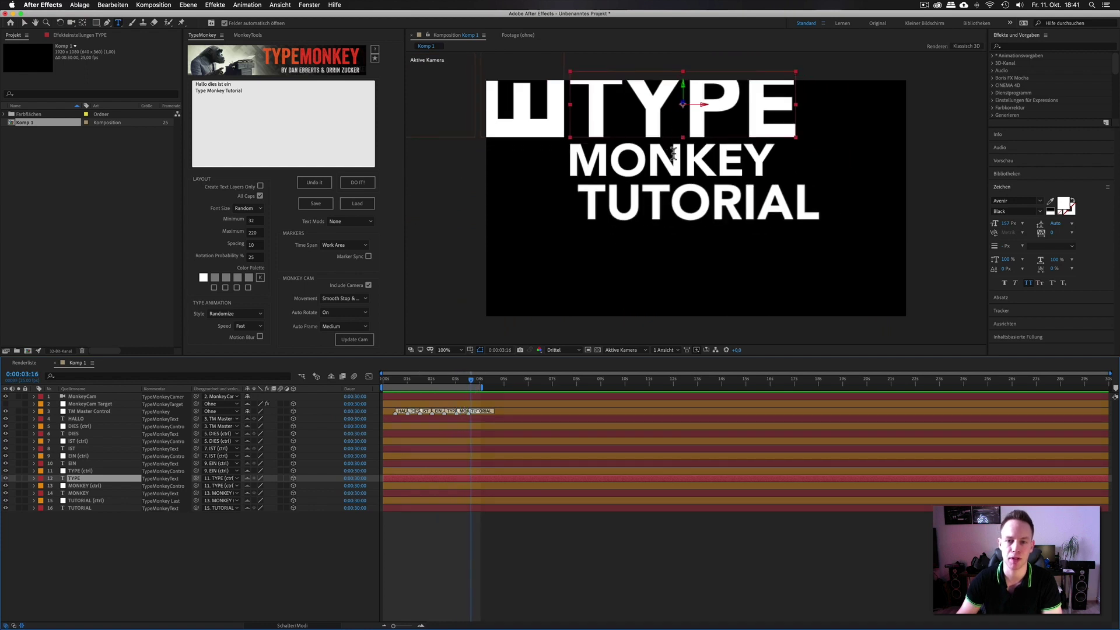
pyautogui.click(257, 220)
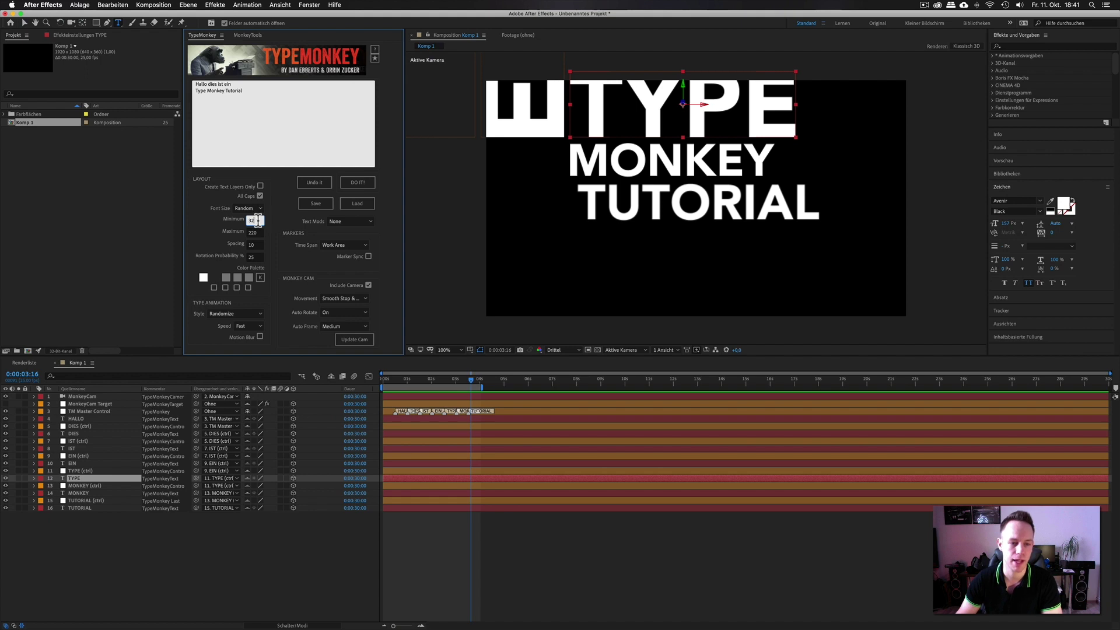
pyautogui.click(259, 233)
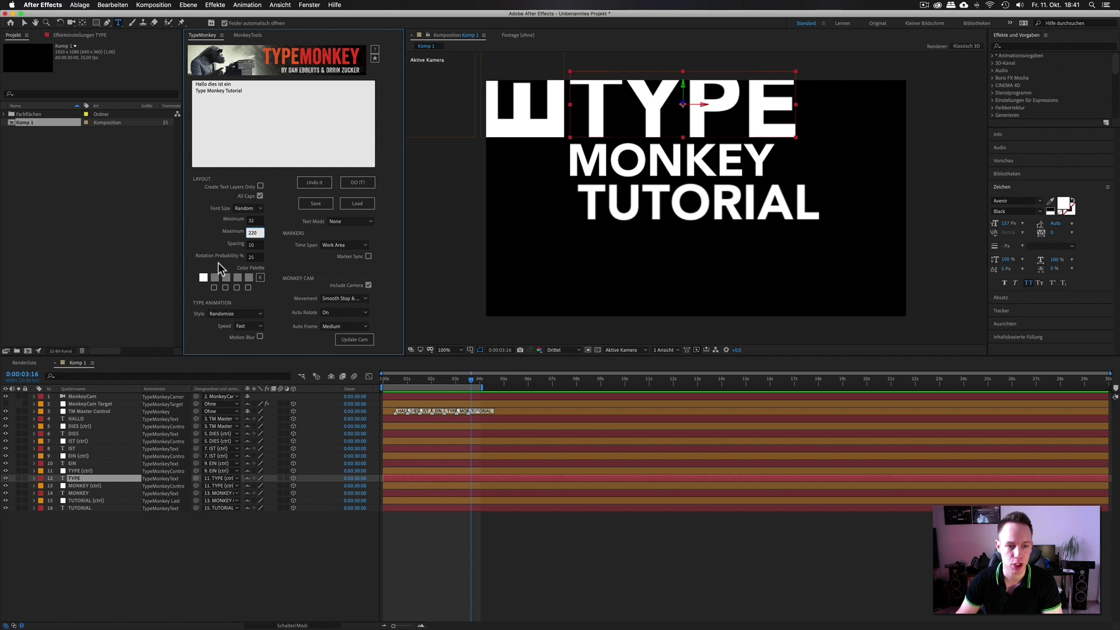
pyautogui.click(254, 256)
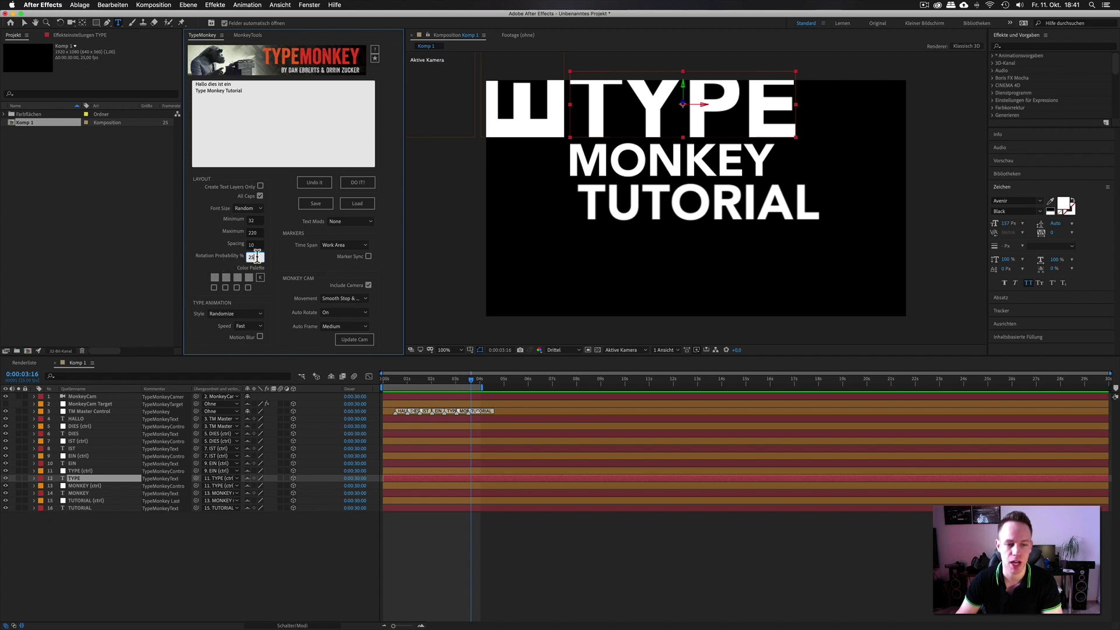
# - Scrub back past HALLO DIES and the rotated EIN, then rewind toward 0:00:00:00
pyautogui.moveTo(471, 380)
pyautogui.mouseDown()
pyautogui.moveTo(401, 385)
pyautogui.moveTo(450, 382)
pyautogui.mouseUp()
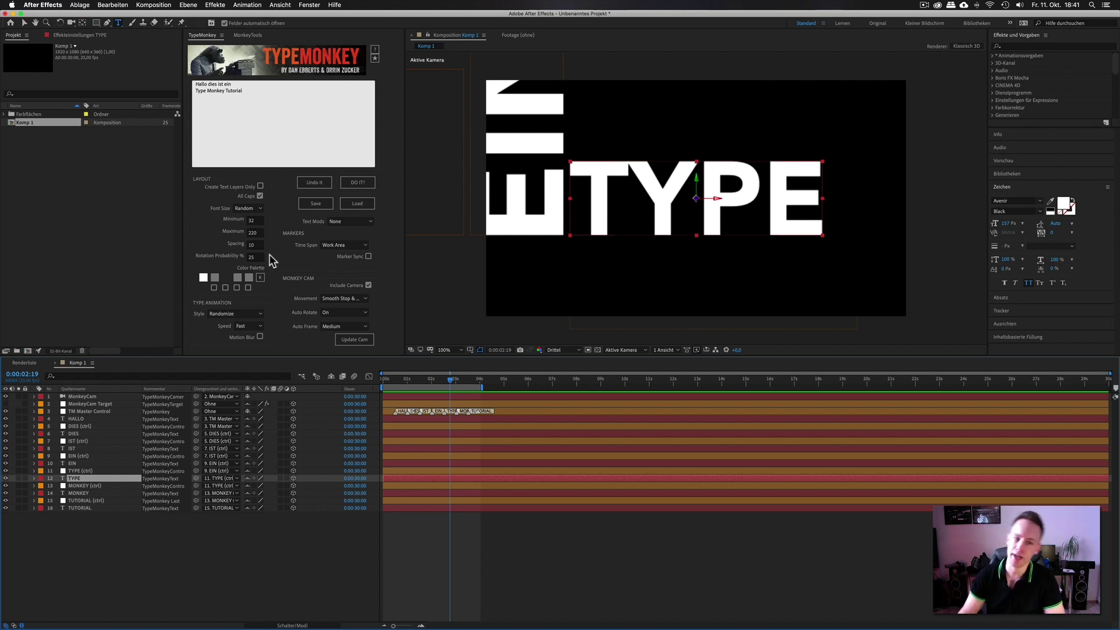
pyautogui.moveTo(450, 380)
pyautogui.mouseDown()
pyautogui.moveTo(399, 386)
pyautogui.moveTo(407, 380)
pyautogui.mouseUp()
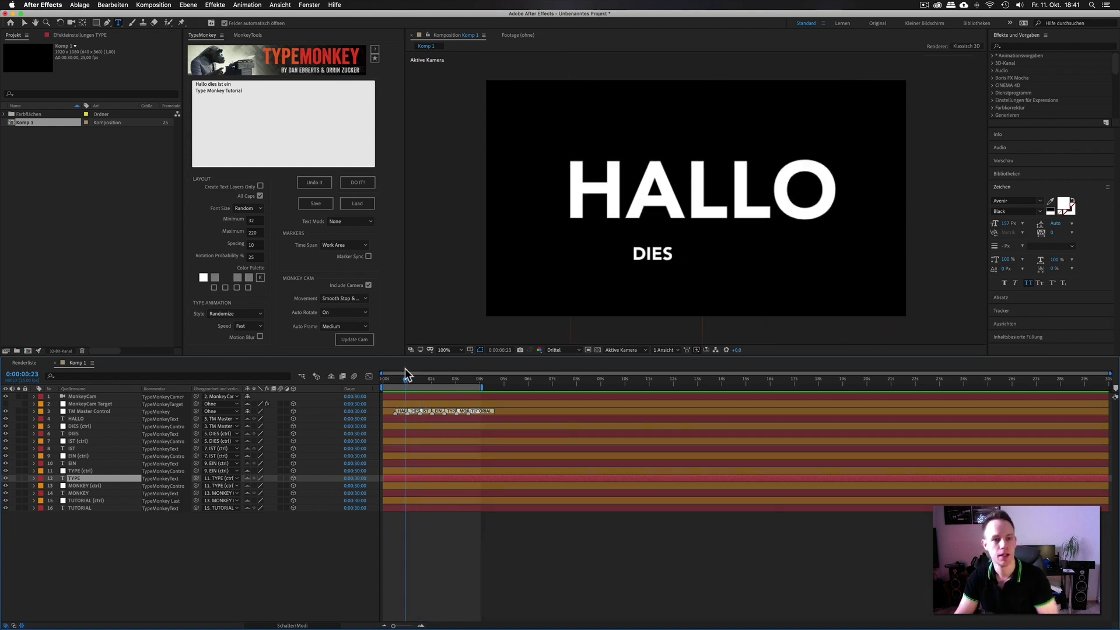
pyautogui.click(260, 90)
pyautogui.moveTo(407, 386)
pyautogui.mouseDown()
pyautogui.moveTo(390, 387)
pyautogui.moveTo(468, 381)
pyautogui.mouseUp()
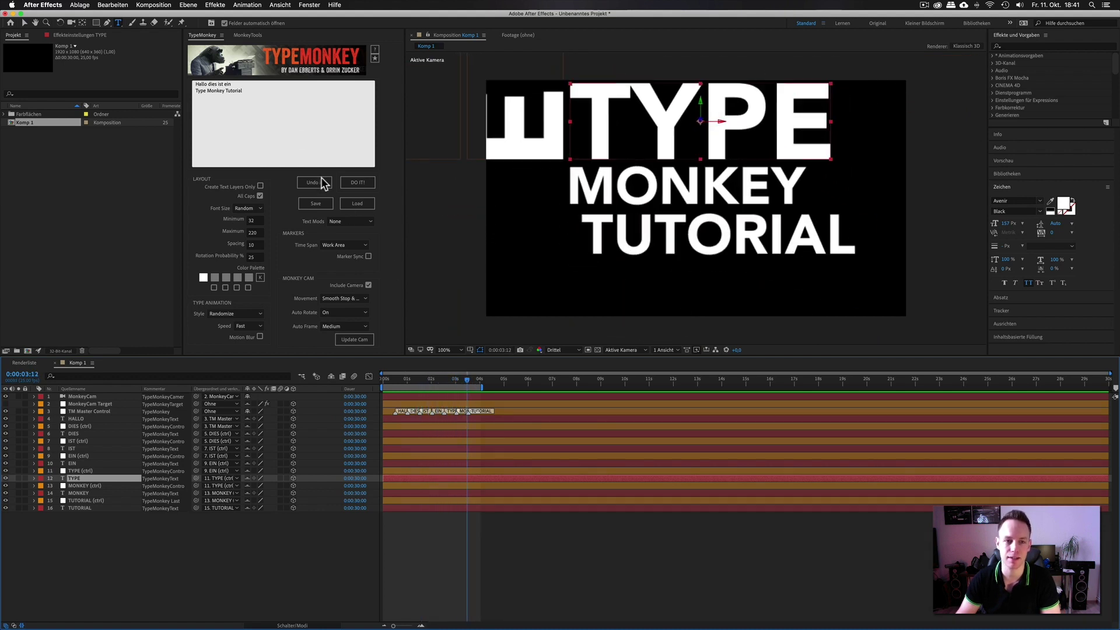
# - Check the keyboard commands reference and delete the slash after Type in the last line
pyautogui.click(375, 59)
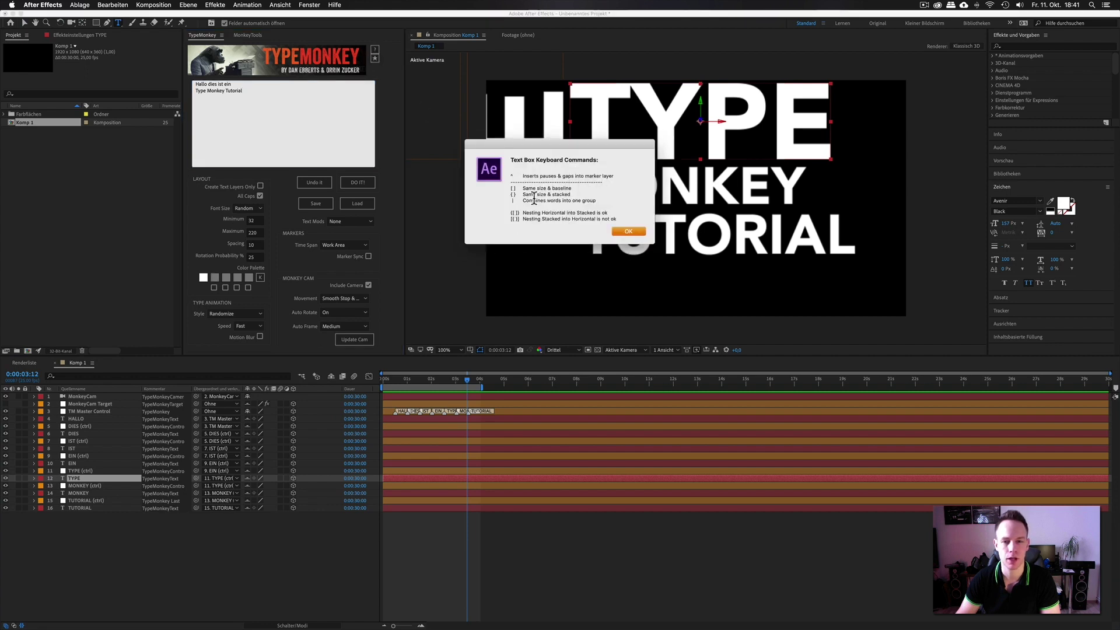
pyautogui.click(622, 232)
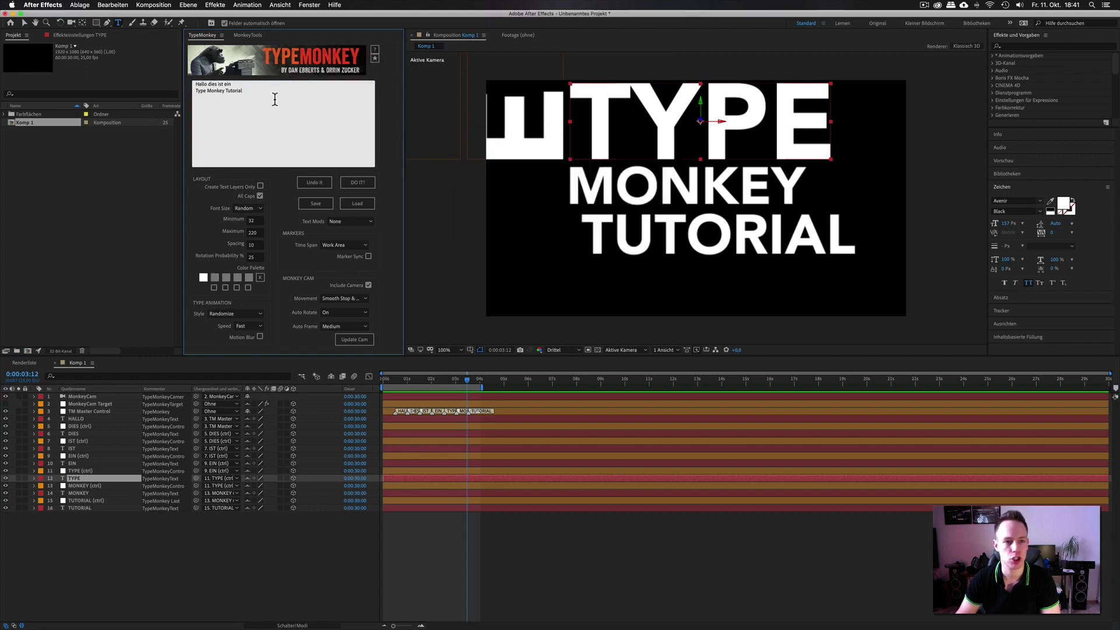
pyautogui.click(207, 91)
pyautogui.press('Left')
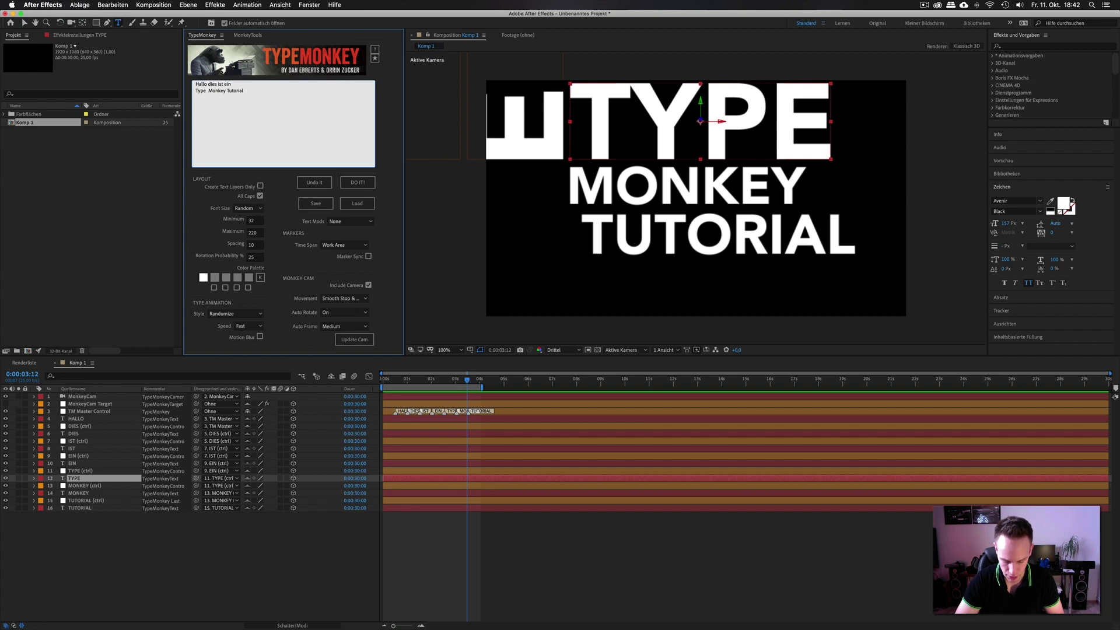
pyautogui.press('shift')
pyautogui.hotkey('shift', 'BackSpace')
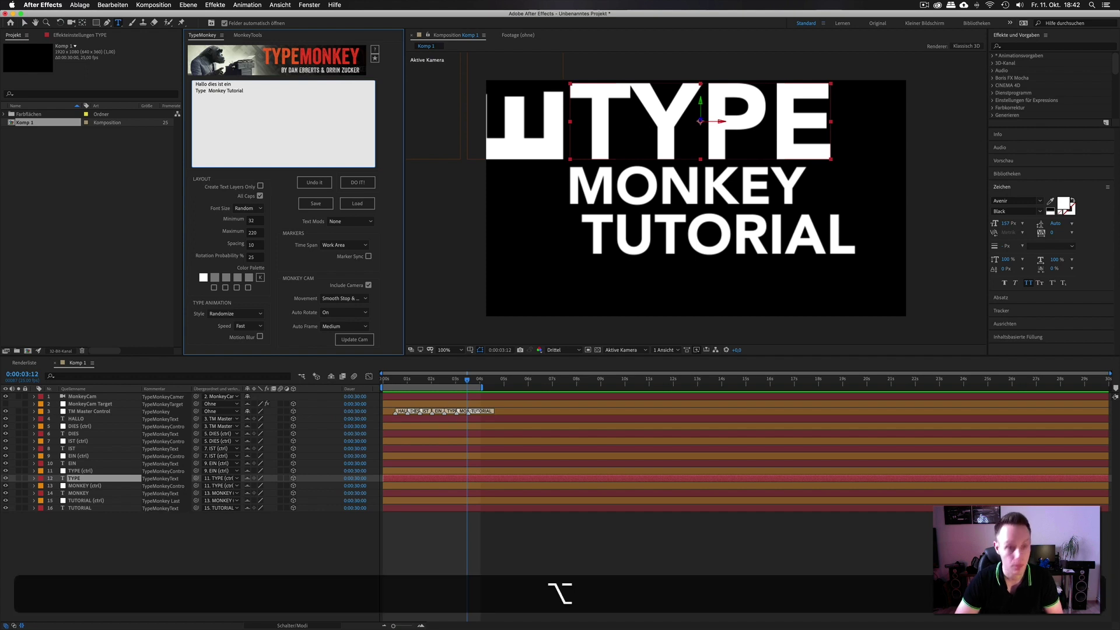
# - Insert | separators so the line reads 'Type | Monkey | Tutorial', then choose Undo it
pyautogui.write('|')
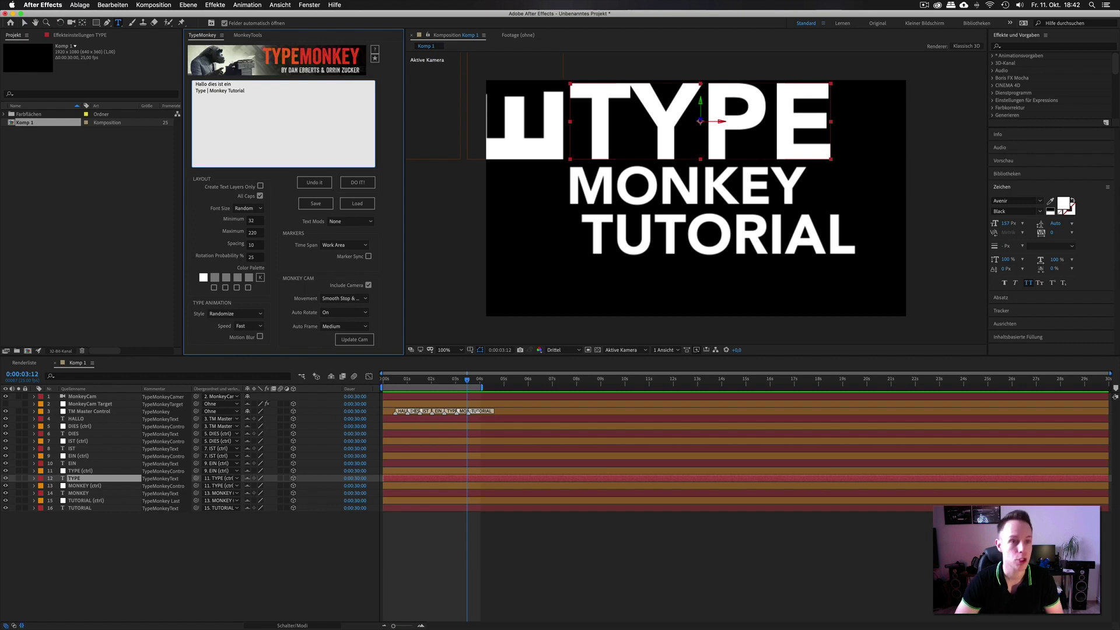
pyautogui.press('Right')
pyautogui.press('Right')
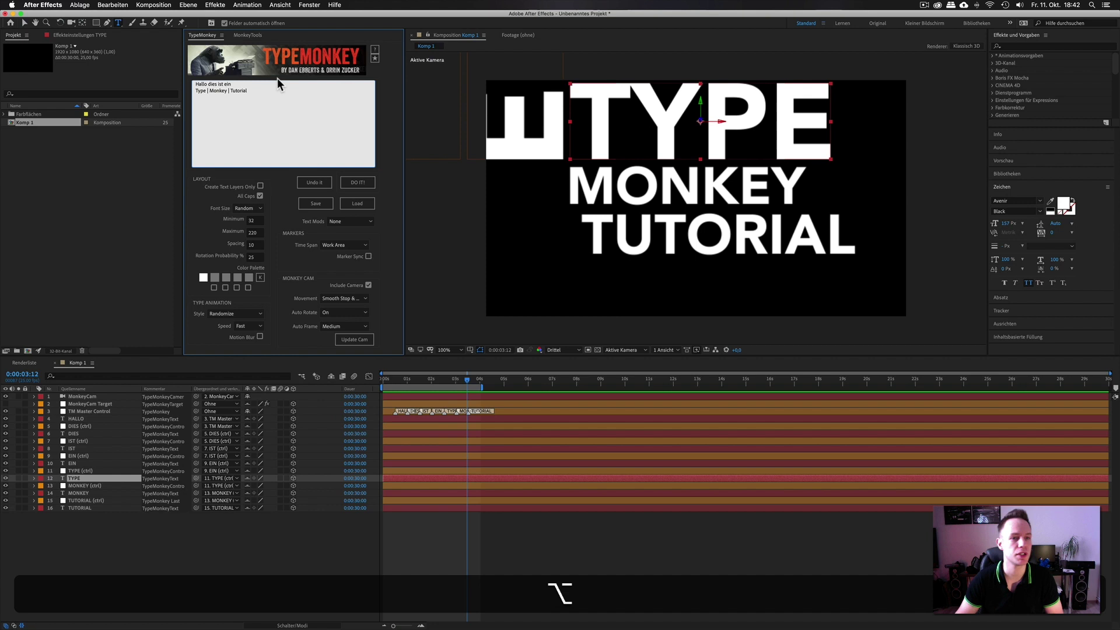
pyautogui.click(274, 89)
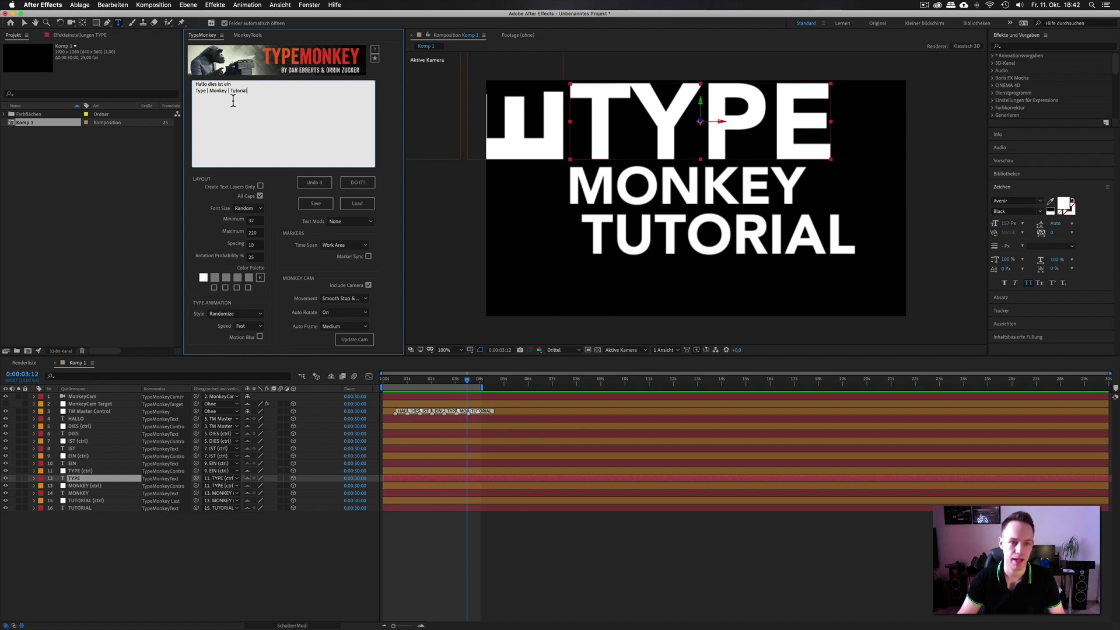
pyautogui.click(318, 183)
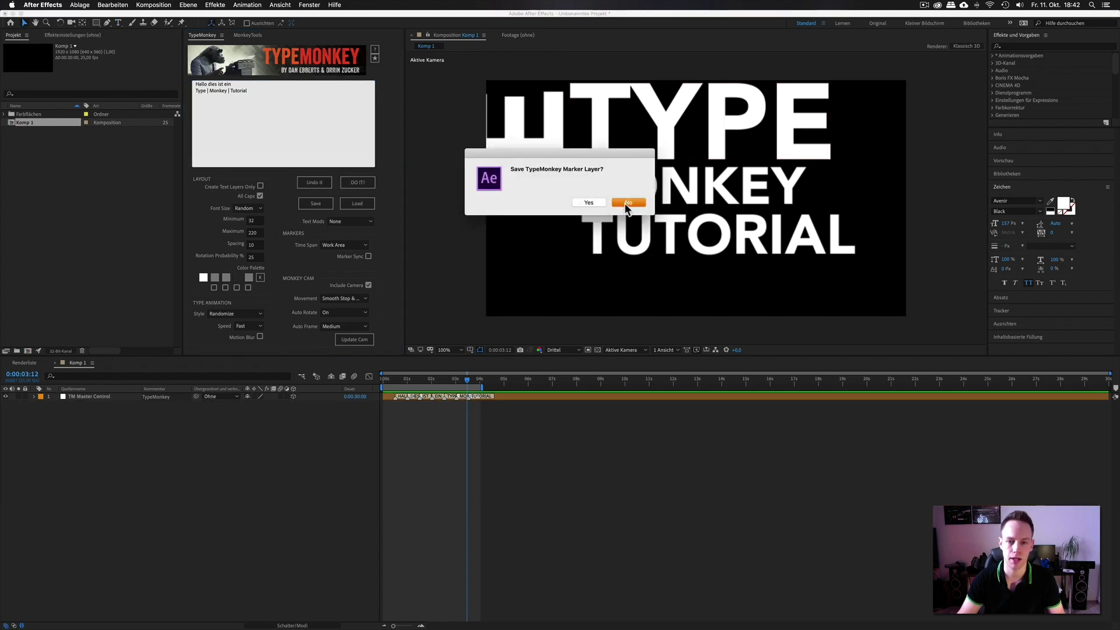
# - Decline saving the marker layer, regenerate with DO IT, and preview through to 0:00:03:15
pyautogui.click(627, 204)
pyautogui.click(359, 182)
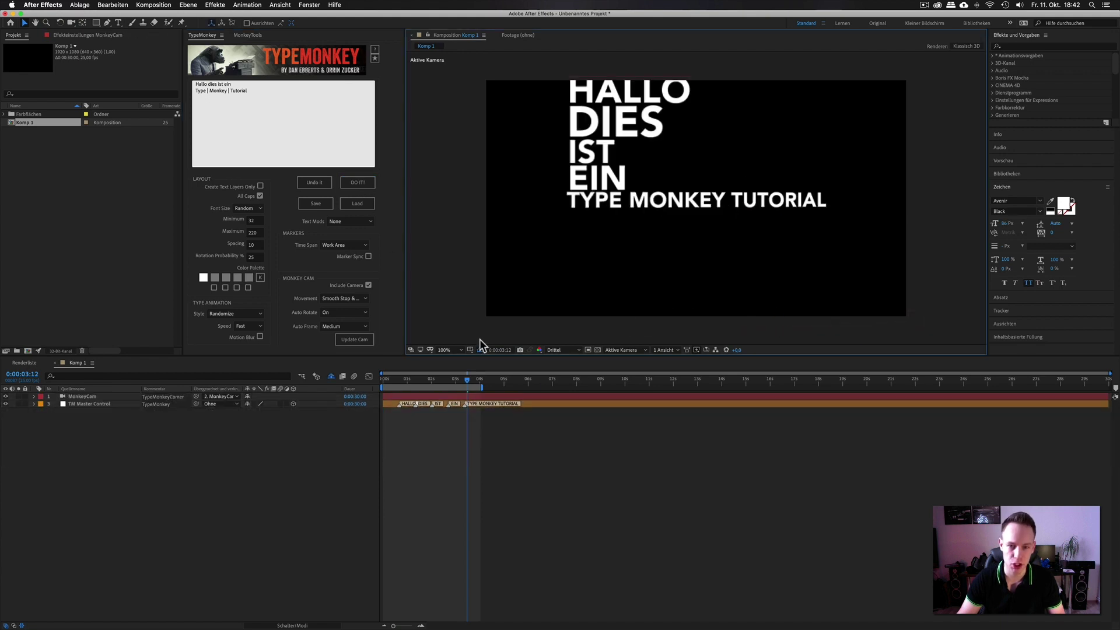
pyautogui.moveTo(466, 384); pyautogui.dragTo(383, 383)
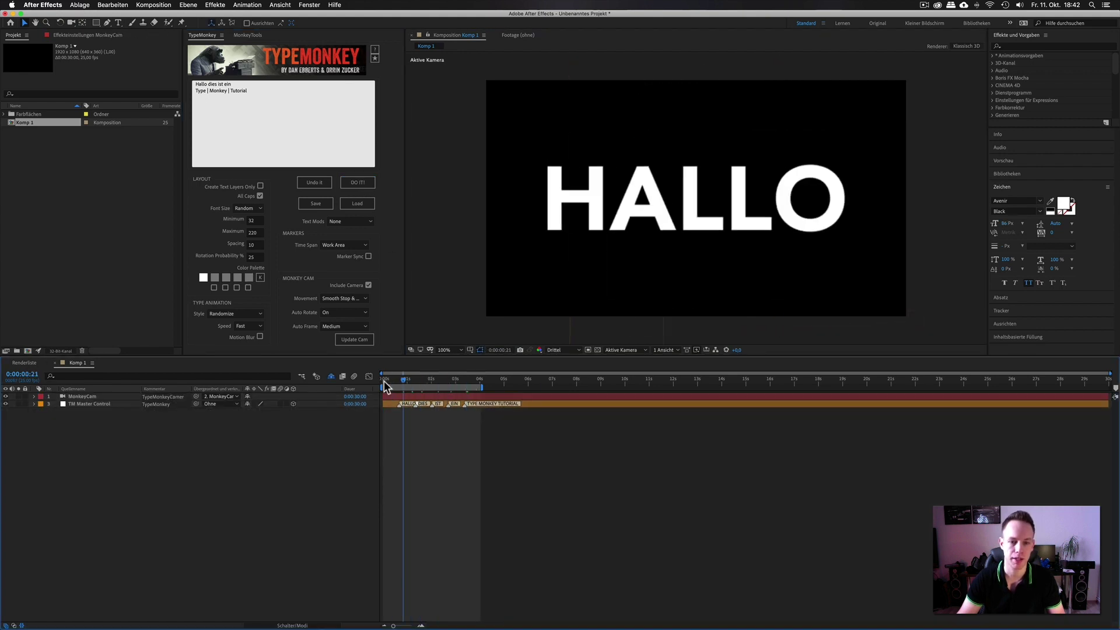
pyautogui.press('space')
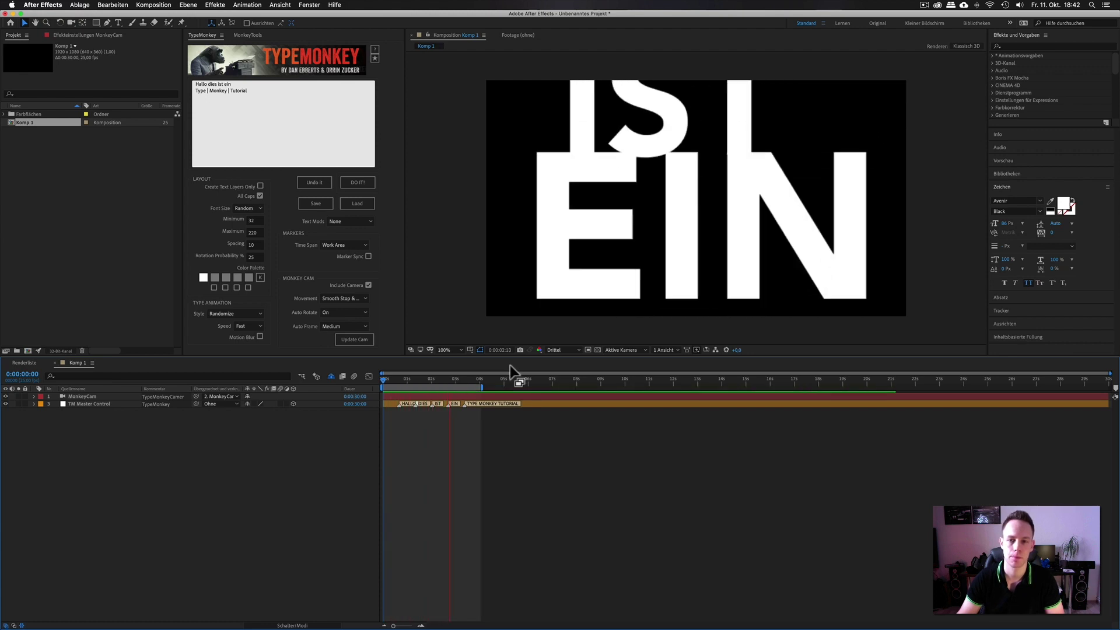
pyautogui.moveTo(435, 379); pyautogui.dragTo(470, 385)
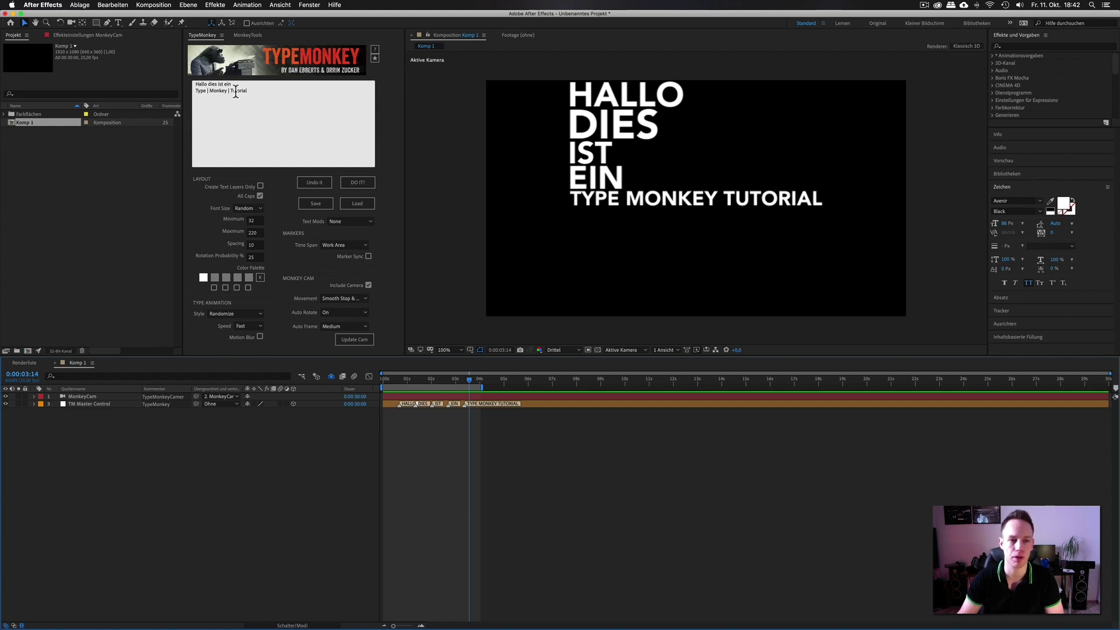
# - Undo the generated animation without saving the marker layer, then focus the Spacing field
pyautogui.click(374, 58)
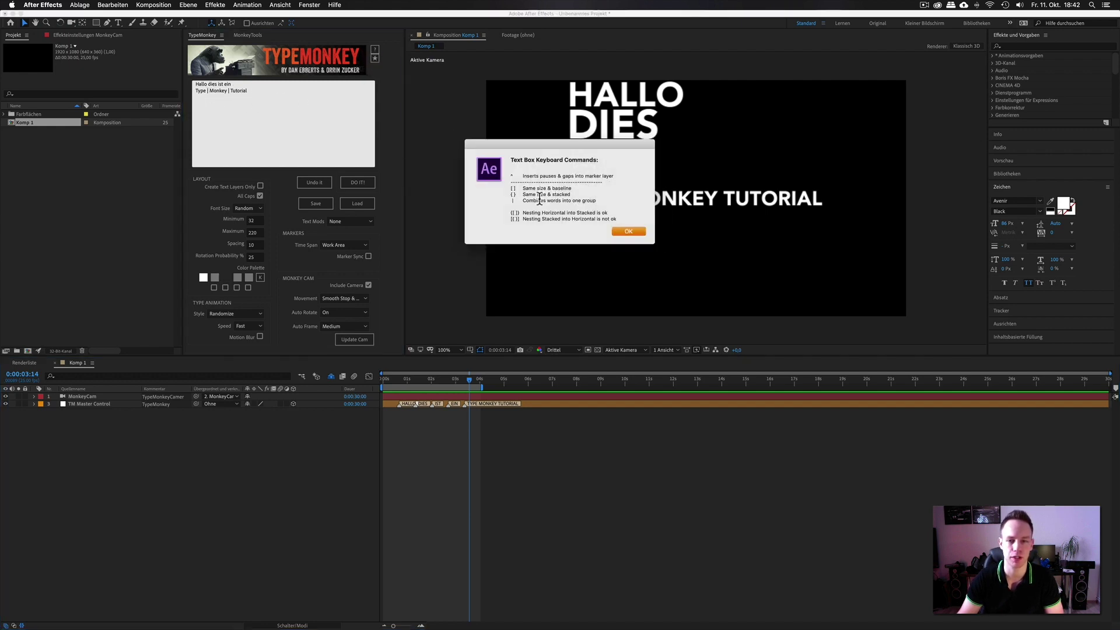
pyautogui.click(616, 205)
pyautogui.click(628, 232)
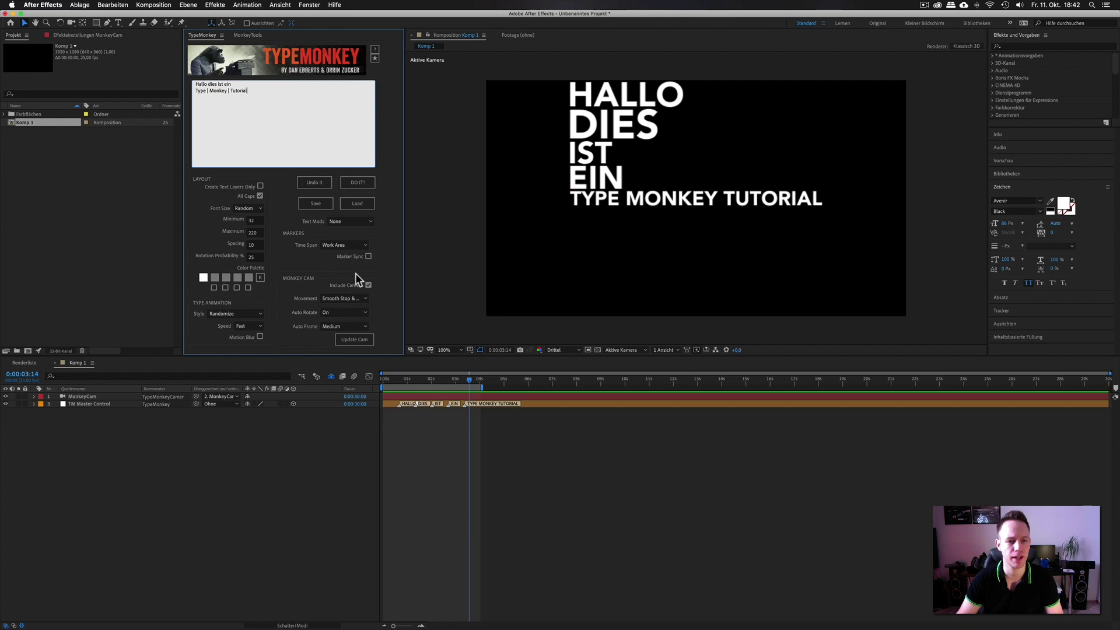
pyautogui.click(321, 182)
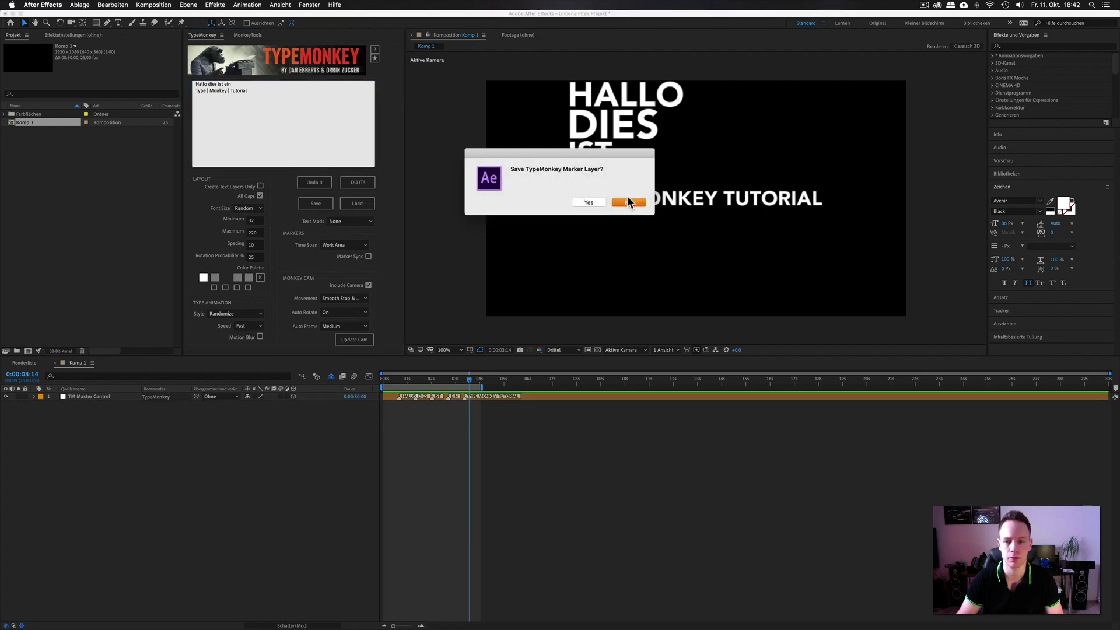
pyautogui.click(629, 202)
pyautogui.click(255, 246)
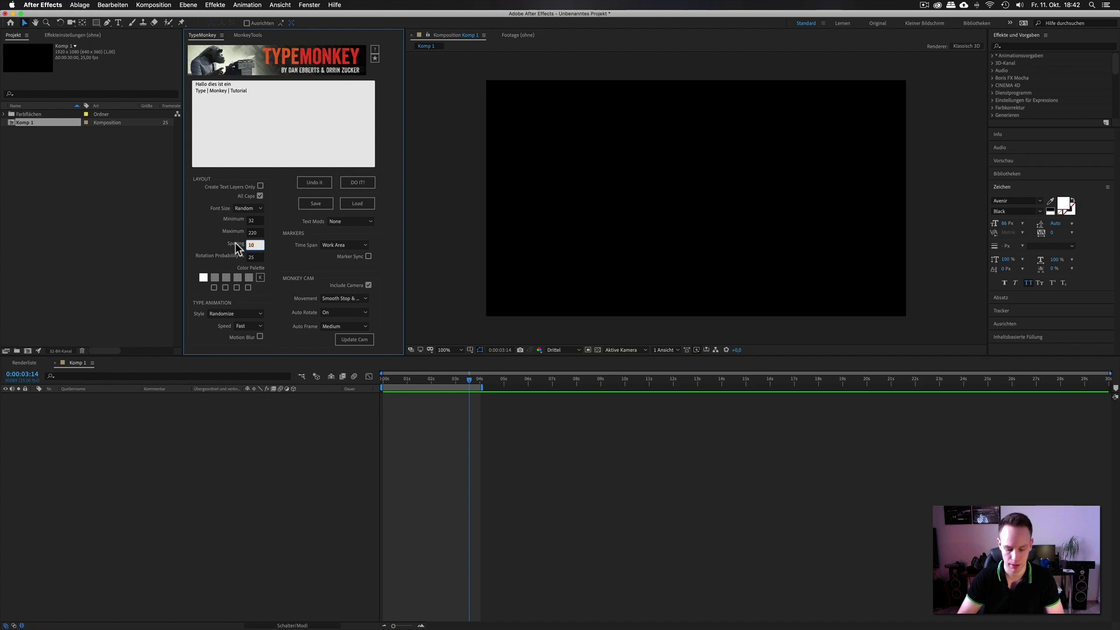
pyautogui.write('250')
# - Generate with Spacing 250, preview to 0:00:03:15, and unhide all shy generated layers
pyautogui.click(357, 182)
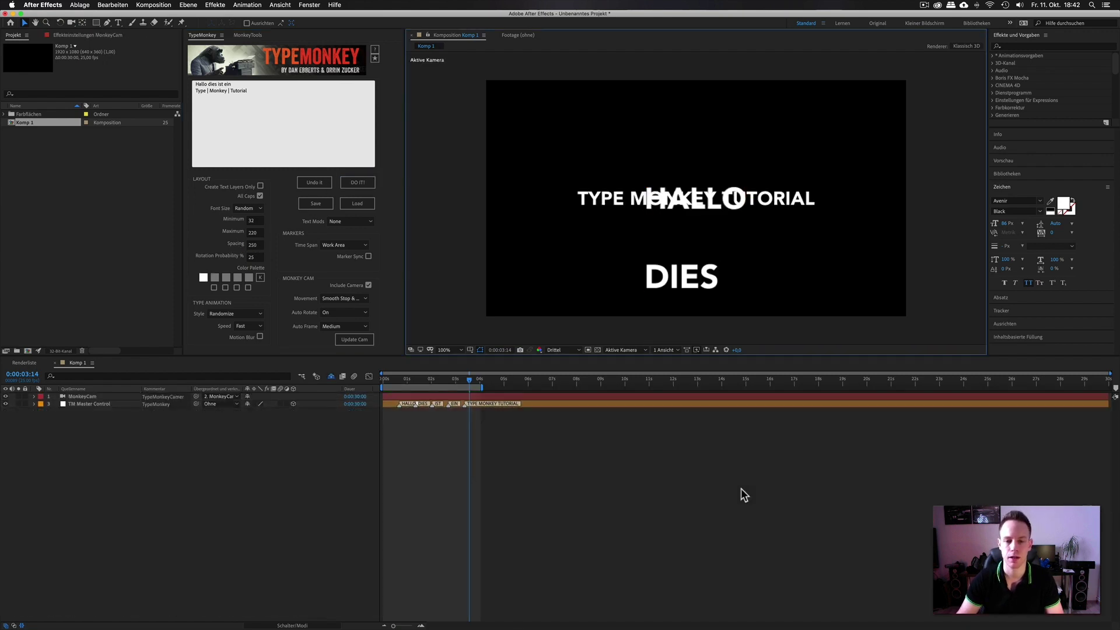
pyautogui.click(405, 381)
pyautogui.moveTo(401, 387); pyautogui.dragTo(358, 380)
pyautogui.press('space')
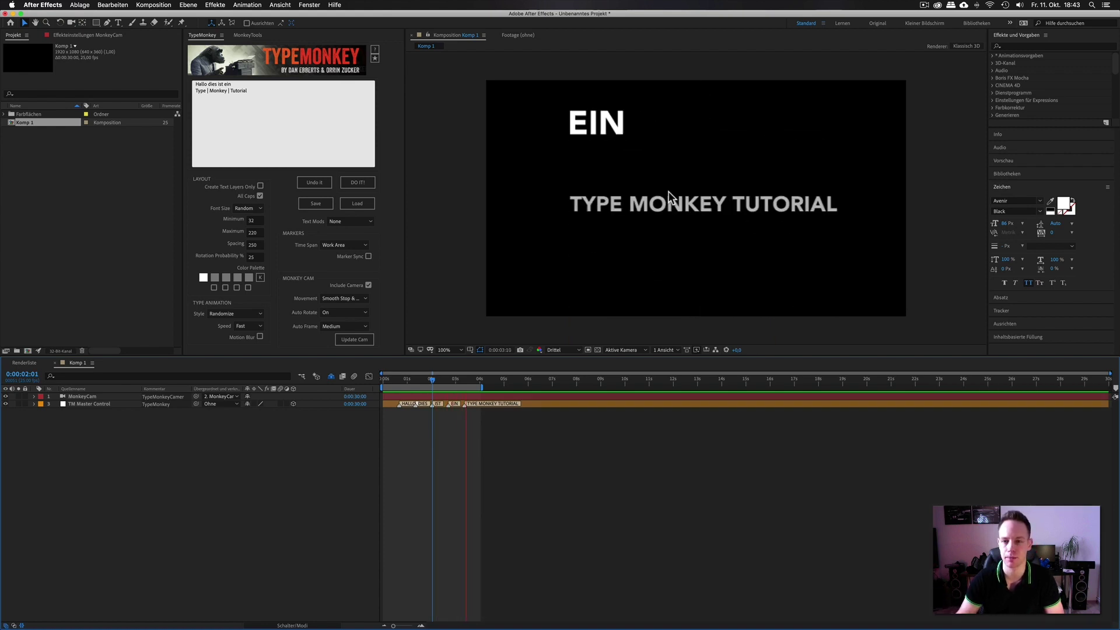
pyautogui.moveTo(433, 378); pyautogui.dragTo(470, 381)
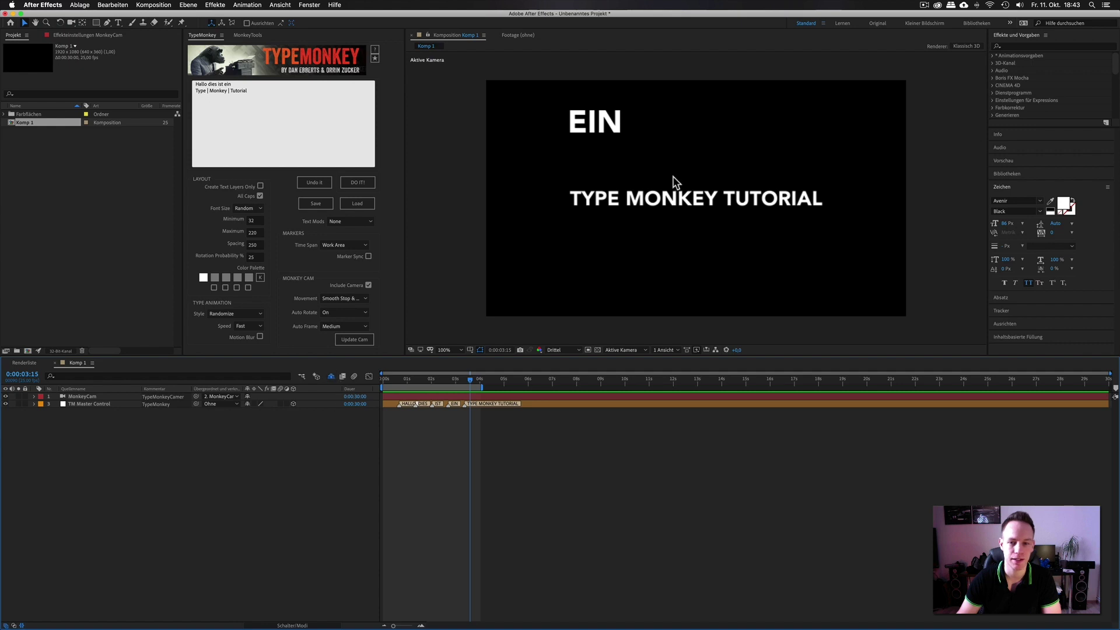
pyautogui.click(330, 377)
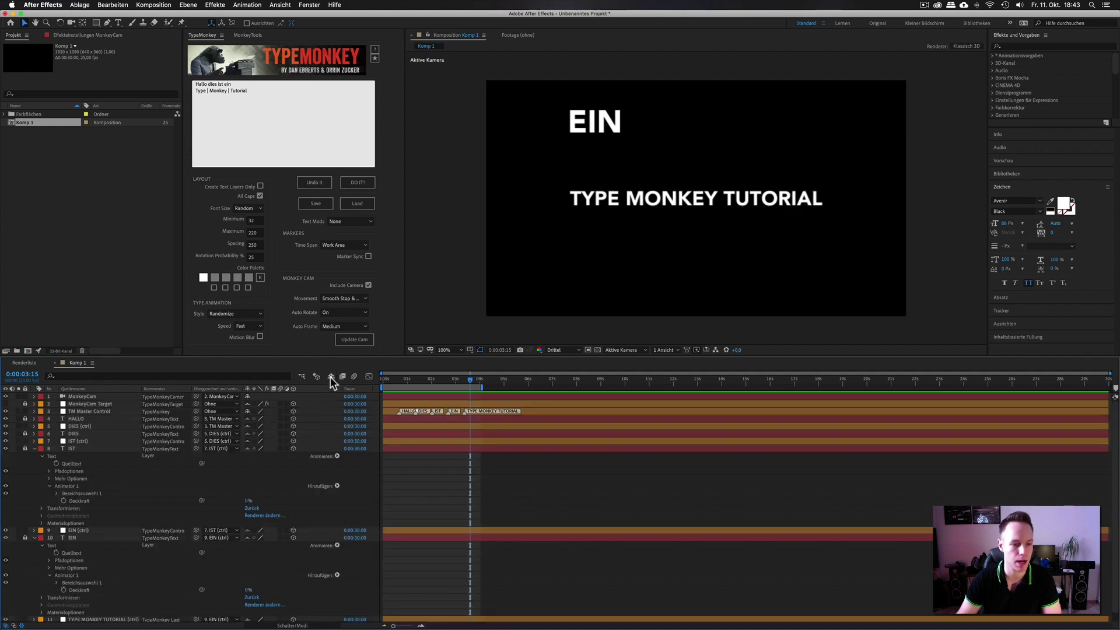
# - Collapse IST and EIN, select the TYPE MONKEY TUTORIAL (ctrl) layer, and drag along Y to push EIN out of frame
pyautogui.click(34, 448)
pyautogui.click(34, 464)
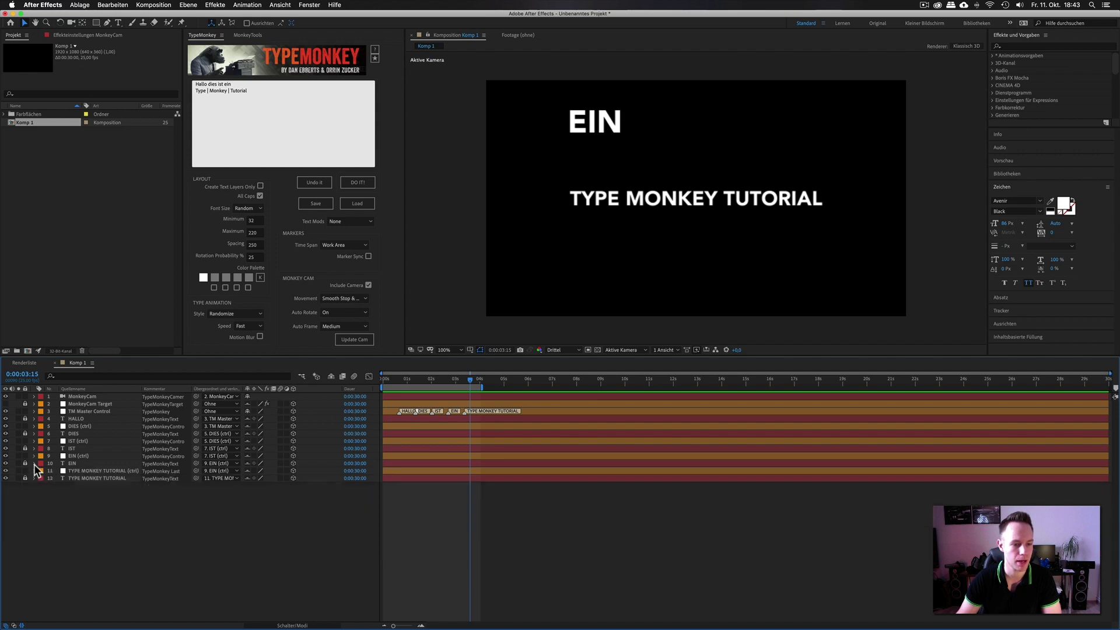
pyautogui.click(117, 471)
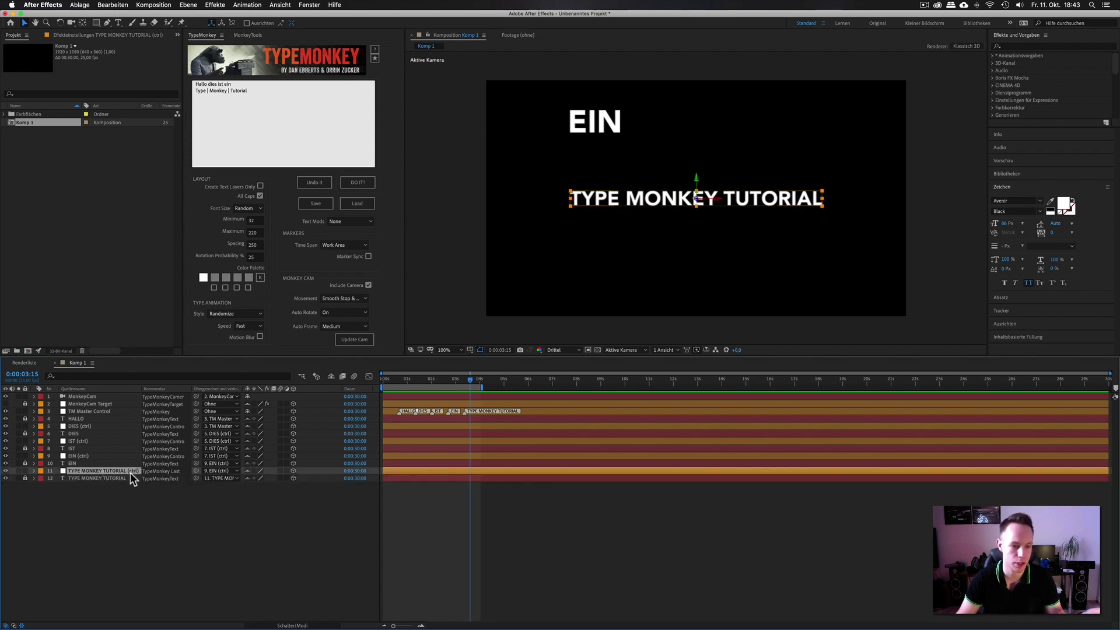
pyautogui.press('F2')
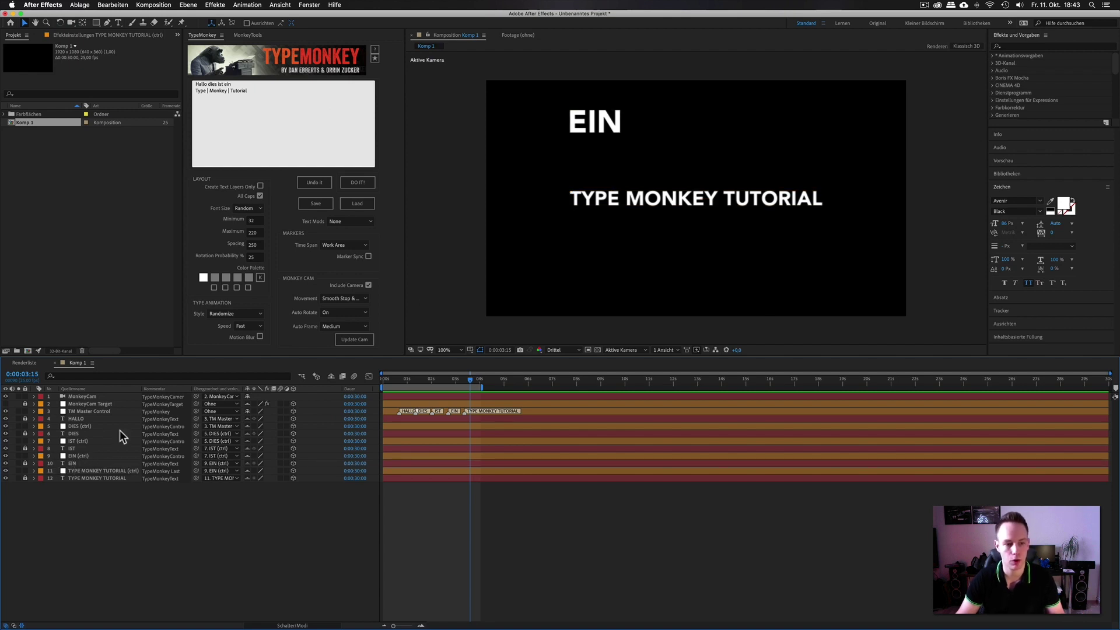
pyautogui.click(89, 474)
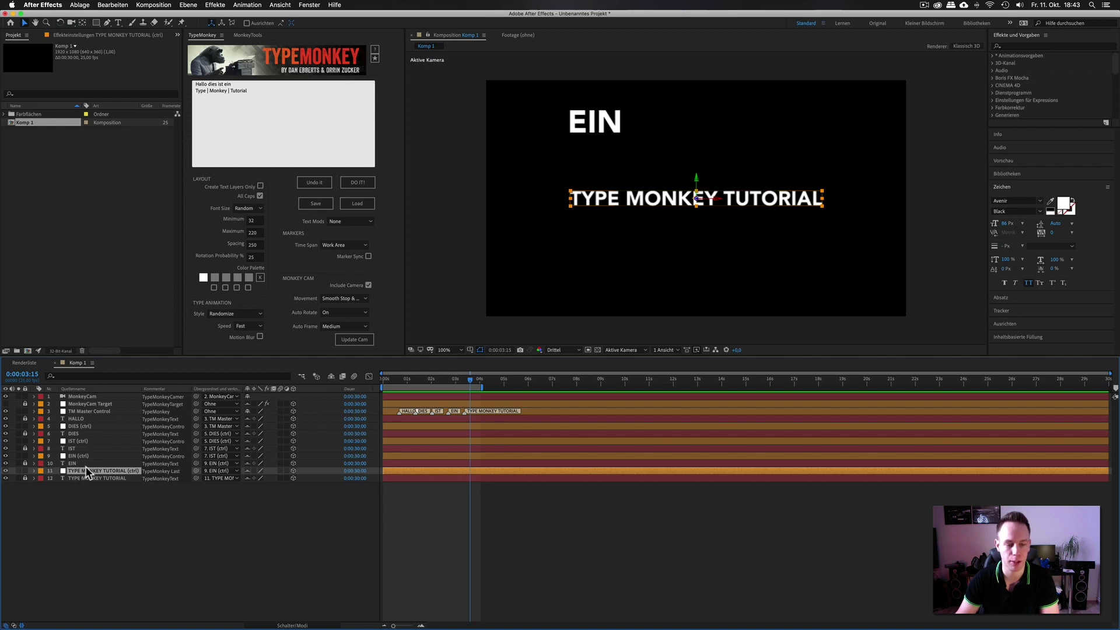
pyautogui.click(696, 191)
pyautogui.moveTo(696, 194)
pyautogui.mouseDown()
pyautogui.moveTo(695, 245)
pyautogui.moveTo(702, 216)
pyautogui.moveTo(702, 238)
pyautogui.mouseUp()
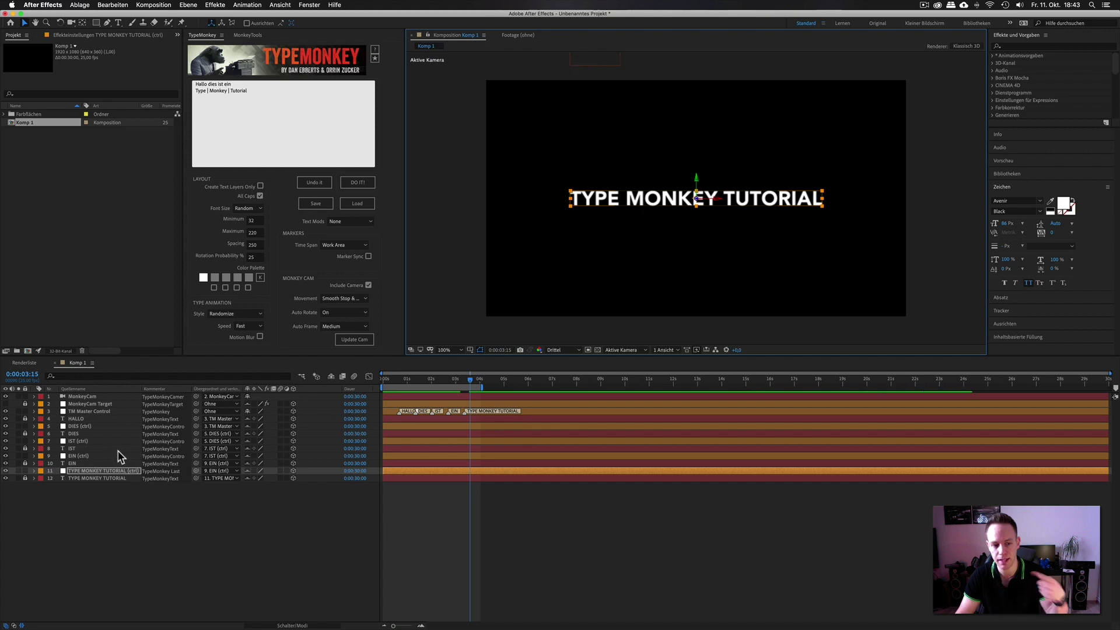
# - Widen the parent column, adjust the EIN layer, and scrub back to 0:00:03:00 where EIN fills the frame
pyautogui.moveTo(241, 387); pyautogui.dragTo(272, 387)
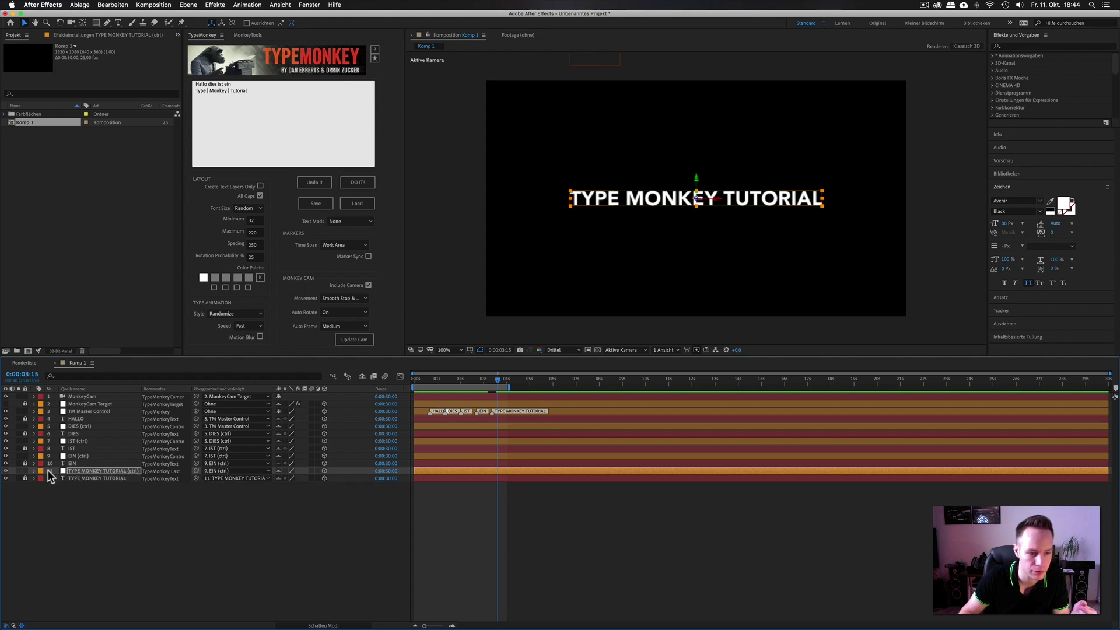
pyautogui.moveTo(77, 470); pyautogui.dragTo(73, 463)
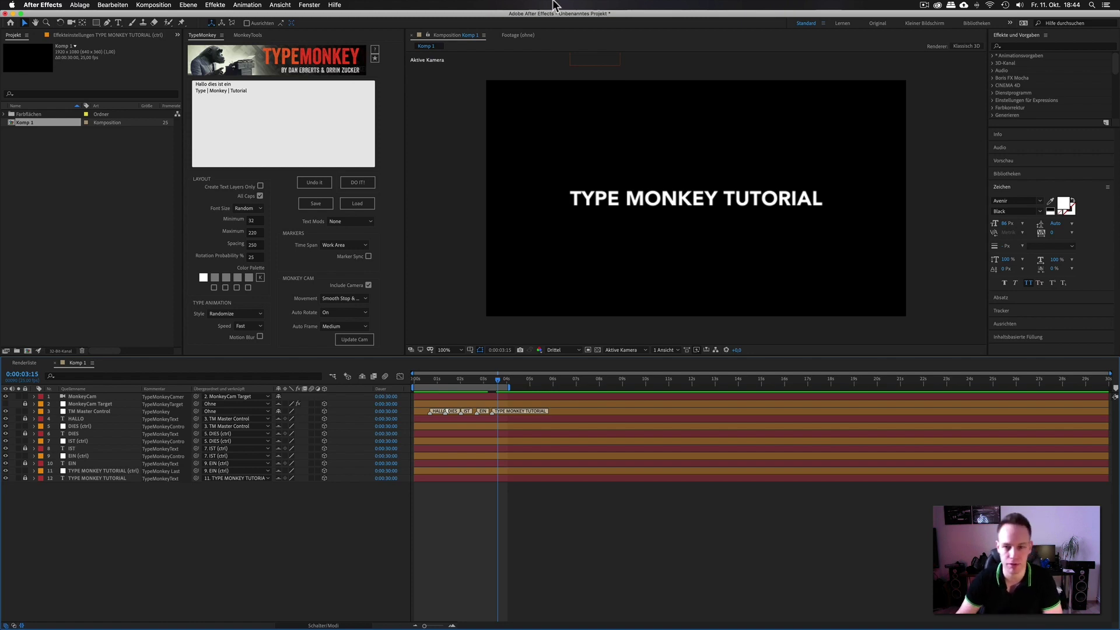
pyautogui.moveTo(474, 380)
pyautogui.mouseDown()
pyautogui.moveTo(459, 382)
pyautogui.moveTo(502, 385)
pyautogui.mouseUp()
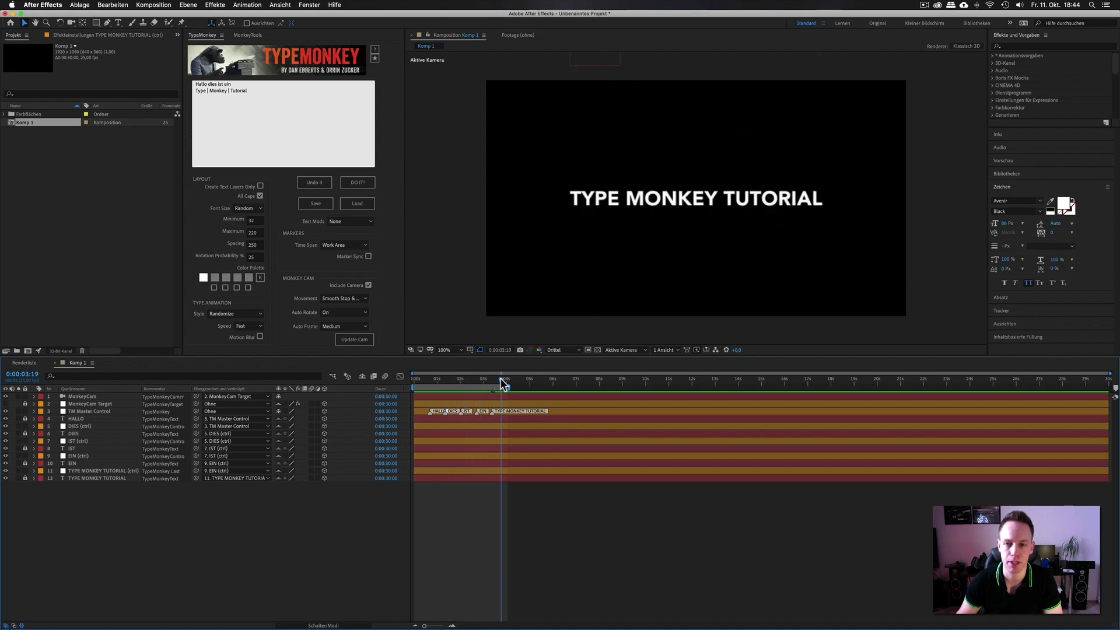
pyautogui.moveTo(501, 382); pyautogui.dragTo(484, 383)
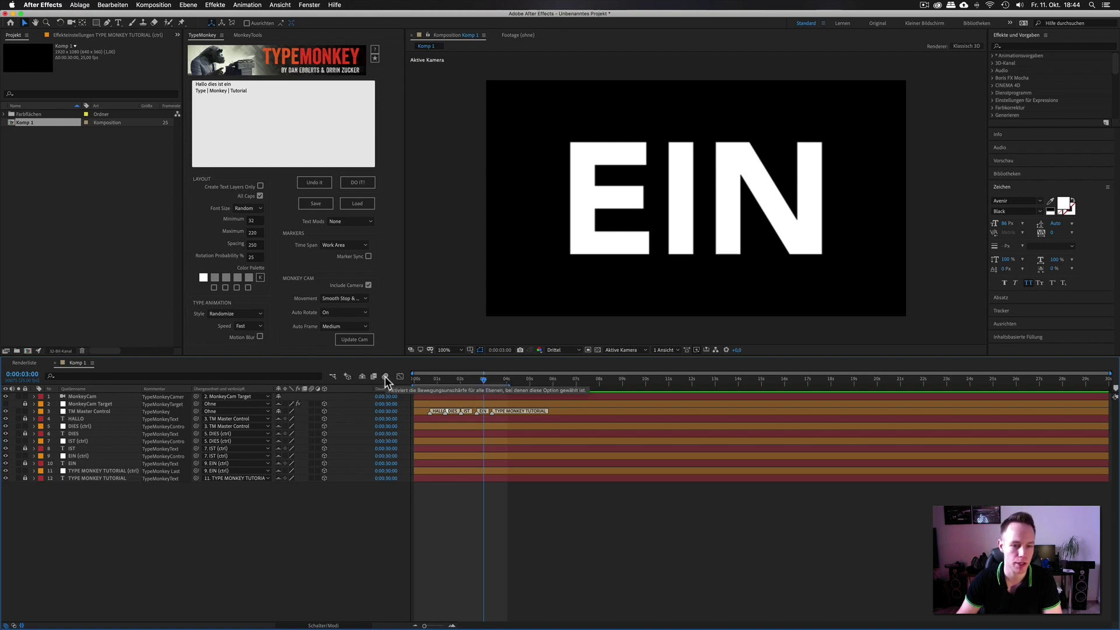
# - Discard the old TypeMonkey build without saving its marker layer, enable Motion Blur, and regenerate it
pyautogui.click(363, 182)
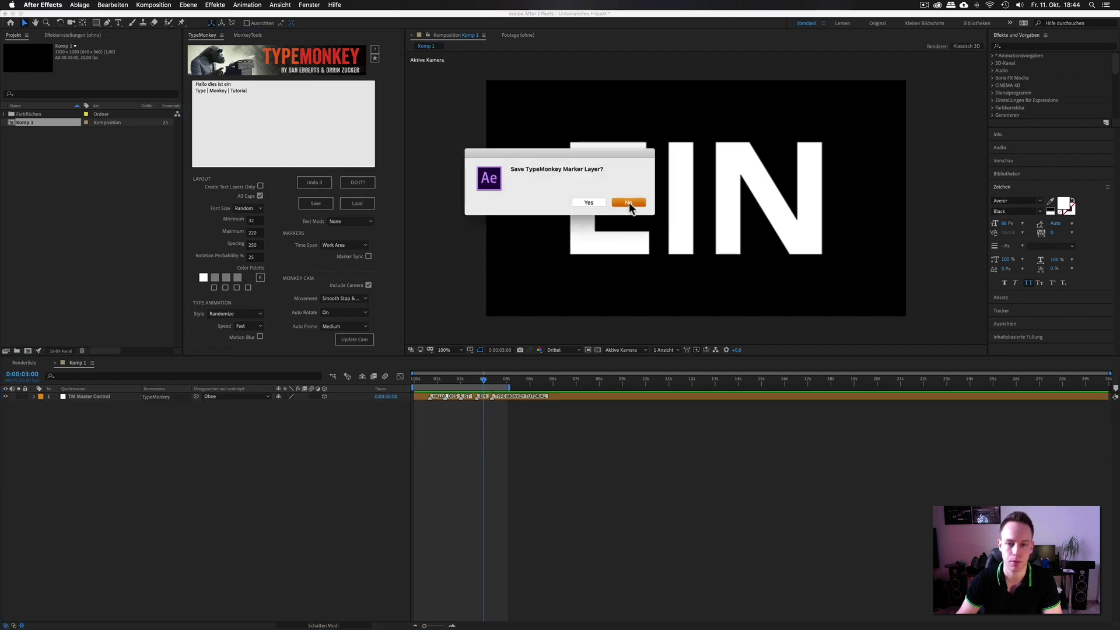
pyautogui.click(629, 204)
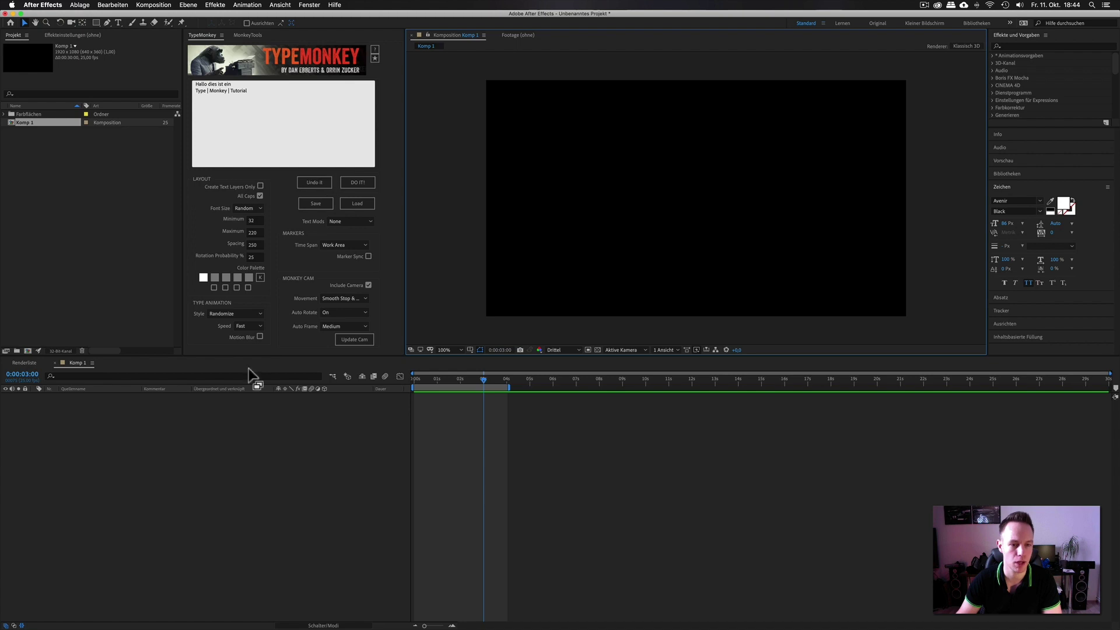
pyautogui.click(260, 337)
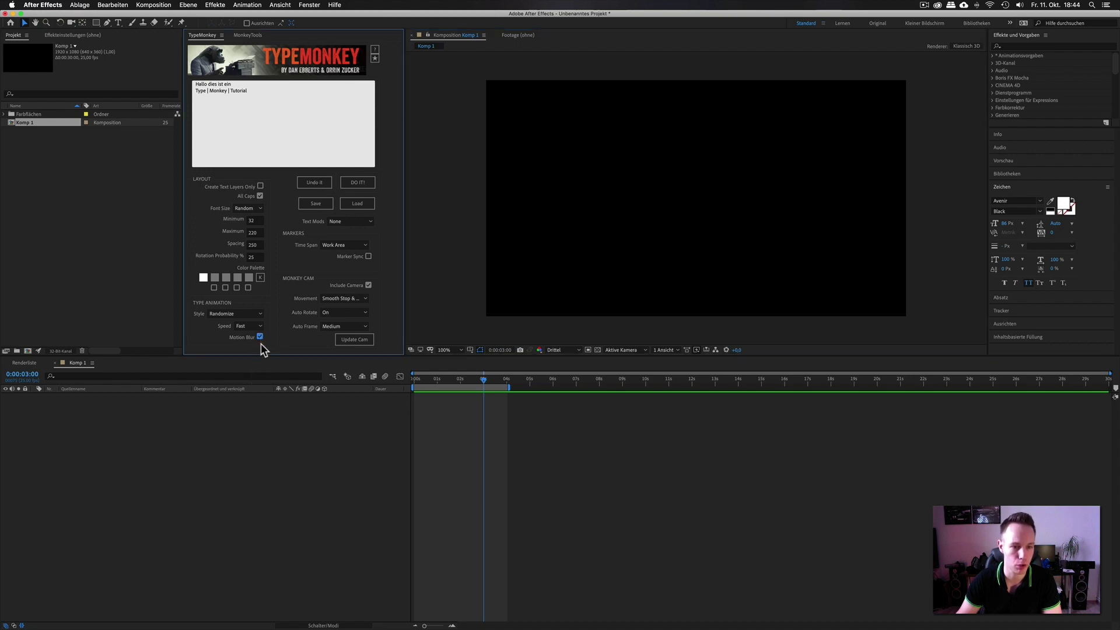
pyautogui.click(359, 182)
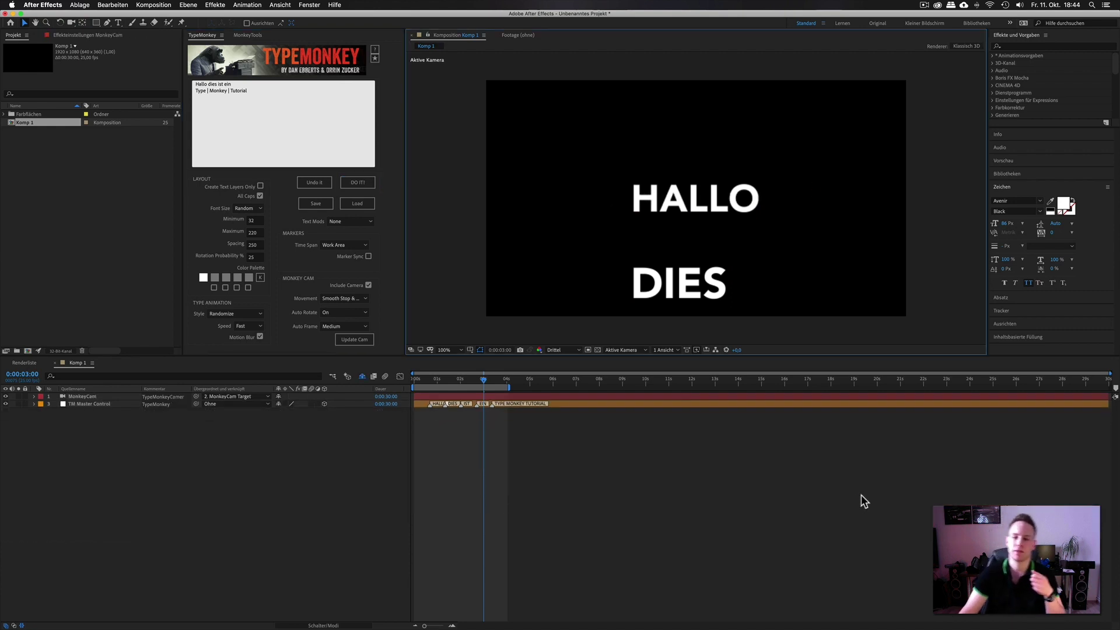
# - Turn on the composition Motion Blur switch and scrub to IST at 0:00:02:10, then pick a palette slot
pyautogui.moveTo(458, 383); pyautogui.dragTo(442, 382)
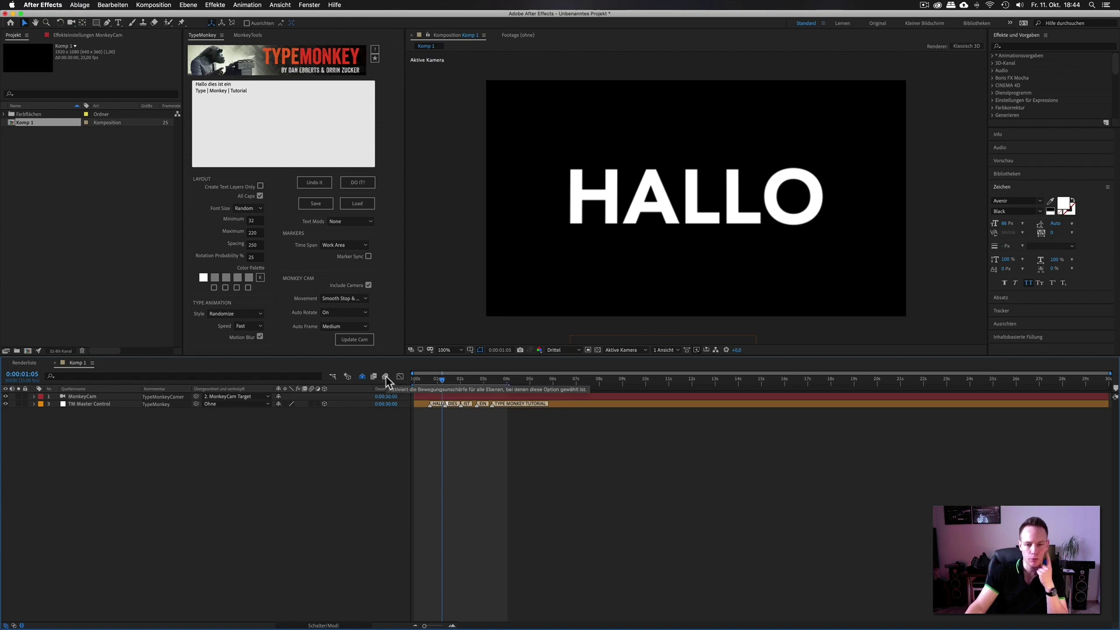
pyautogui.click(386, 377)
pyautogui.click(447, 379)
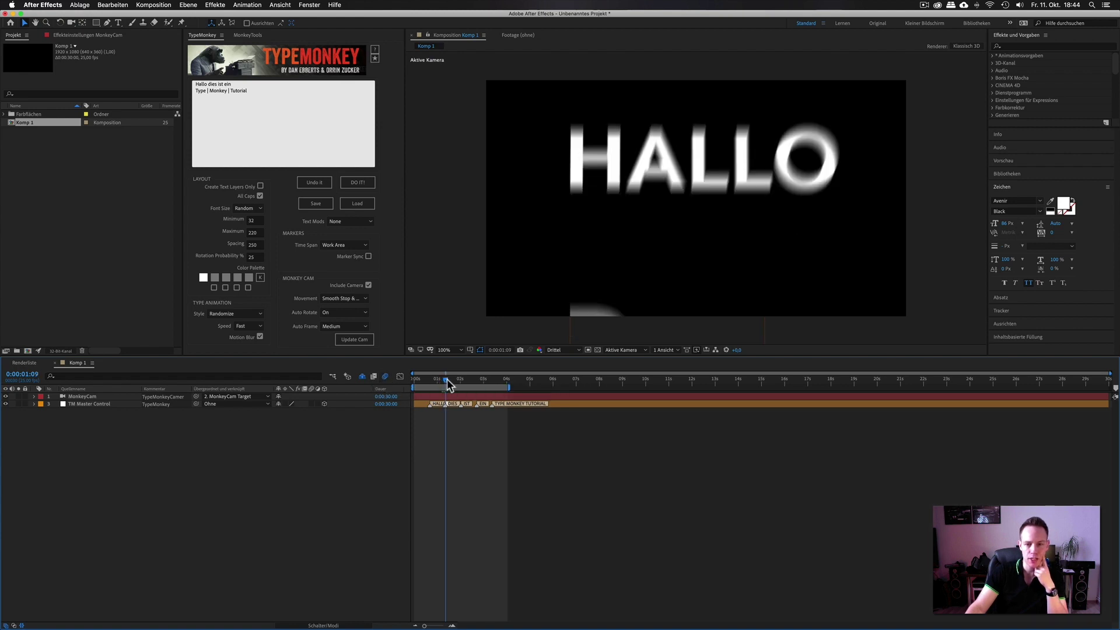
pyautogui.moveTo(449, 380); pyautogui.dragTo(470, 378)
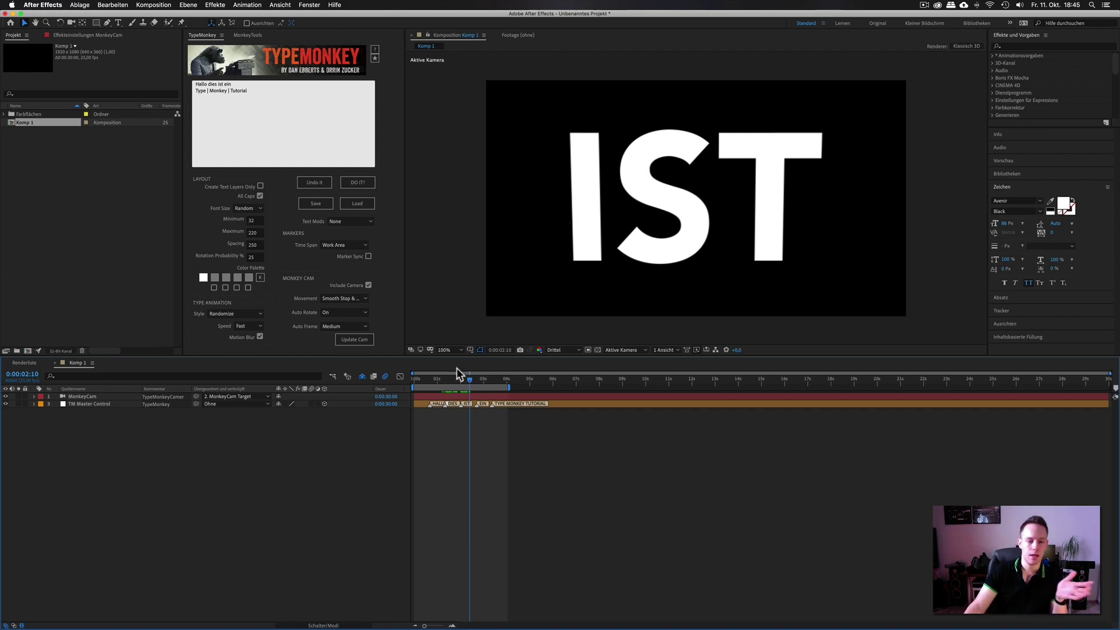
pyautogui.click(259, 277)
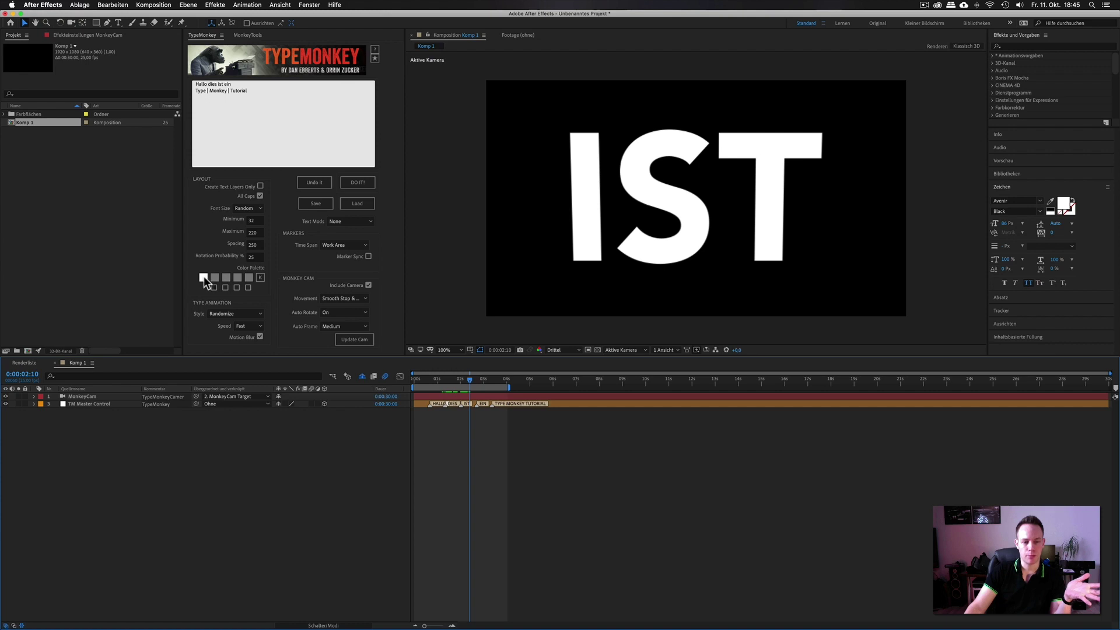
pyautogui.click(219, 276)
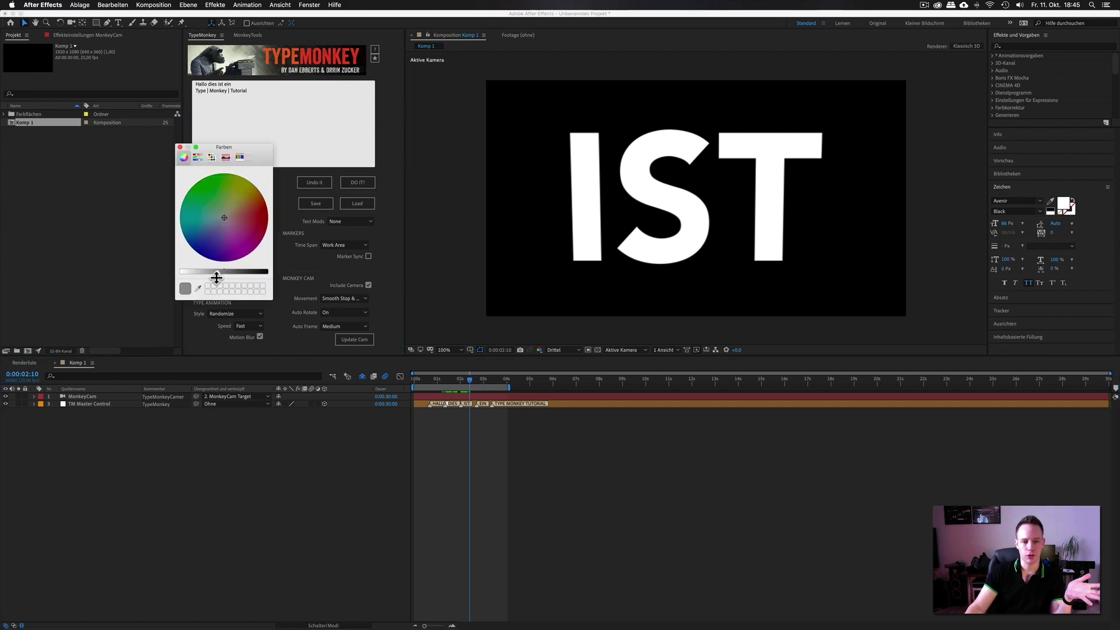
pyautogui.click(211, 156)
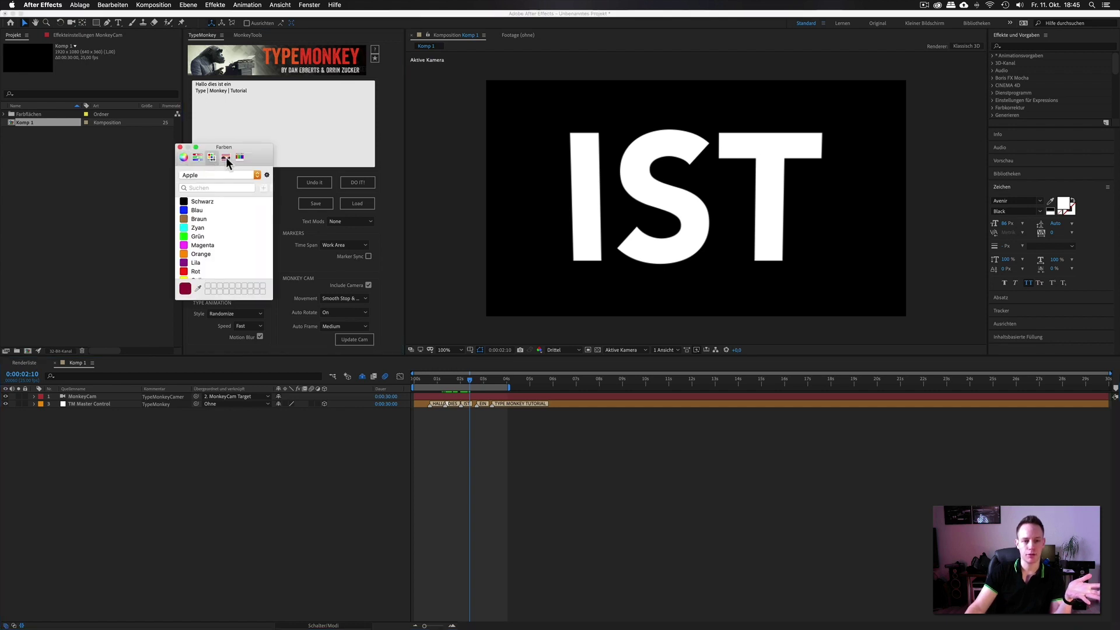
pyautogui.click(179, 147)
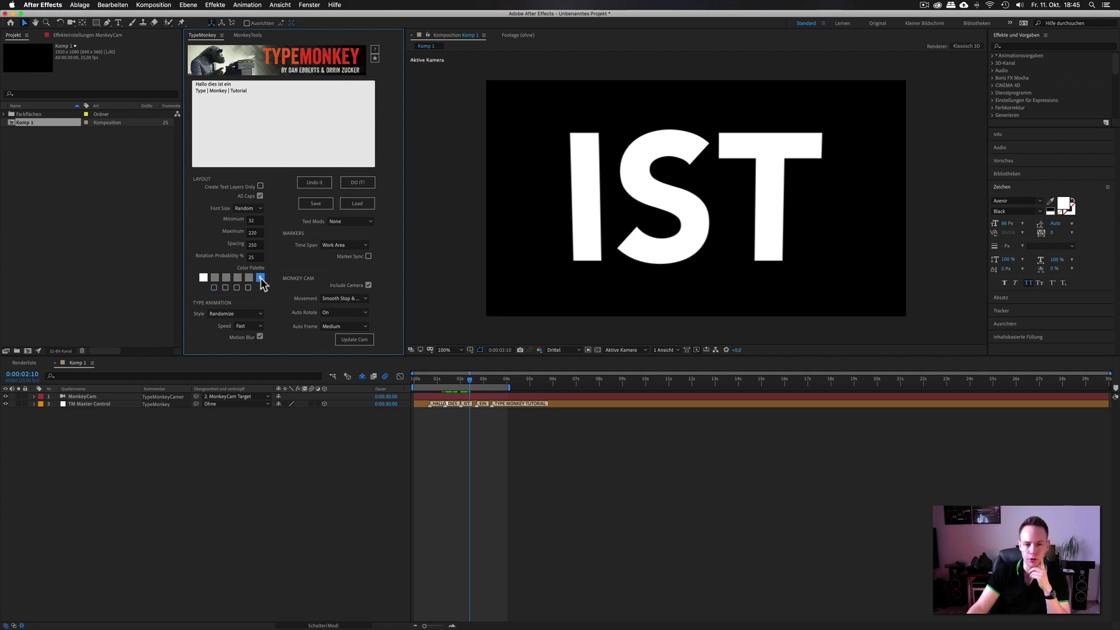
pyautogui.click(261, 278)
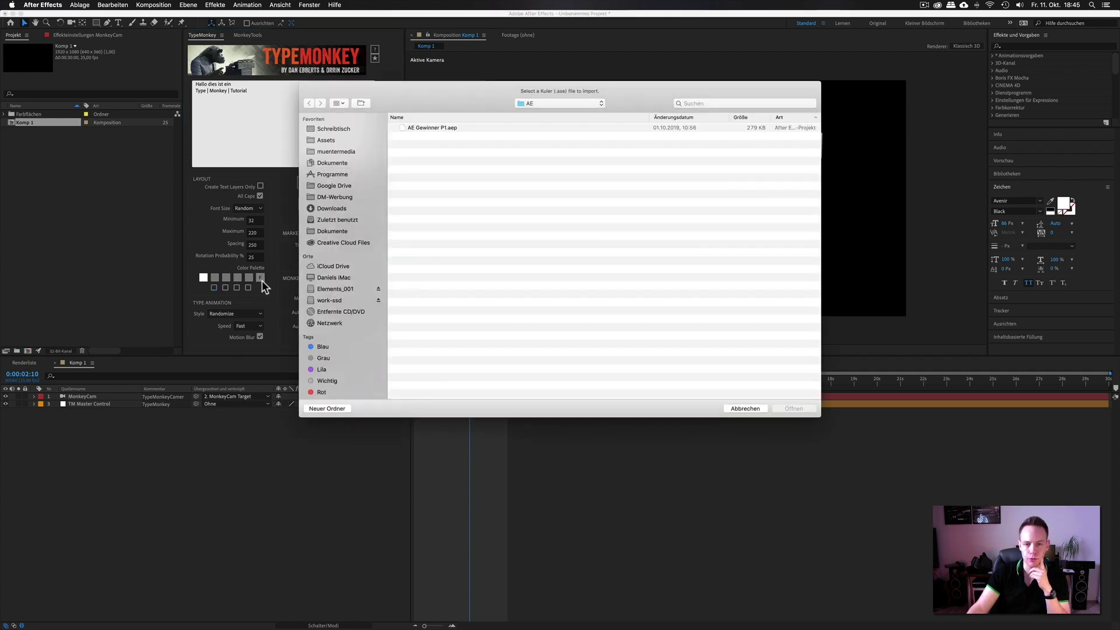
pyautogui.click(747, 409)
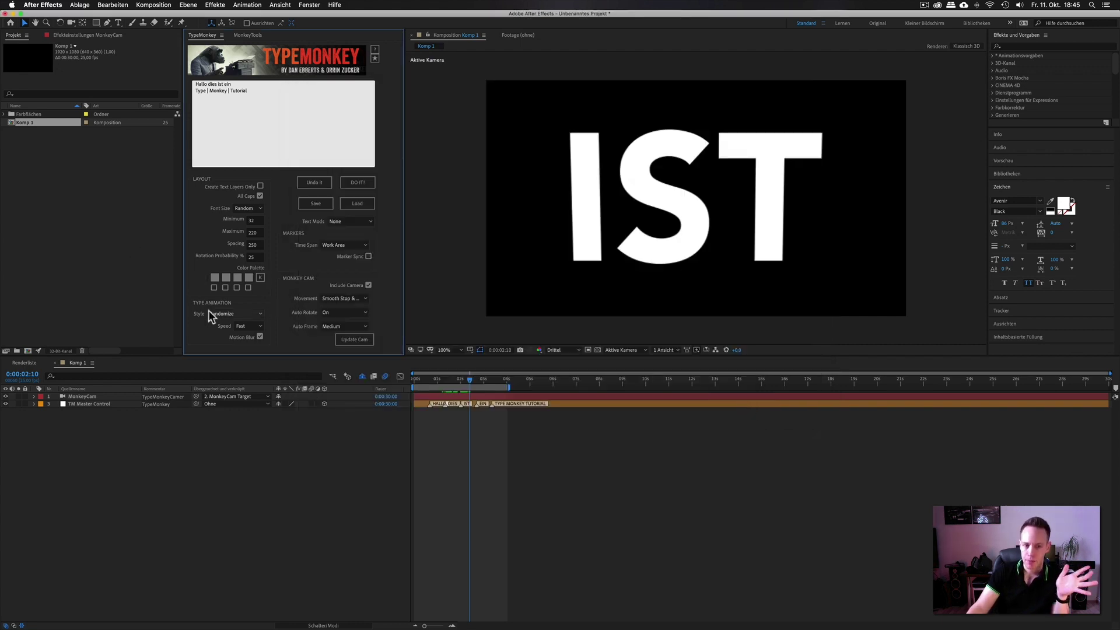
pyautogui.moveTo(450, 388); pyautogui.dragTo(429, 383)
pyautogui.click(239, 314)
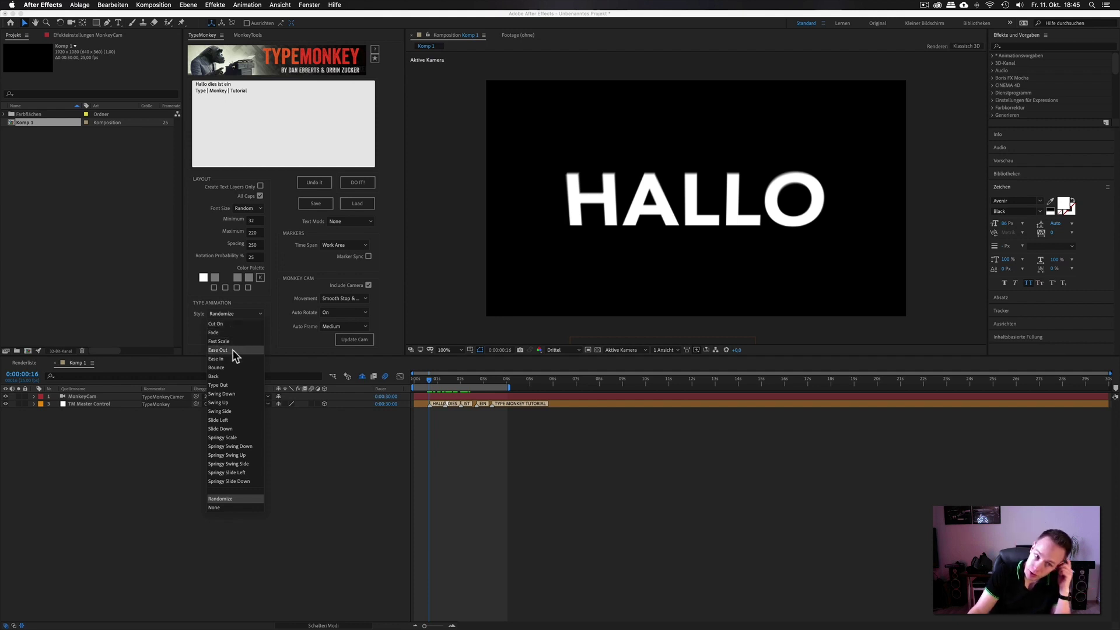
pyautogui.click(274, 311)
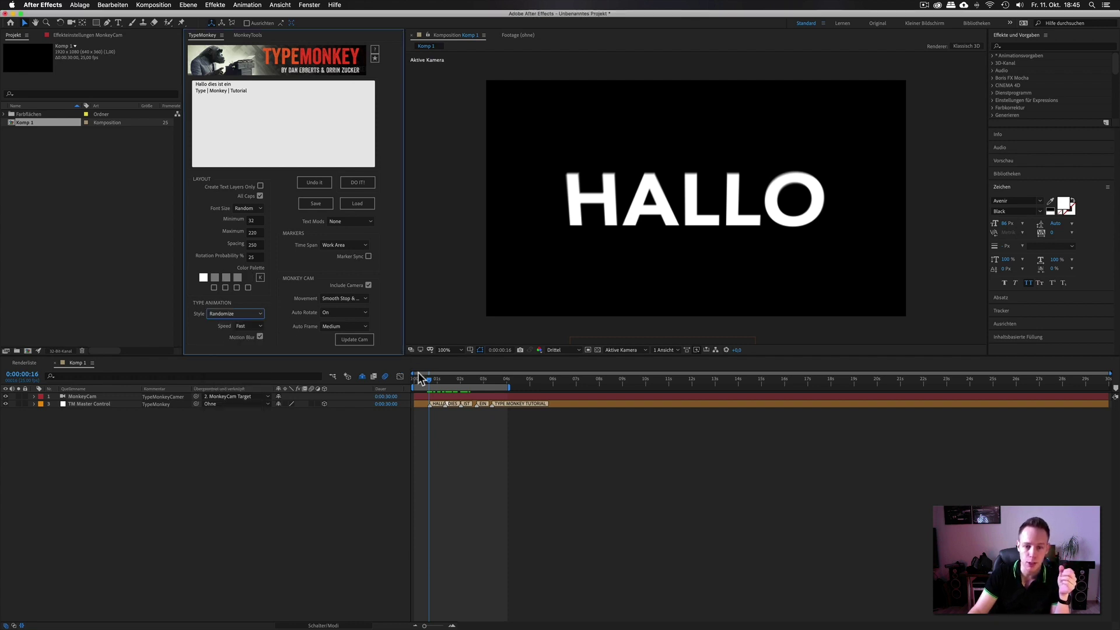
# - Keep TypeMonkey Speed at Fast, Text Mods at none, and Time Span at Work Area
pyautogui.moveTo(432, 385); pyautogui.dragTo(494, 377)
pyautogui.click(243, 325)
pyautogui.click(274, 331)
pyautogui.click(370, 223)
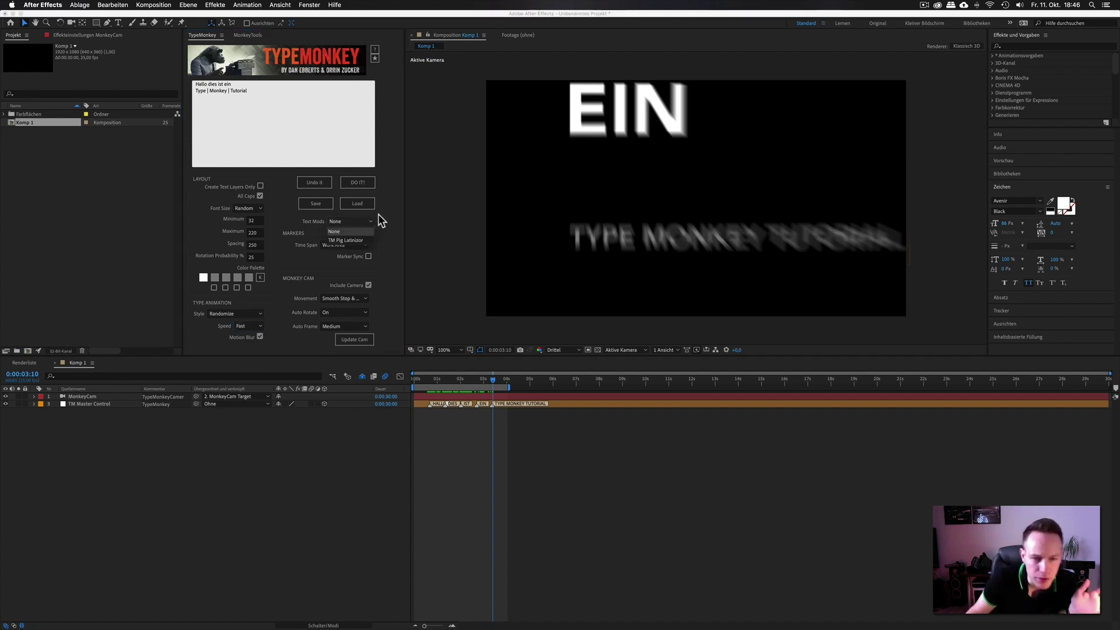
pyautogui.click(382, 212)
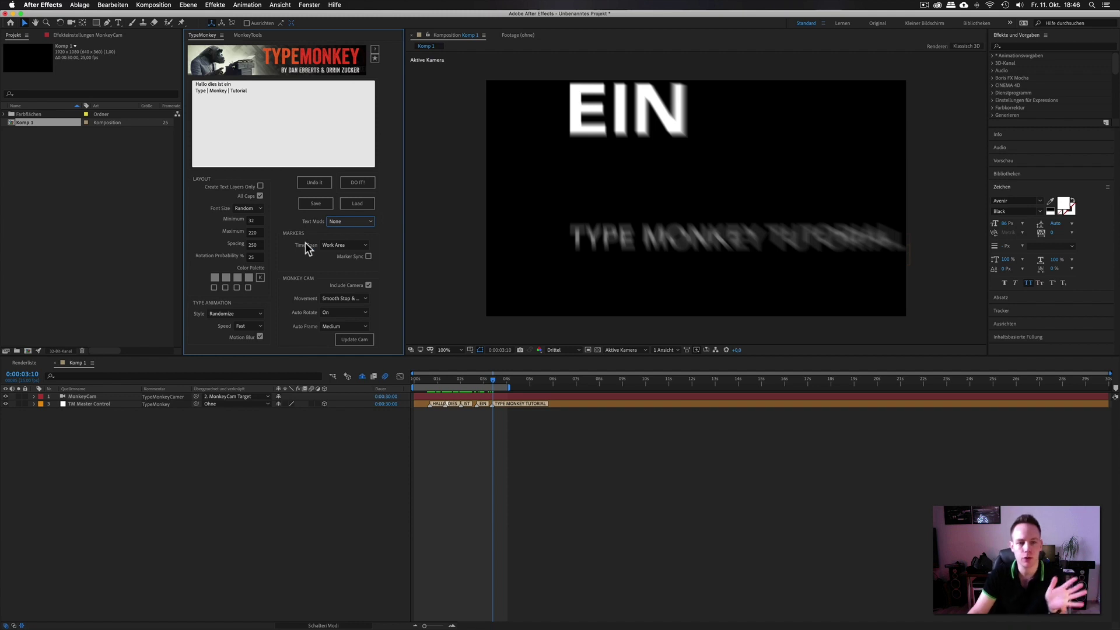
pyautogui.click(345, 244)
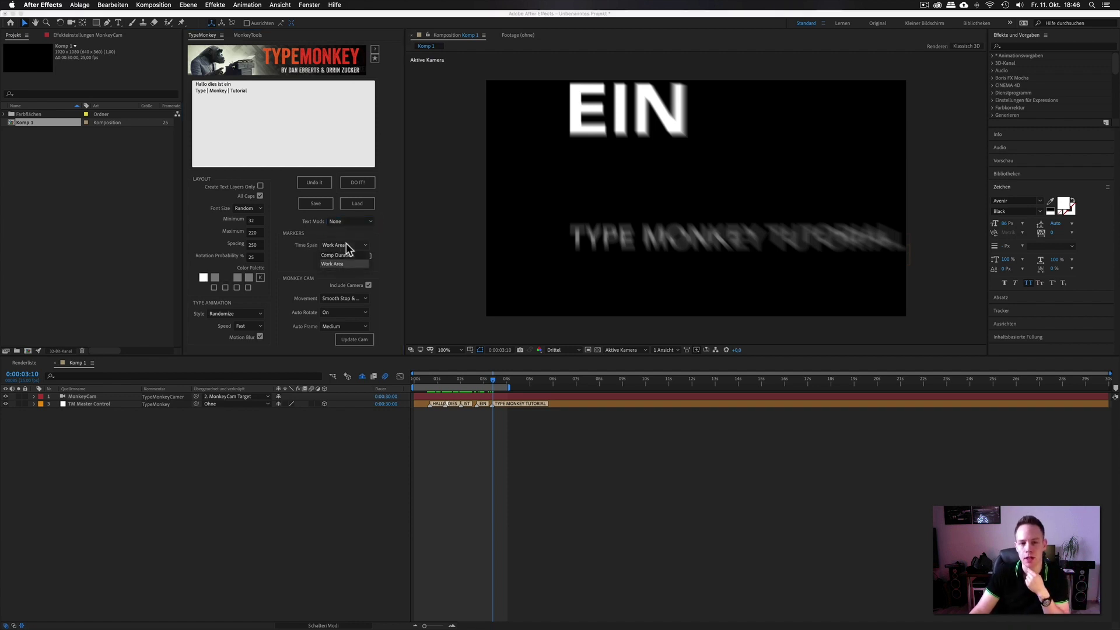
pyautogui.click(374, 230)
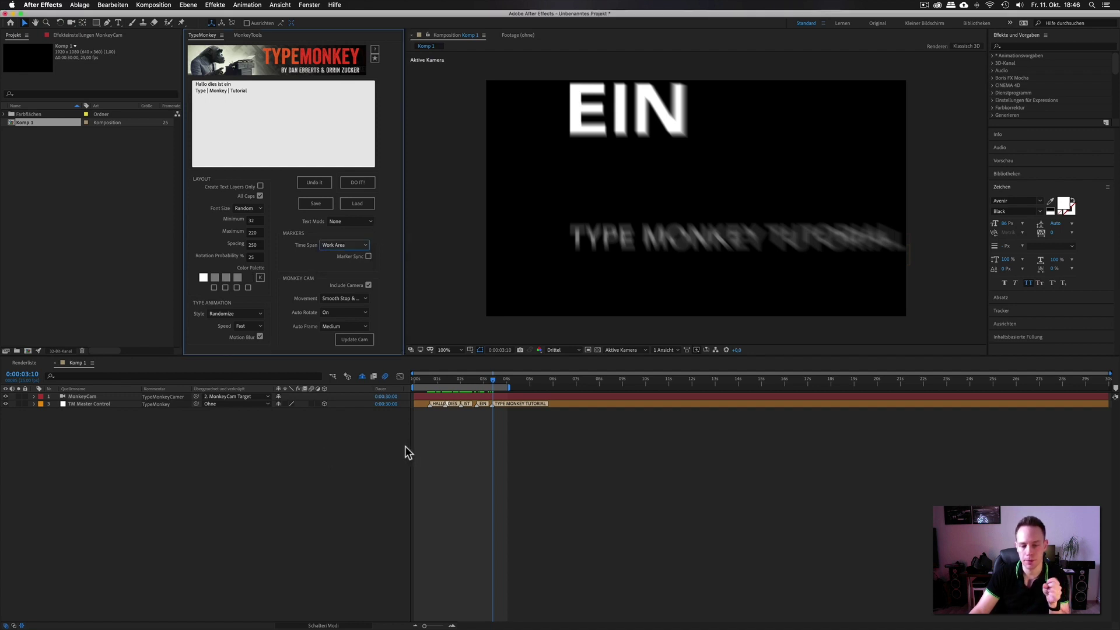
pyautogui.rightClick(128, 439)
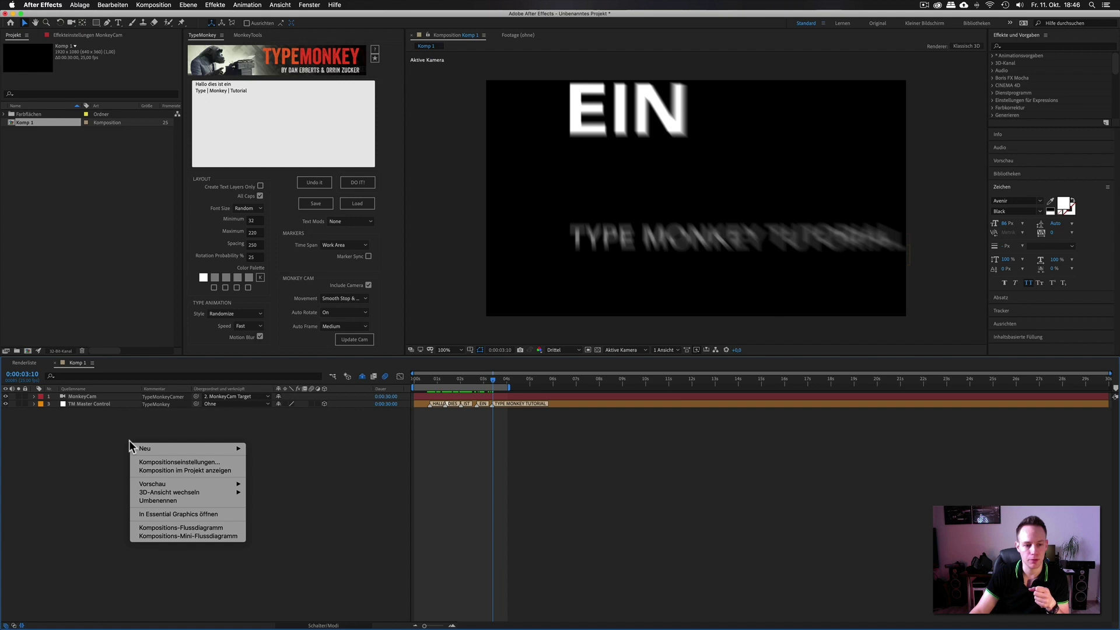
pyautogui.moveTo(157, 448)
pyautogui.click(303, 493)
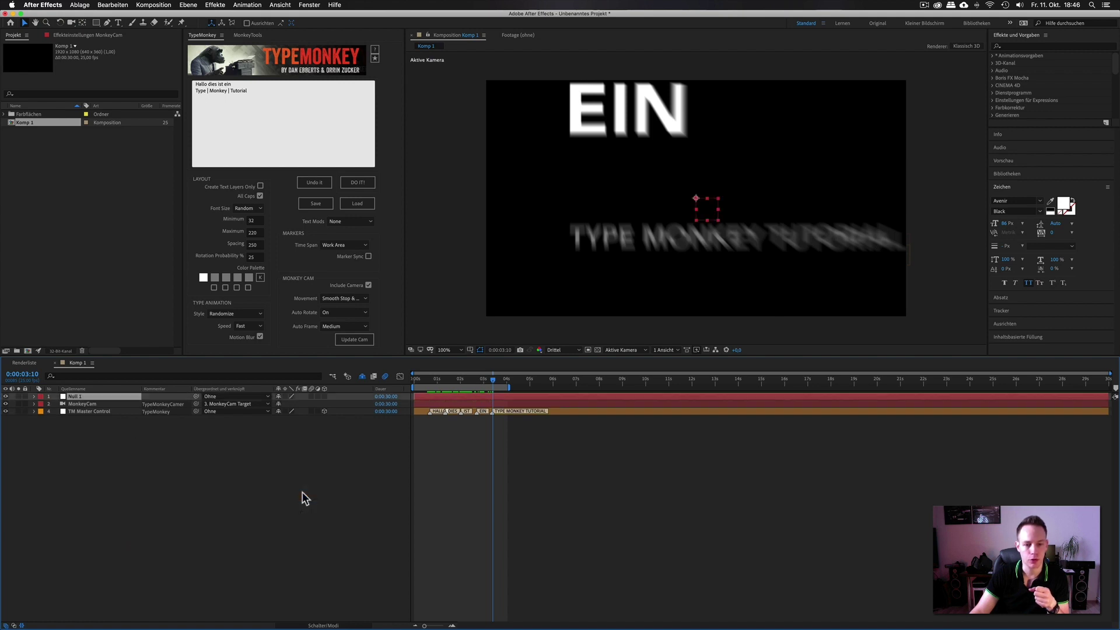
pyautogui.click(269, 458)
pyautogui.click(93, 396)
pyautogui.moveTo(496, 379); pyautogui.dragTo(538, 379)
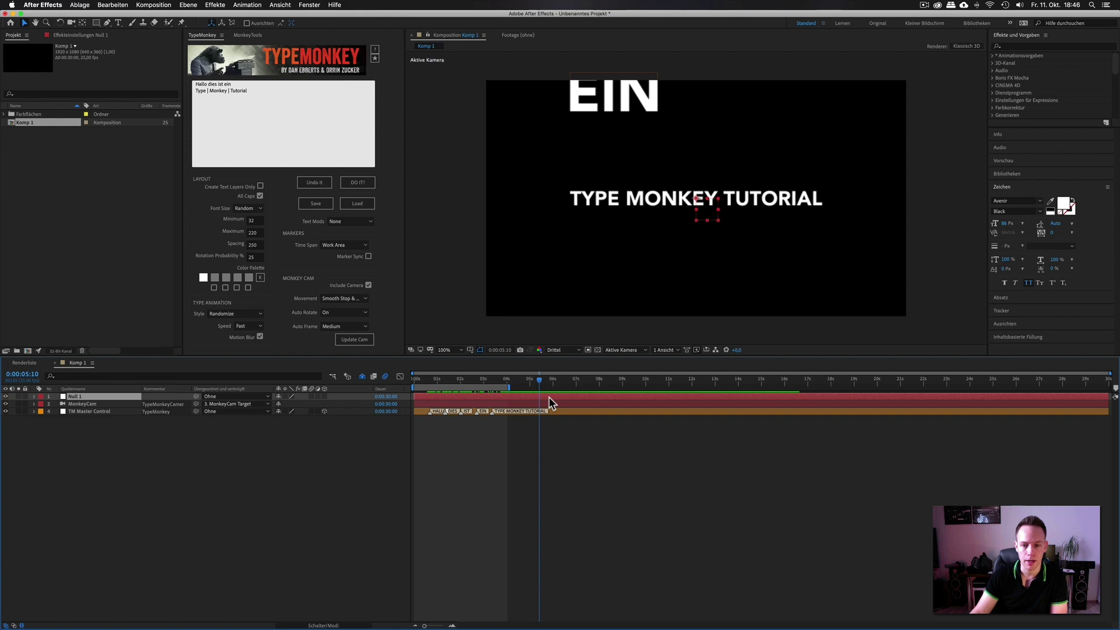
pyautogui.click(192, 6)
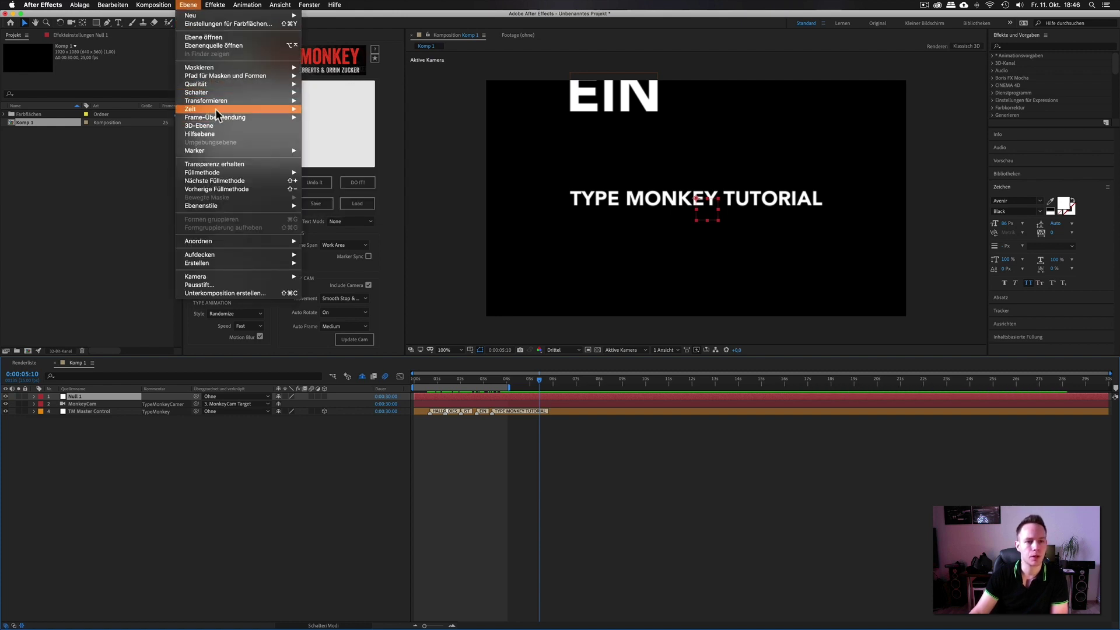
pyautogui.moveTo(217, 76)
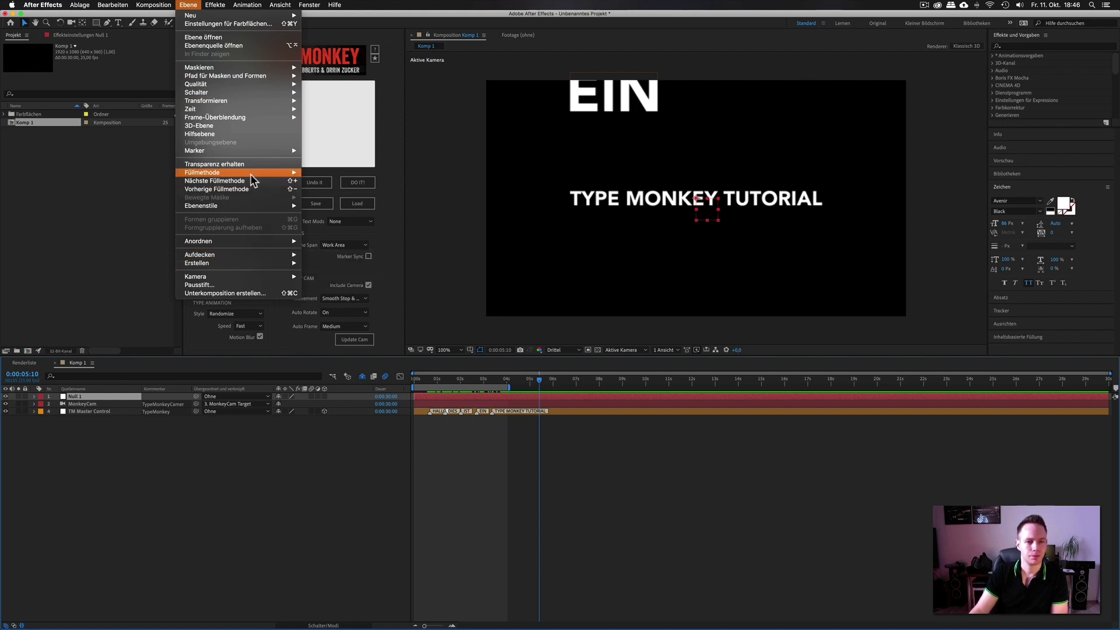
pyautogui.moveTo(250, 174)
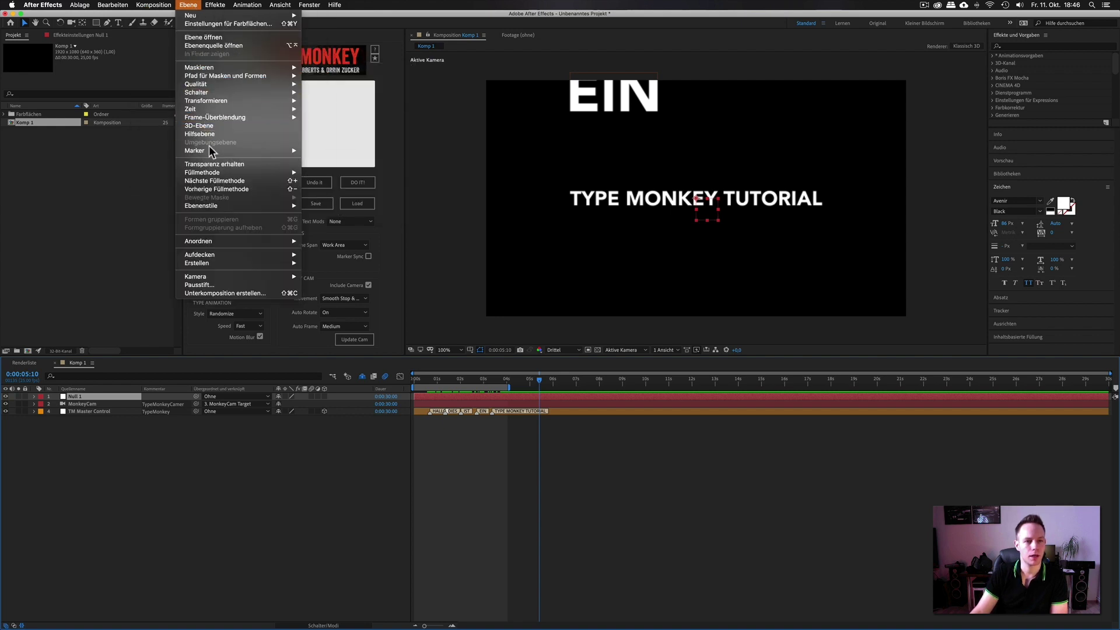
pyautogui.moveTo(278, 152)
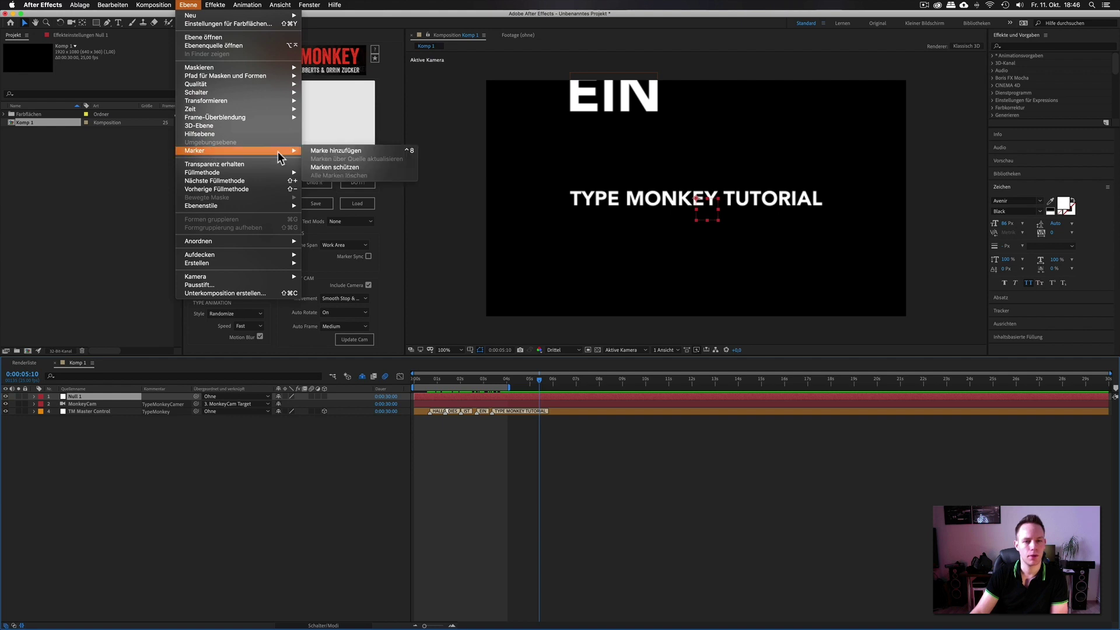
pyautogui.click(320, 150)
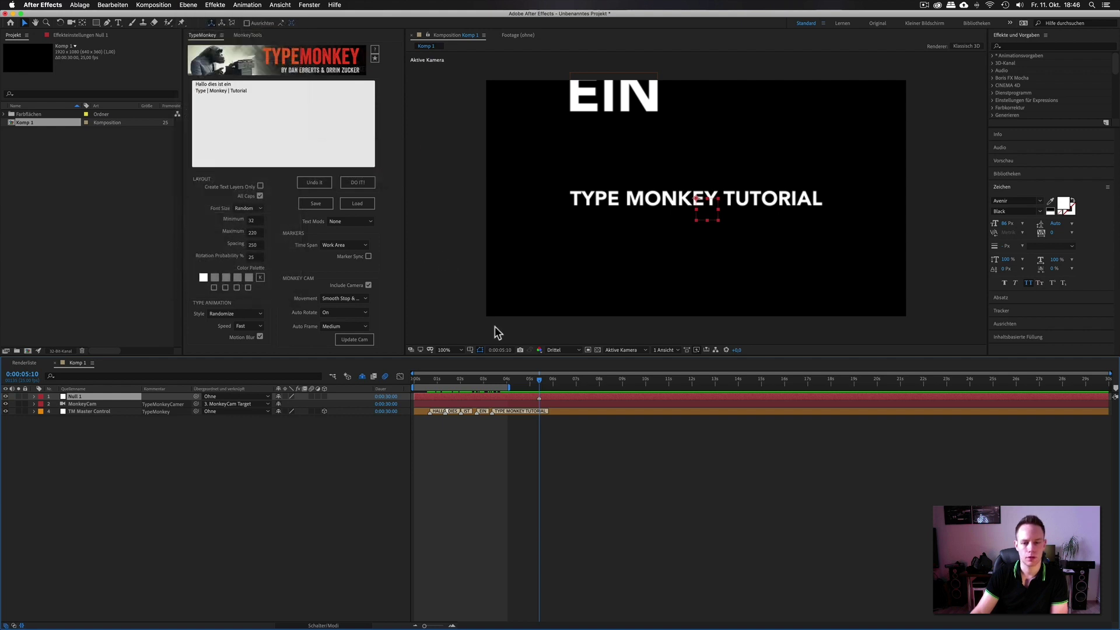
pyautogui.click(548, 395)
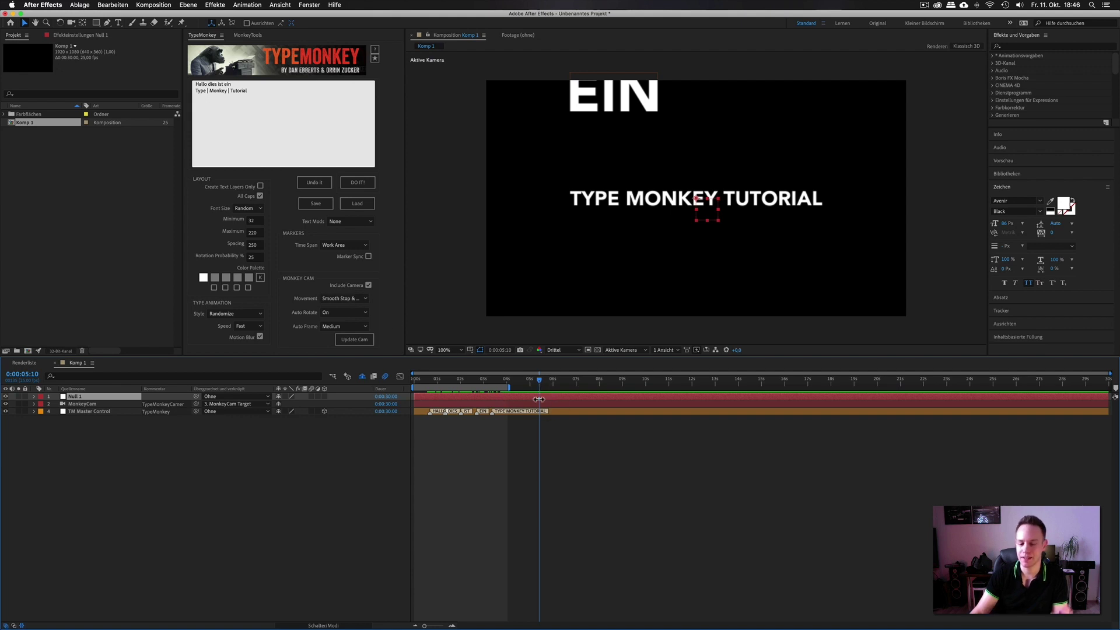
pyautogui.moveTo(544, 380); pyautogui.dragTo(565, 384)
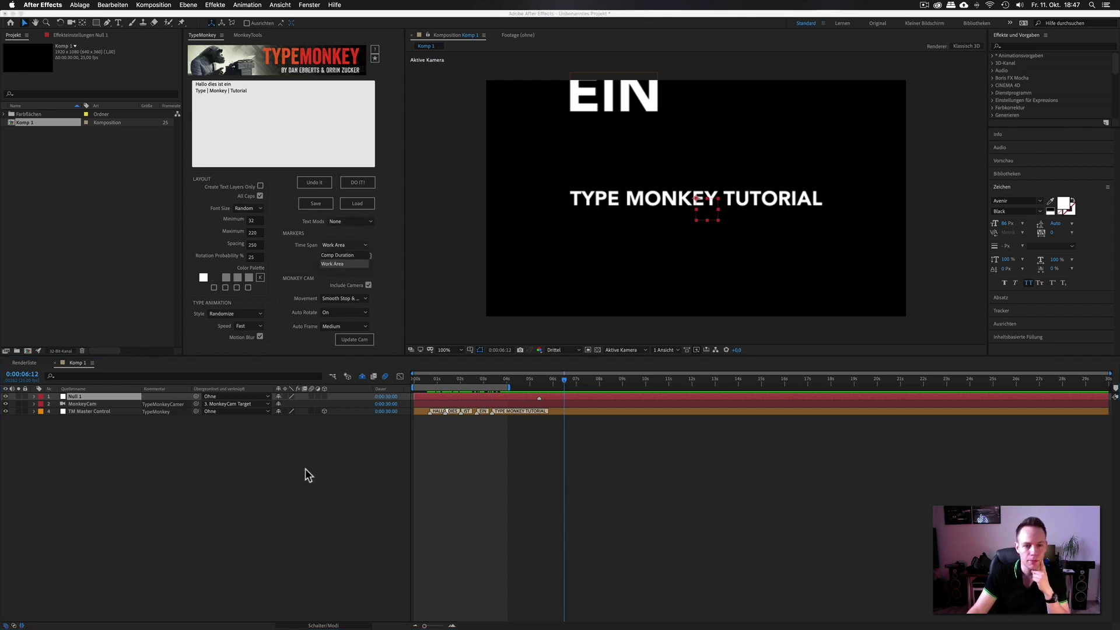
# - Undo the generated TypeMonkey animation, declining to save its marker layer
pyautogui.click(480, 472)
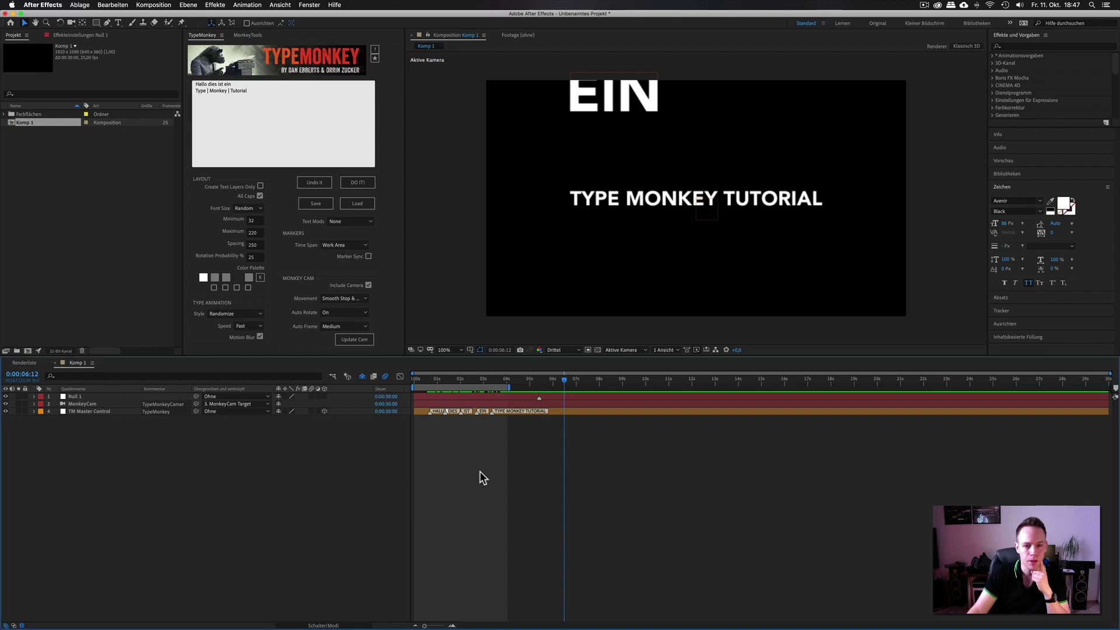
pyautogui.click(97, 396)
pyautogui.click(322, 184)
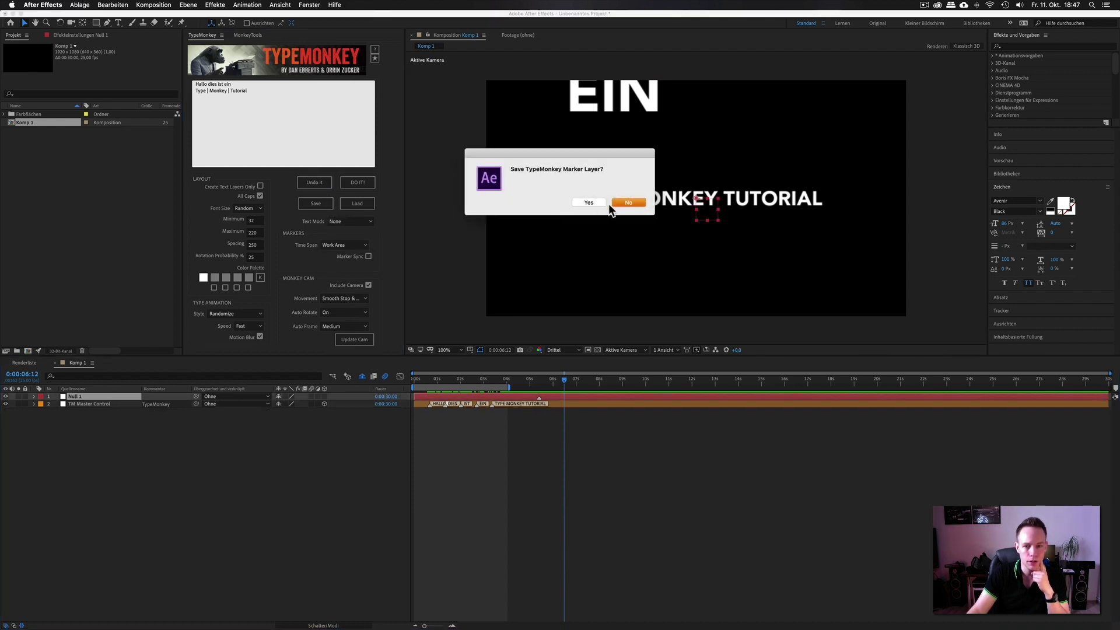
pyautogui.click(625, 202)
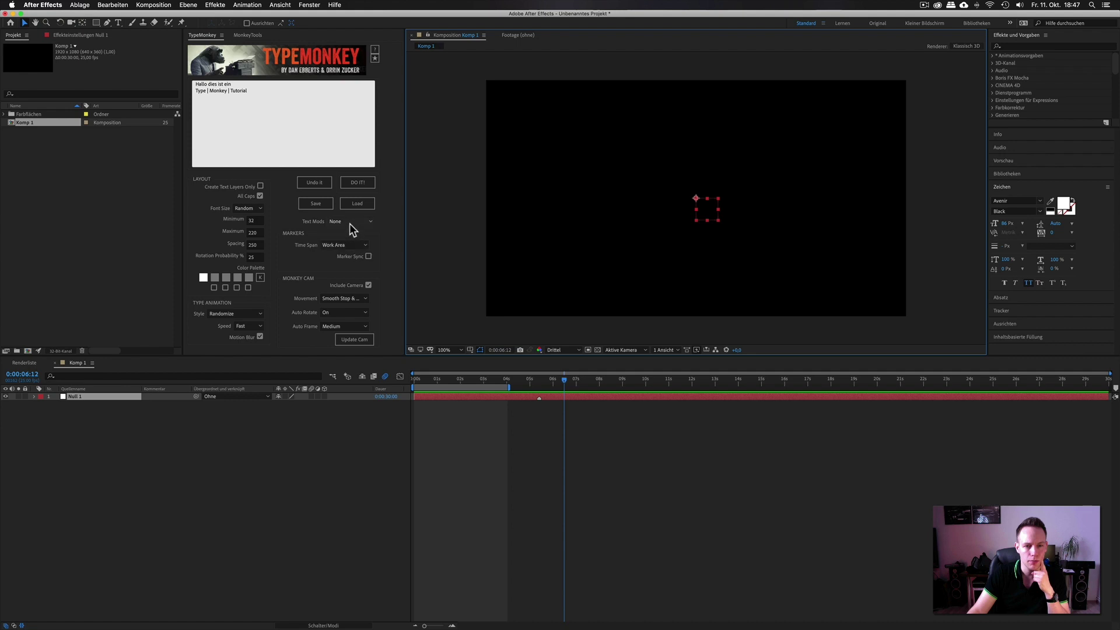
# - Set the TypeMonkey Time Span to Work Area and move the Null 1 marker earlier
pyautogui.click(347, 245)
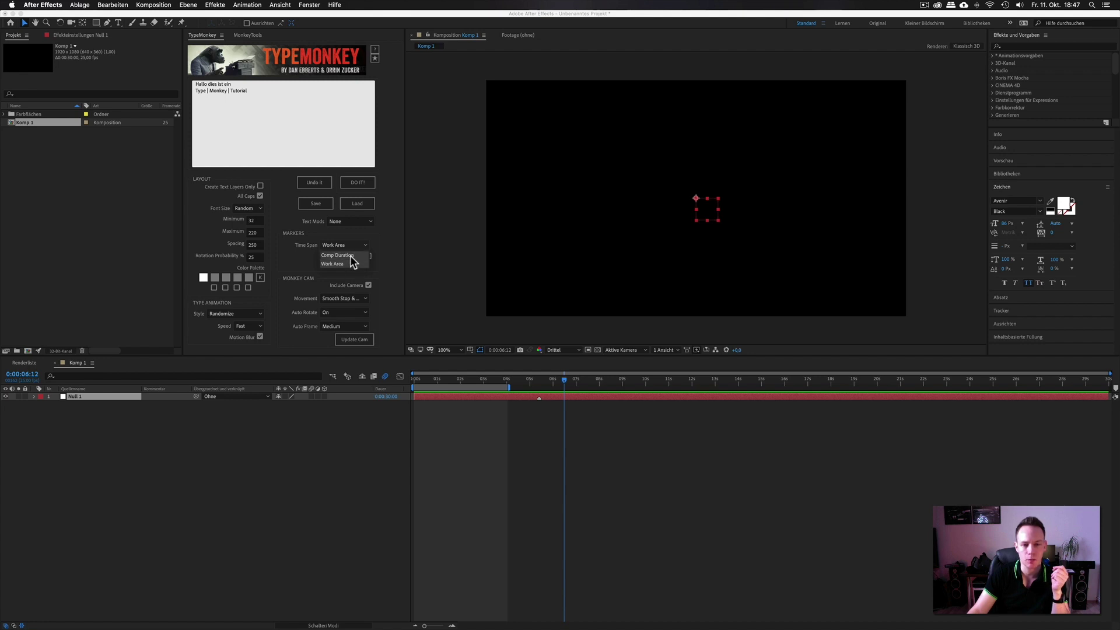
pyautogui.click(348, 264)
pyautogui.click(537, 411)
pyautogui.moveTo(539, 398); pyautogui.dragTo(476, 399)
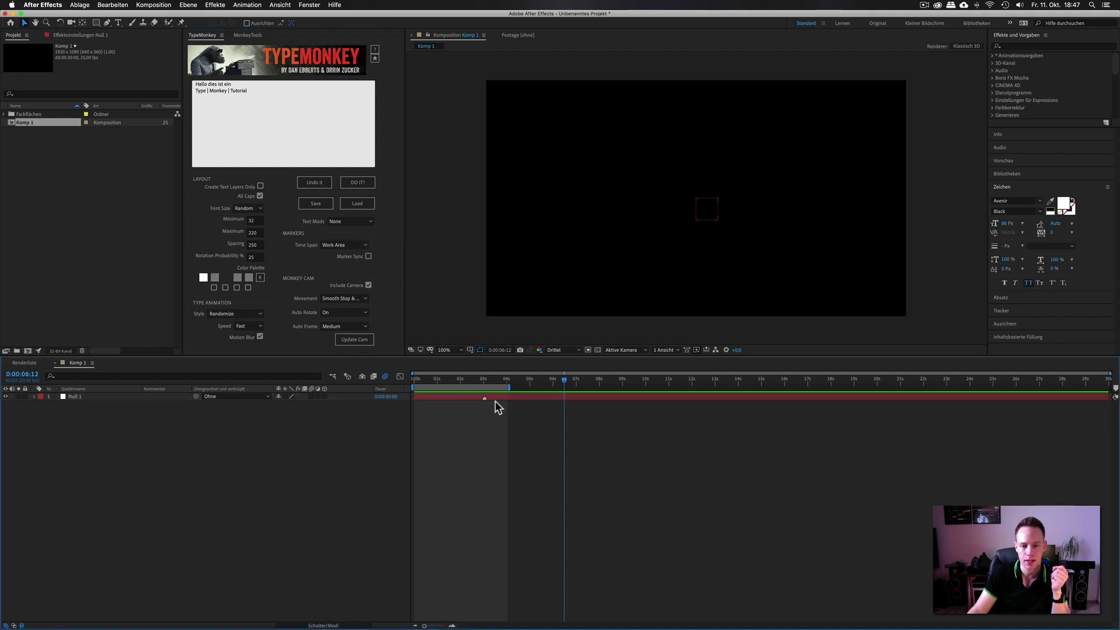
# - Delete the Null 1 layer and regenerate the TypeMonkey animation, checking it around two seconds
pyautogui.click(348, 184)
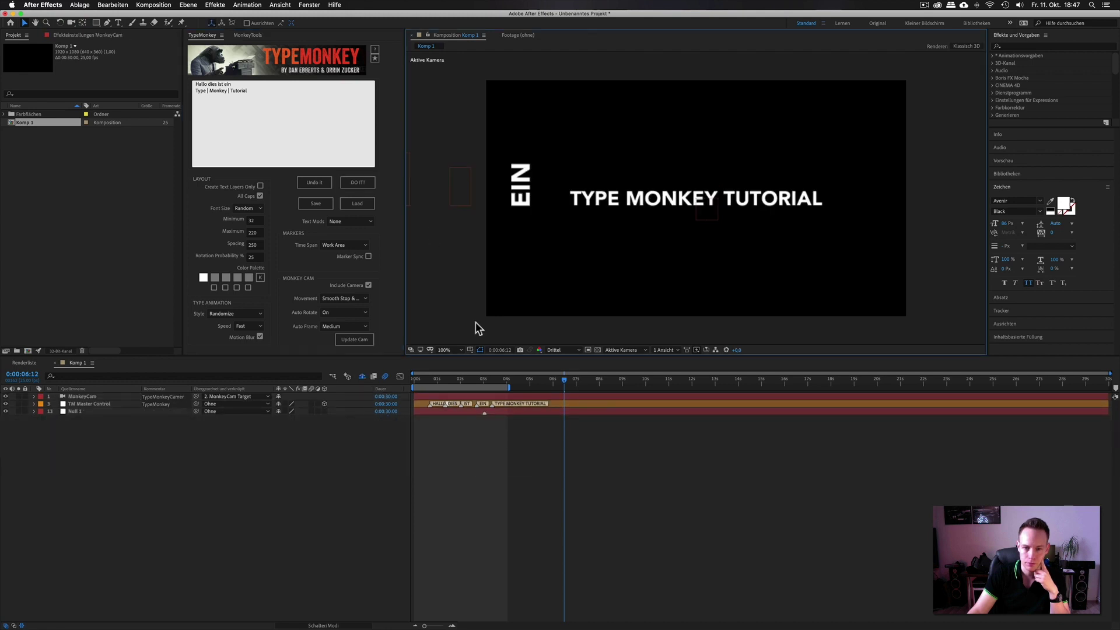
pyautogui.click(83, 411)
pyautogui.press('BackSpace')
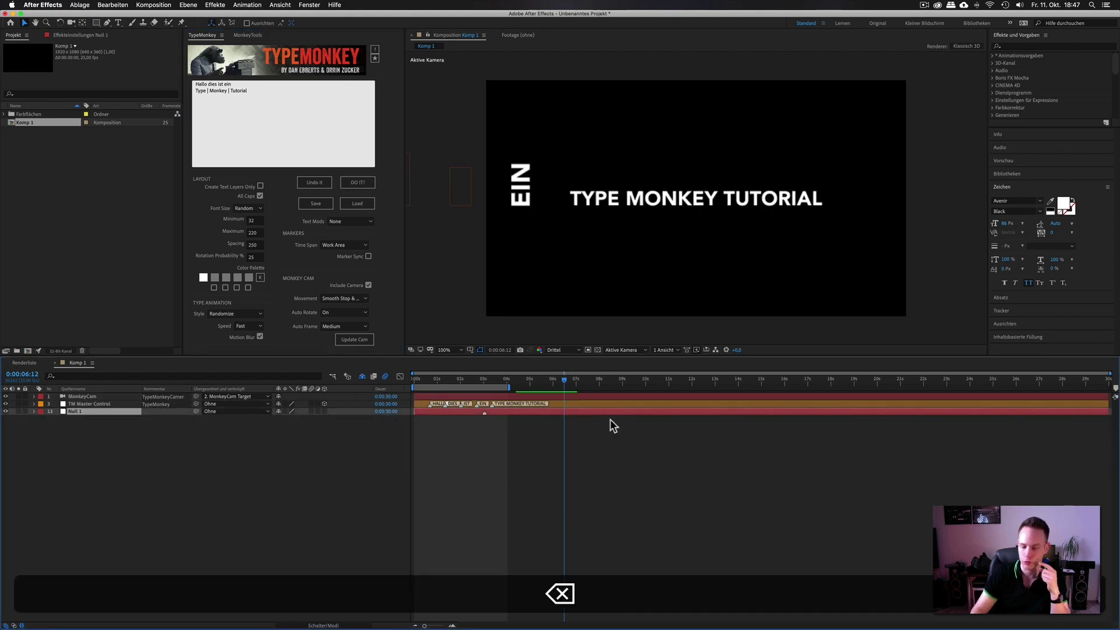
pyautogui.press('super+BackSpace')
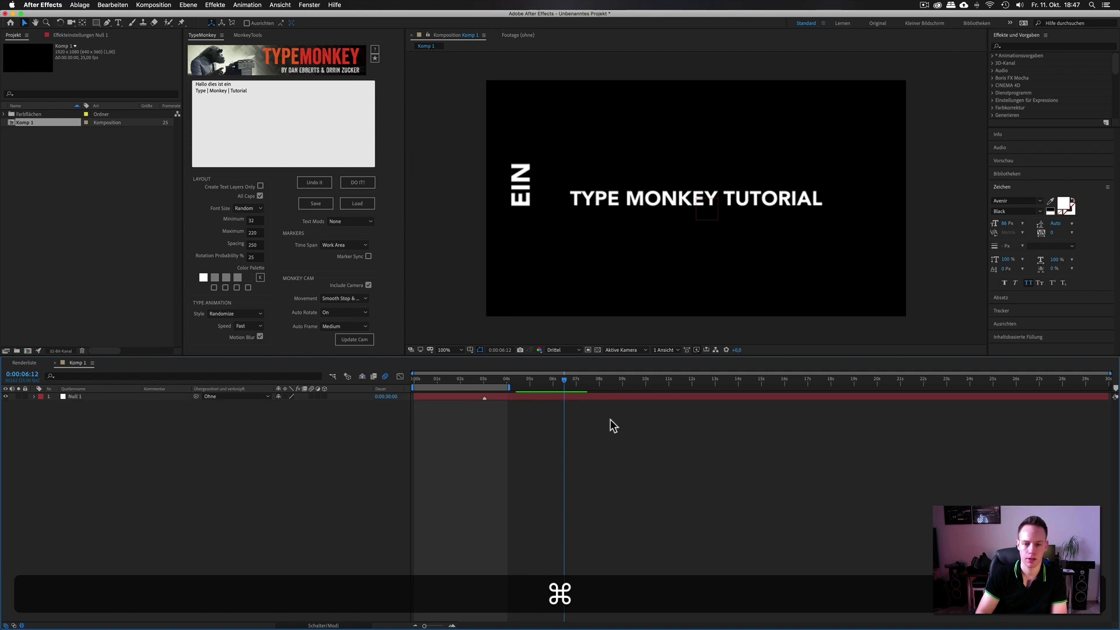
pyautogui.click(463, 398)
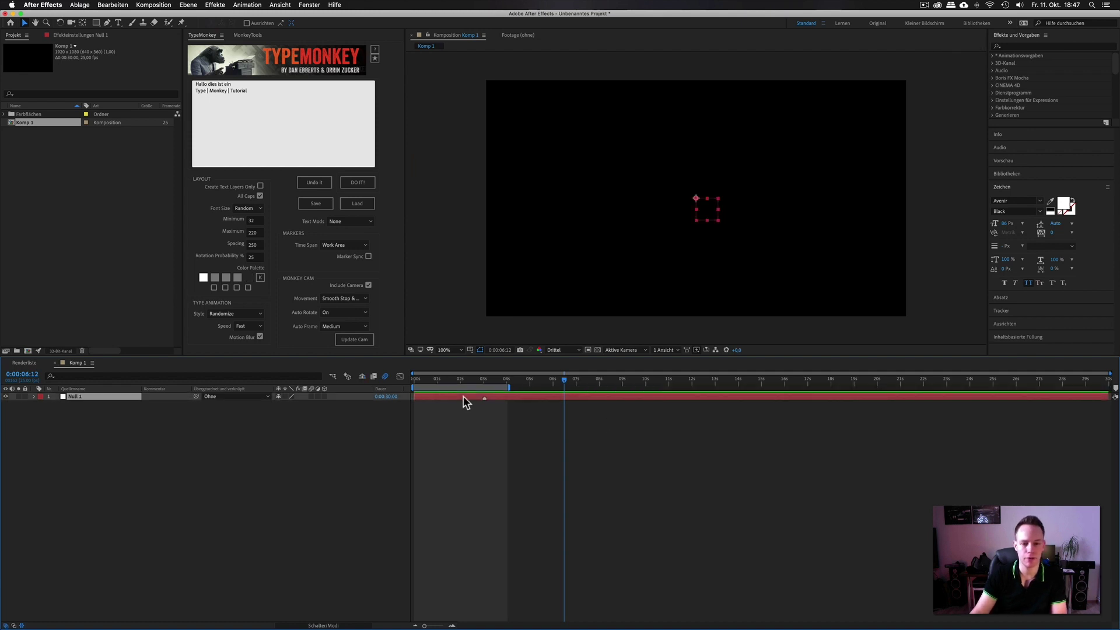
pyautogui.click(272, 439)
pyautogui.click(464, 380)
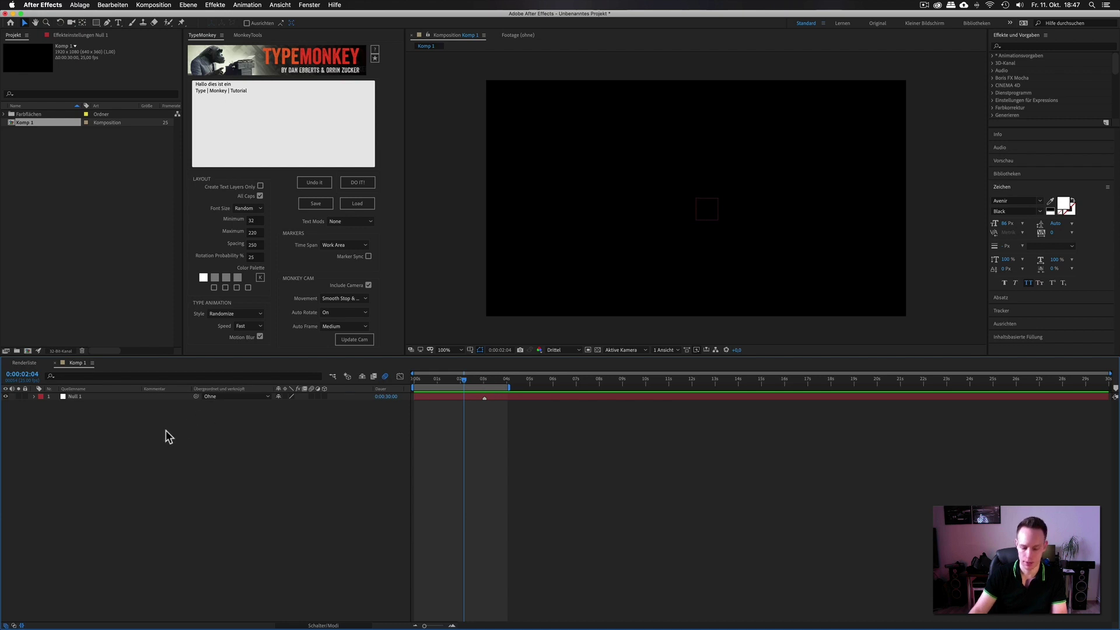
pyautogui.press('super+z')
pyautogui.click(134, 397)
pyautogui.press('BackSpace')
pyautogui.click(367, 182)
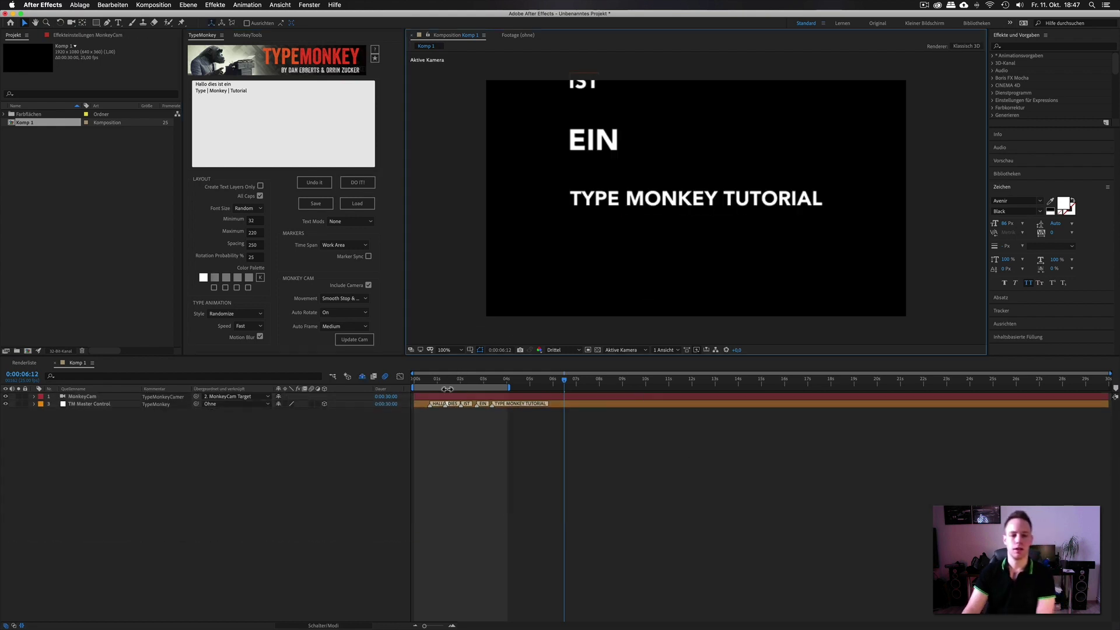
pyautogui.moveTo(449, 380); pyautogui.dragTo(461, 381)
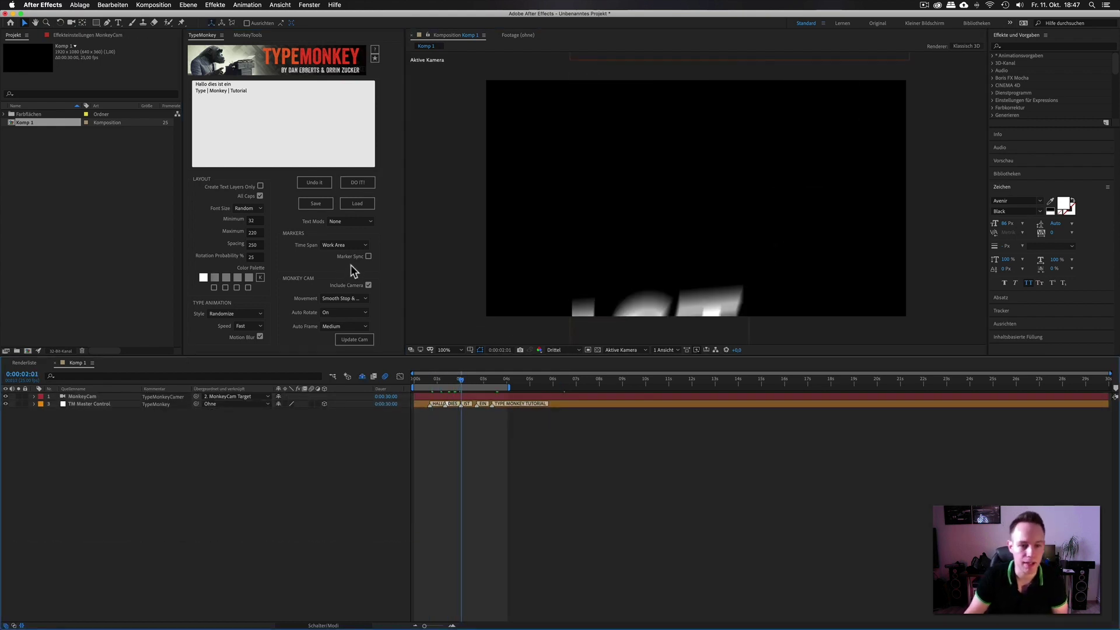
# - Toggle Marker Sync on and back off, inspect TM Master Control, and select MonkeyCam to preview HALLO and DIES
pyautogui.click(368, 257)
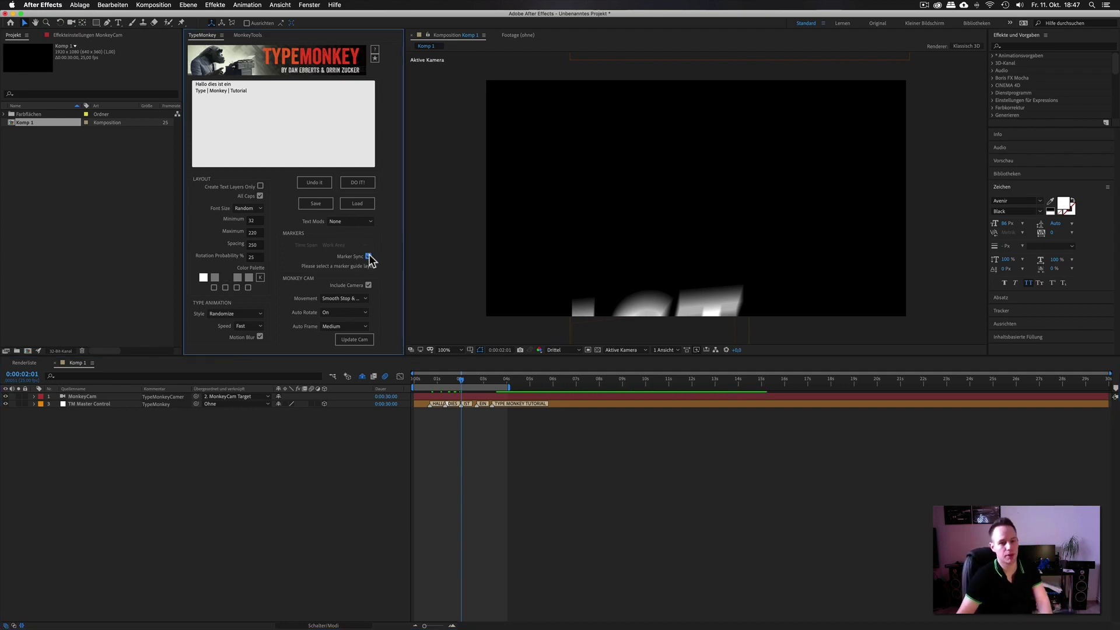
pyautogui.click(106, 425)
pyautogui.click(101, 404)
pyautogui.click(90, 437)
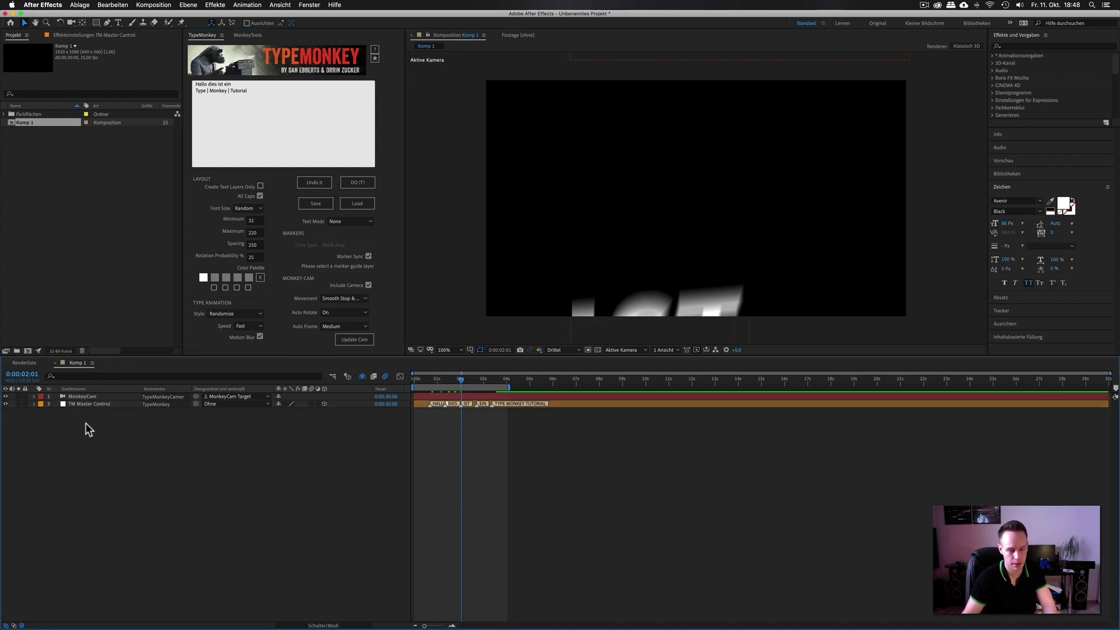
pyautogui.click(368, 257)
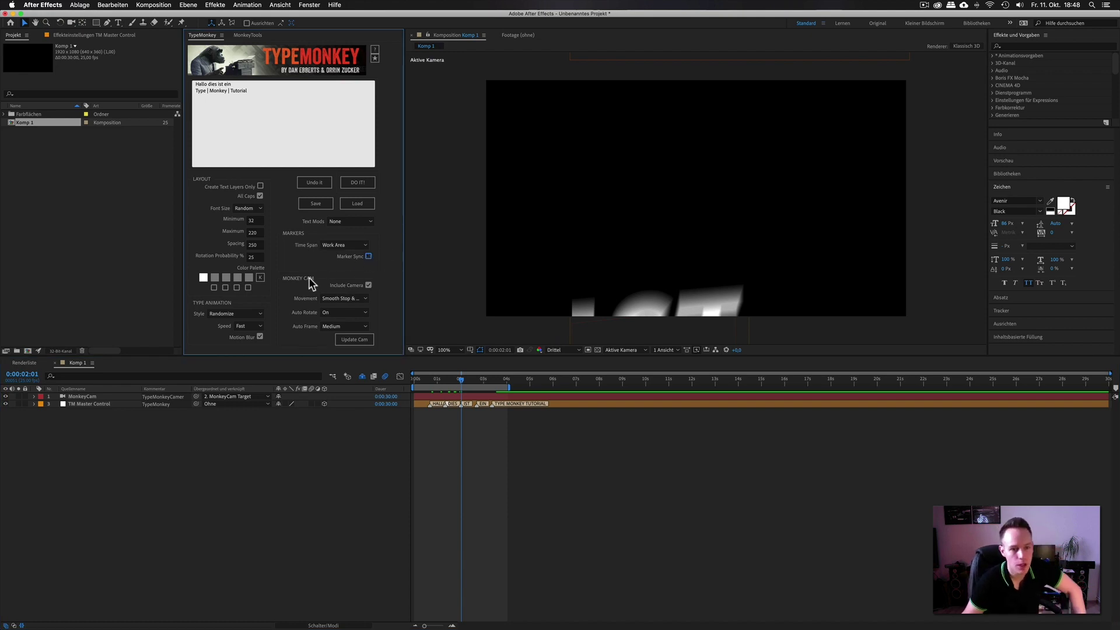
pyautogui.click(77, 396)
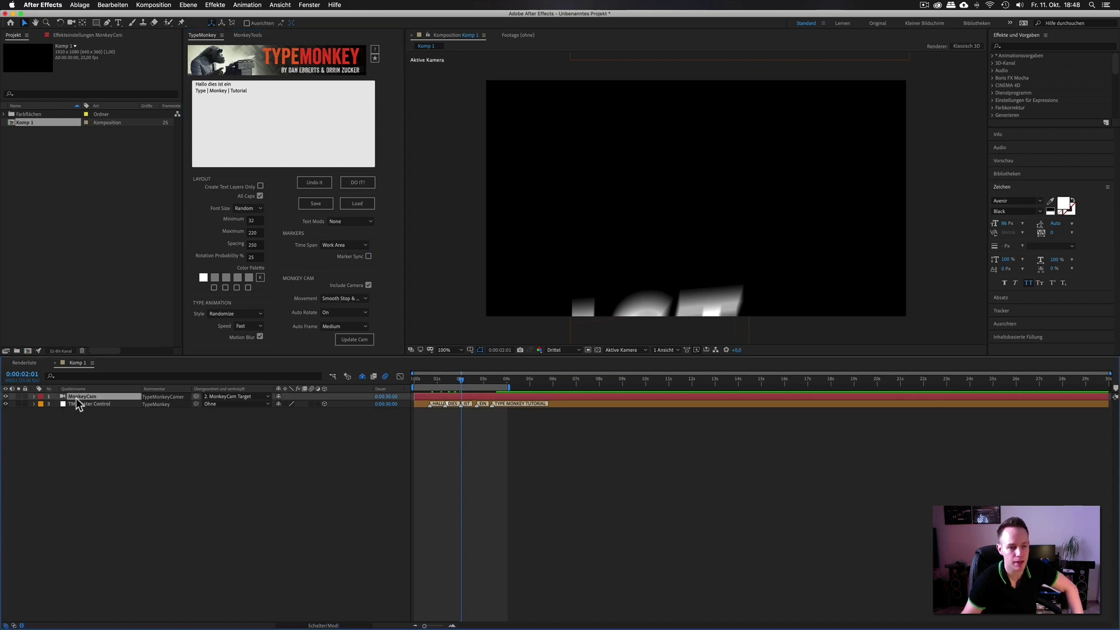
pyautogui.moveTo(461, 381); pyautogui.dragTo(454, 382)
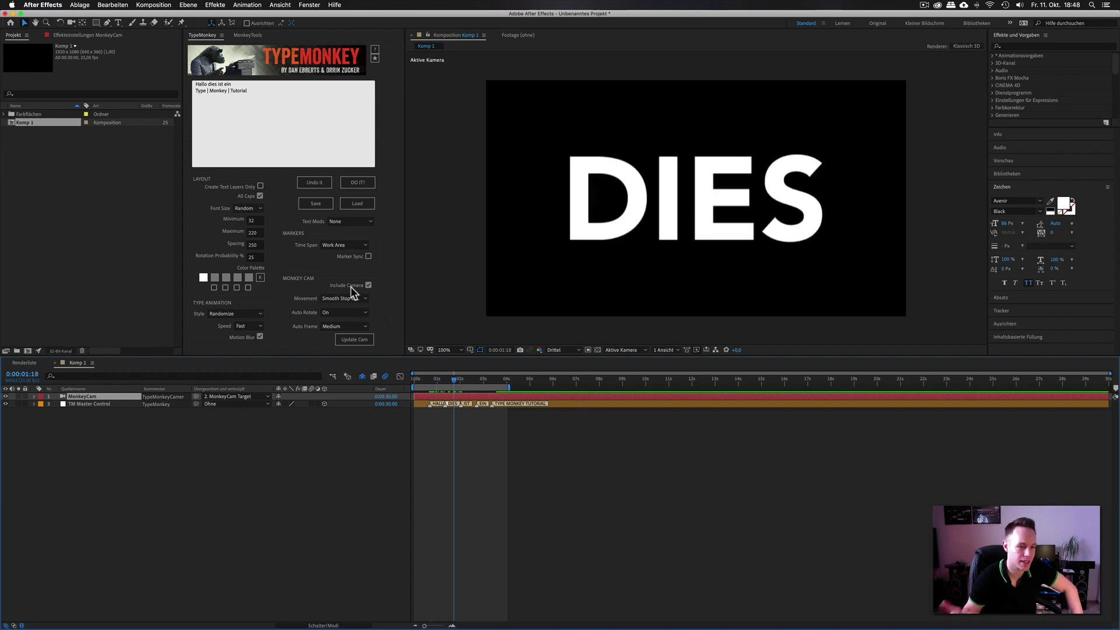
# - Hide the MonkeyCam layer and set the viewer magnification to 50%
pyautogui.click(5, 396)
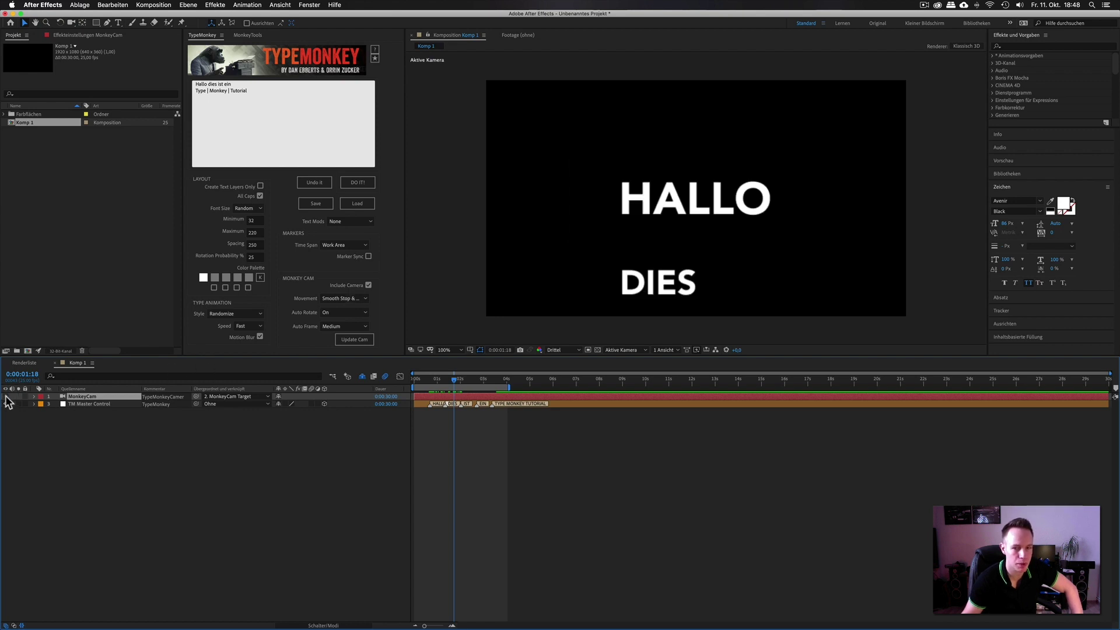
pyautogui.moveTo(458, 379); pyautogui.dragTo(479, 380)
pyautogui.click(446, 351)
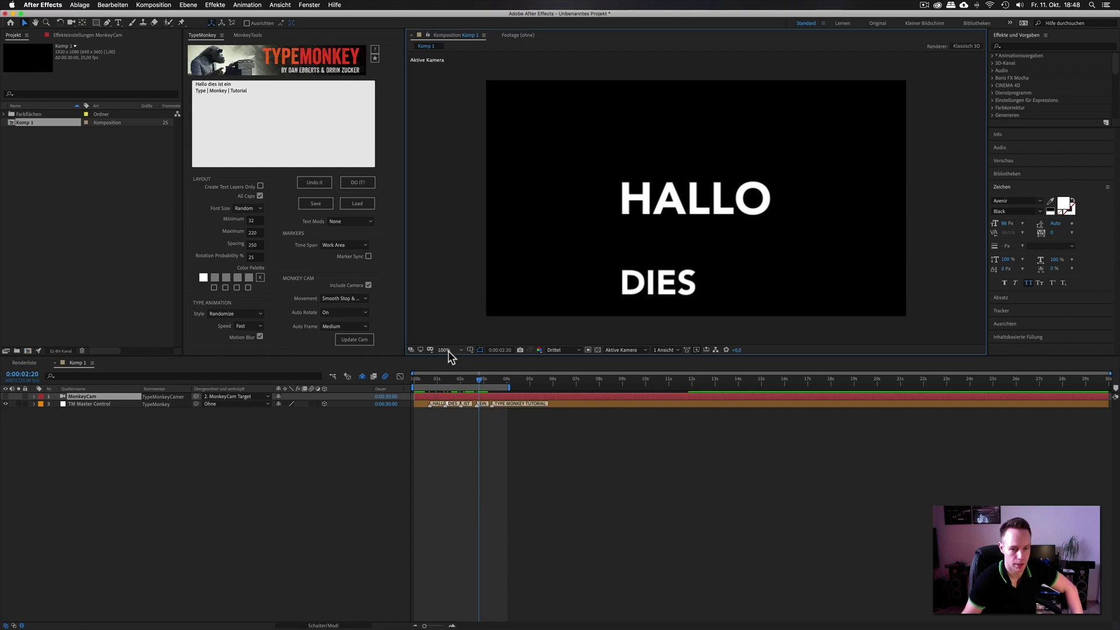
pyautogui.click(458, 408)
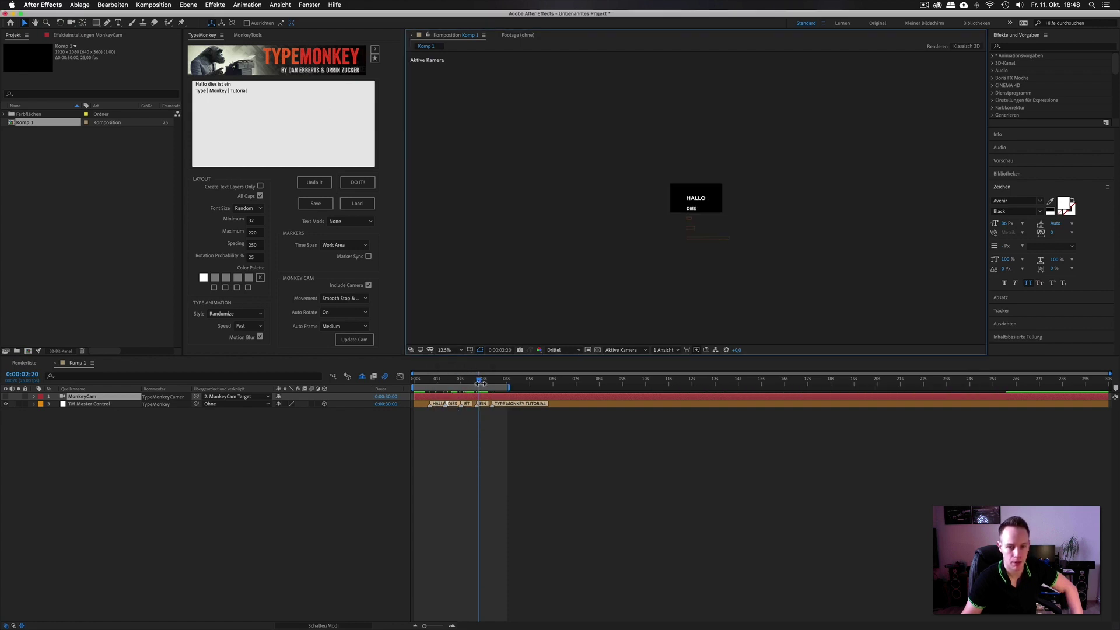
pyautogui.click(444, 348)
pyautogui.click(462, 440)
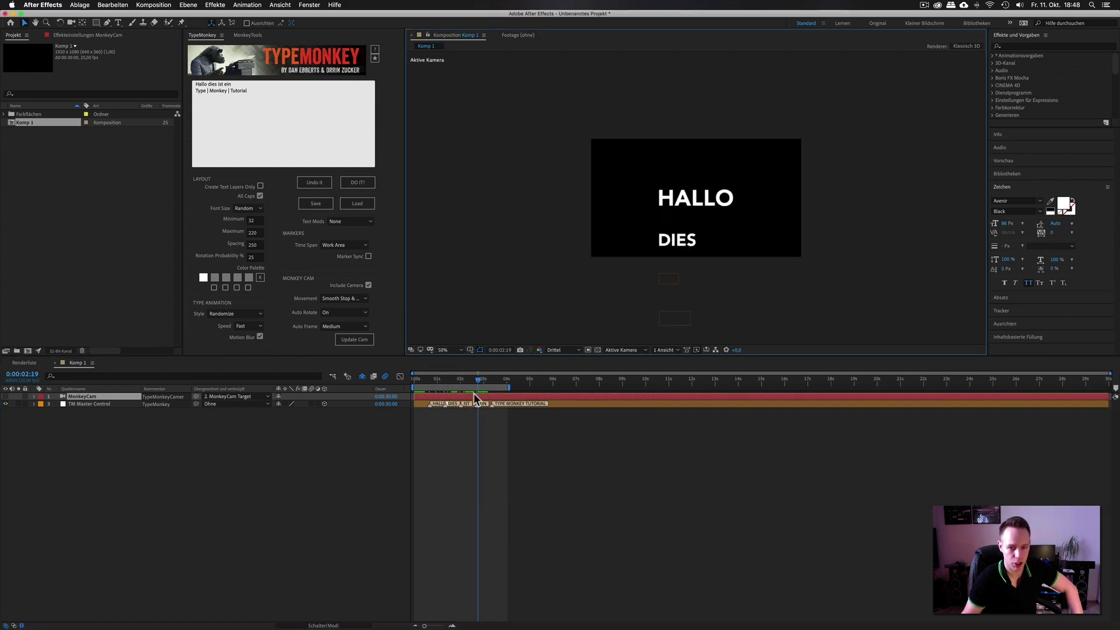
# - Turn MonkeyCam back on and scrub to where DIES appears
pyautogui.moveTo(477, 378)
pyautogui.mouseDown()
pyautogui.moveTo(435, 379)
pyautogui.moveTo(483, 380)
pyautogui.mouseUp()
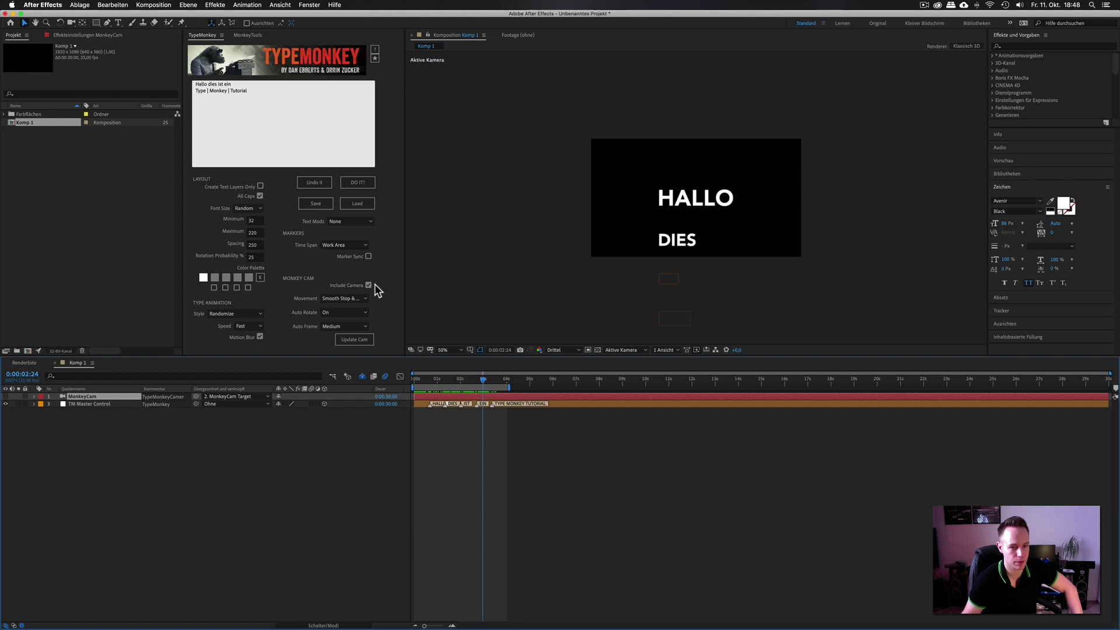
pyautogui.click(5, 396)
pyautogui.moveTo(484, 380); pyautogui.dragTo(446, 379)
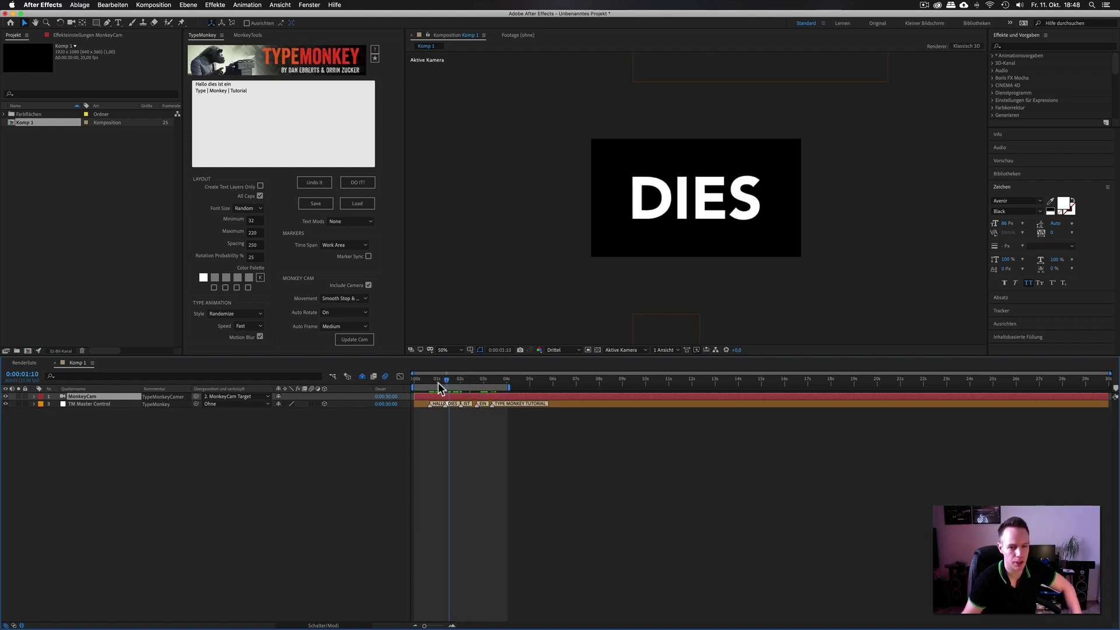
# - Keep MonkeyCam movement at Smooth Stop & Go and Auto Rotate On
pyautogui.click(339, 299)
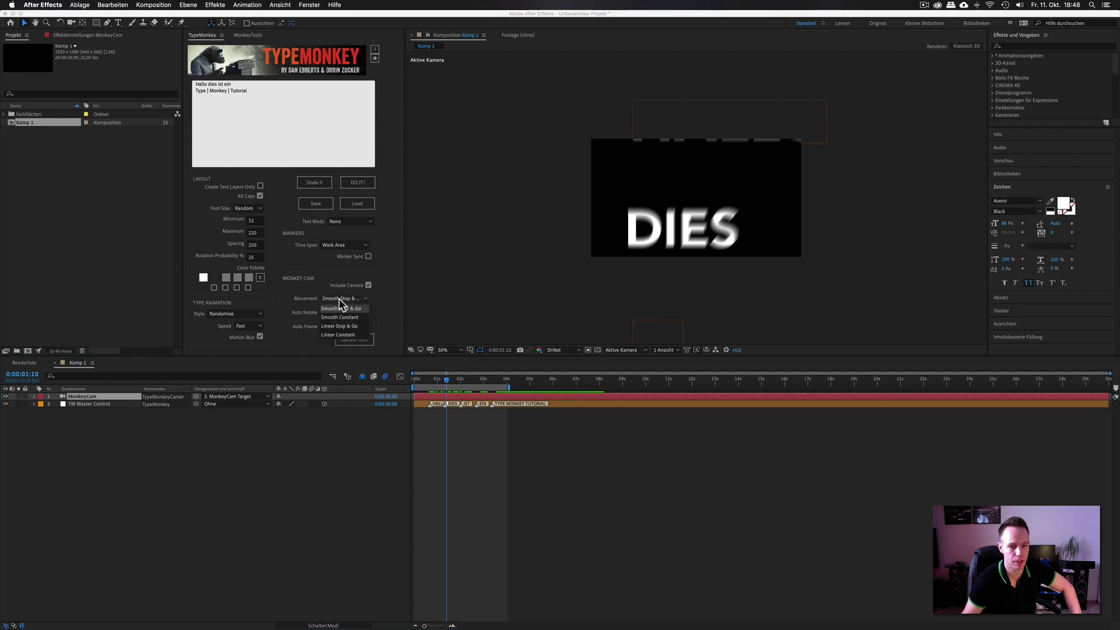
pyautogui.click(521, 441)
pyautogui.moveTo(443, 383); pyautogui.dragTo(449, 380)
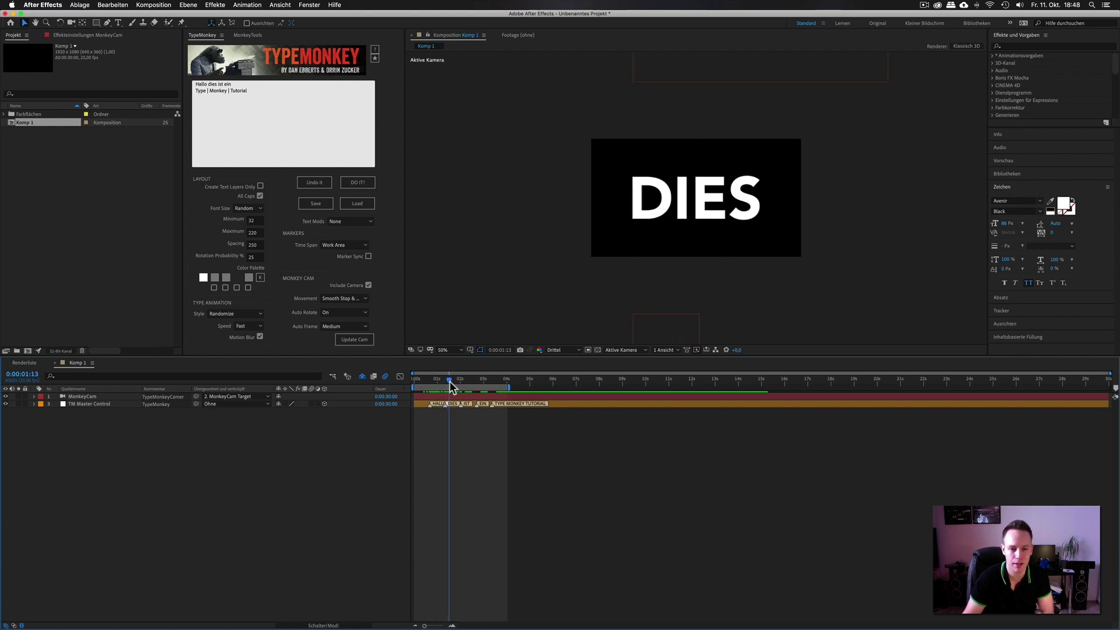
pyautogui.click(358, 299)
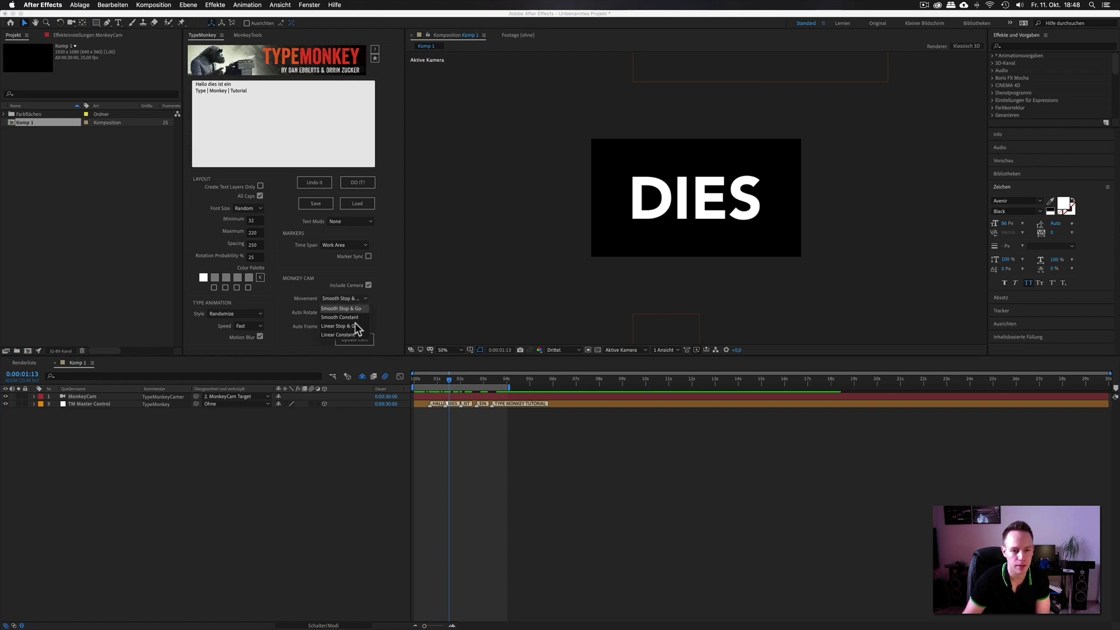
pyautogui.click(384, 301)
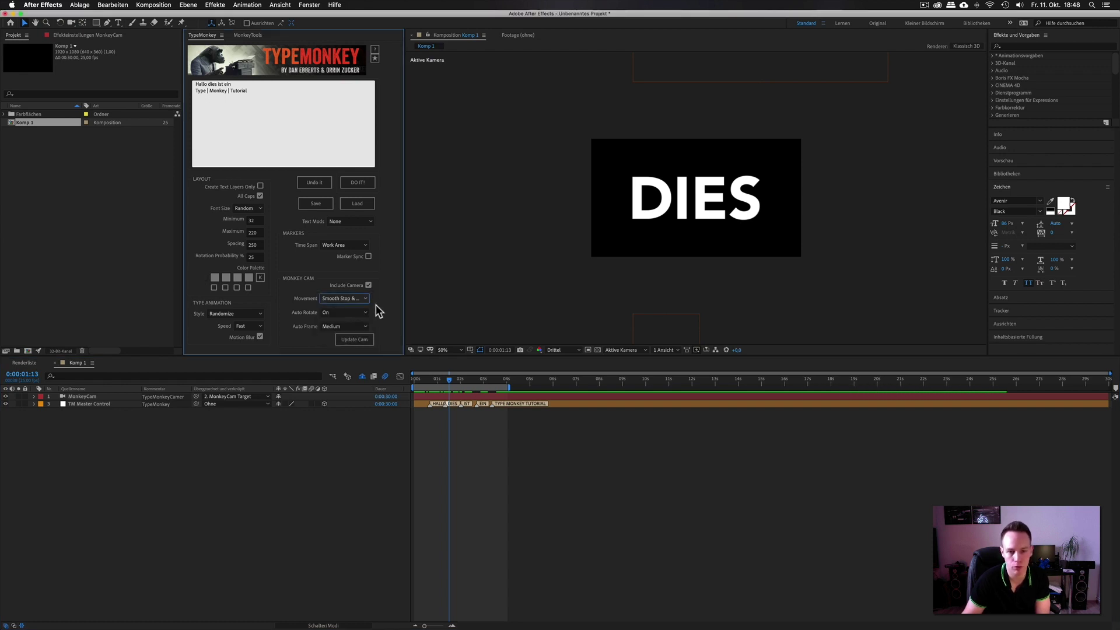
pyautogui.click(333, 311)
pyautogui.click(326, 331)
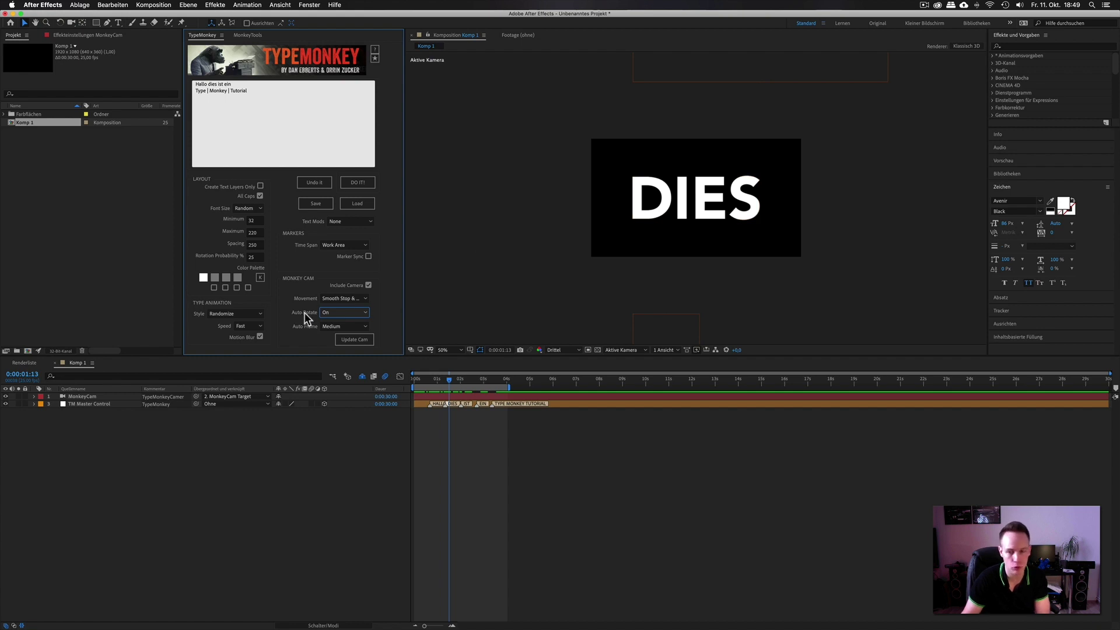
# - Select MonkeyCam and switch the viewer to Custom View 1 (Eigene Ansicht 1)
pyautogui.click(83, 396)
pyautogui.click(622, 350)
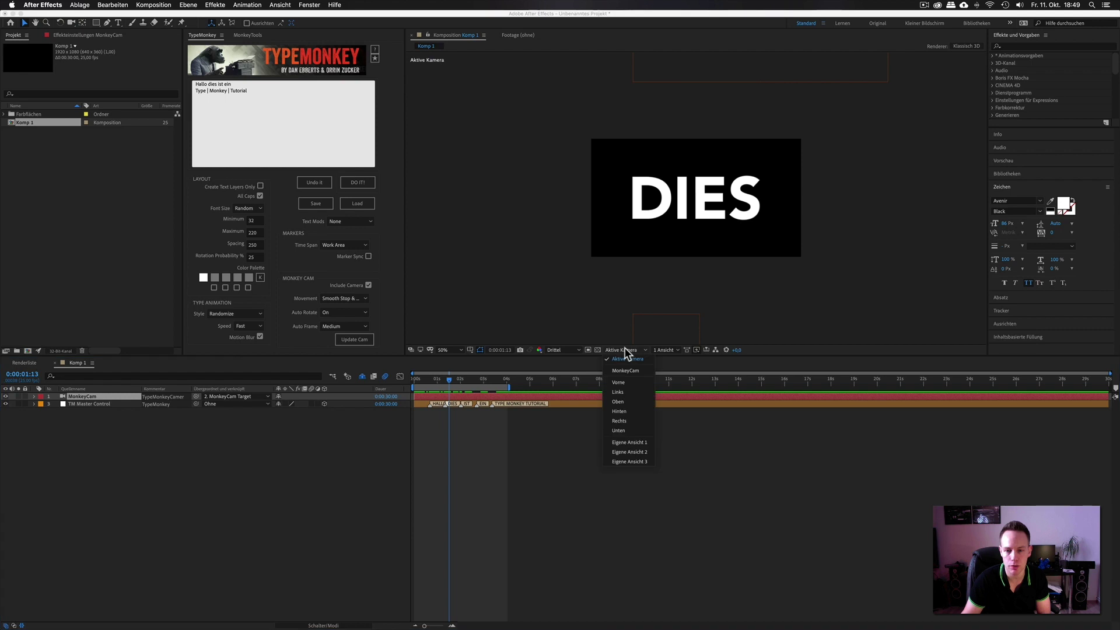
pyautogui.click(644, 443)
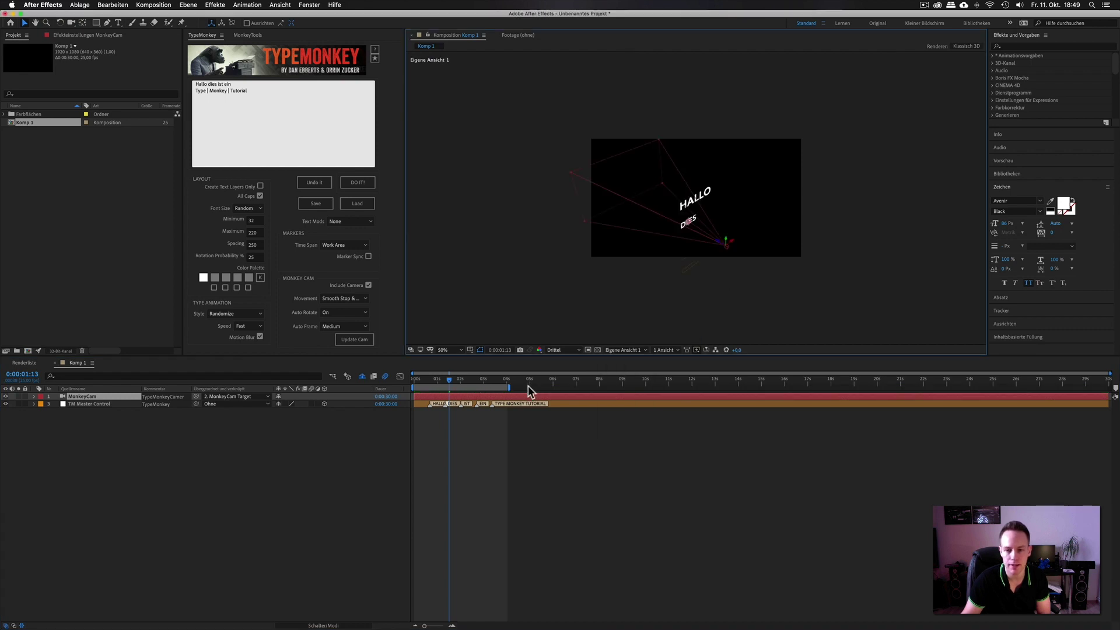
pyautogui.click(449, 350)
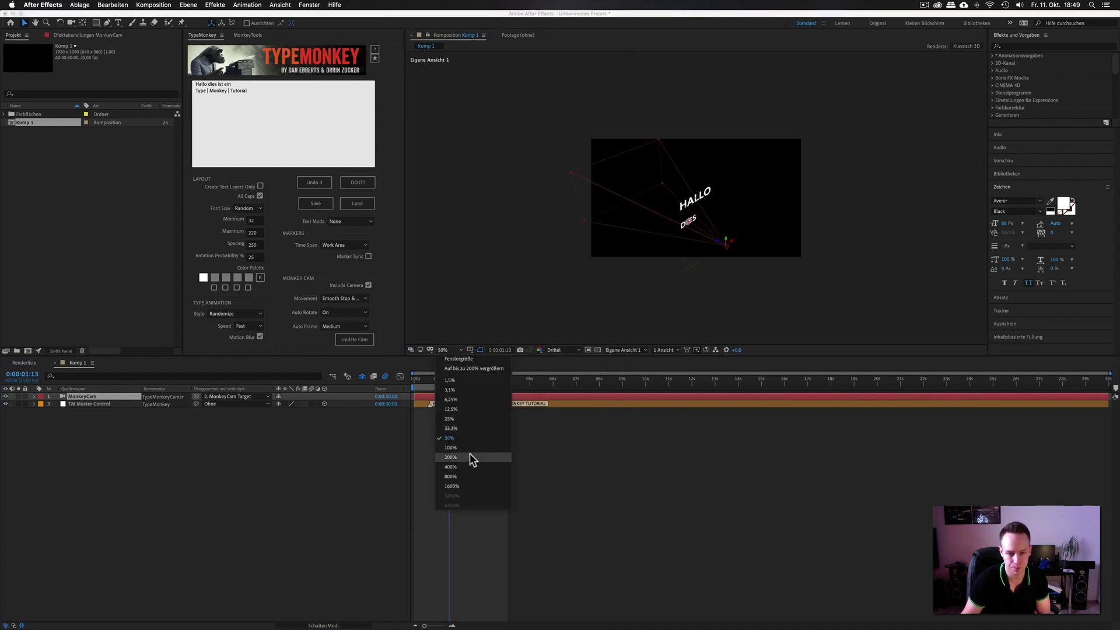
pyautogui.click(470, 453)
pyautogui.moveTo(455, 380)
pyautogui.mouseDown()
pyautogui.moveTo(439, 387)
pyautogui.moveTo(456, 388)
pyautogui.mouseUp()
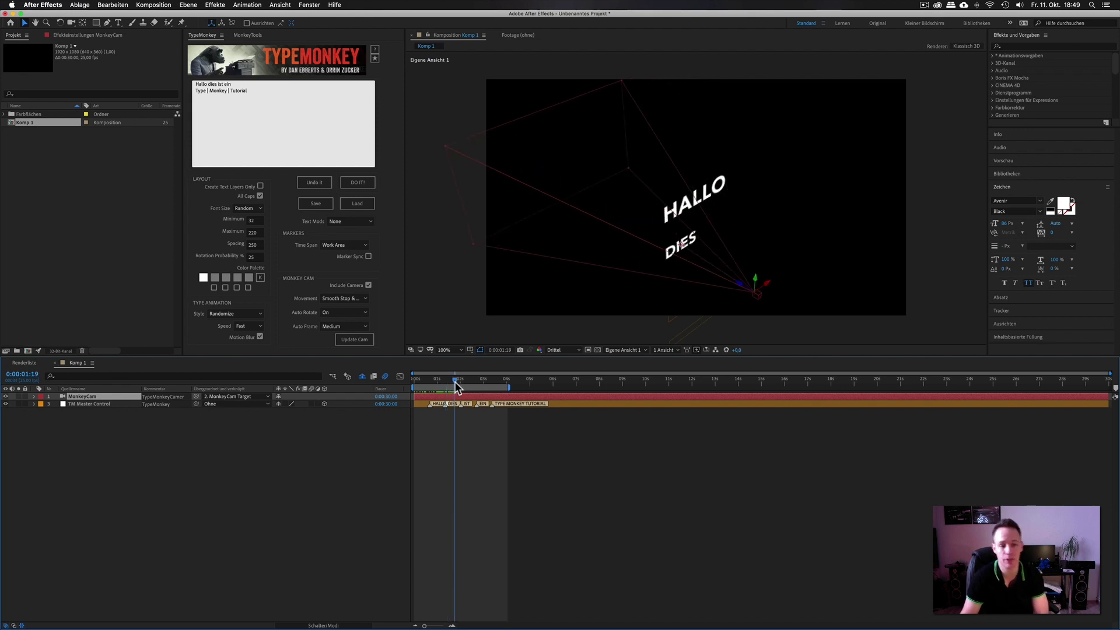
pyautogui.moveTo(456, 387); pyautogui.dragTo(492, 383)
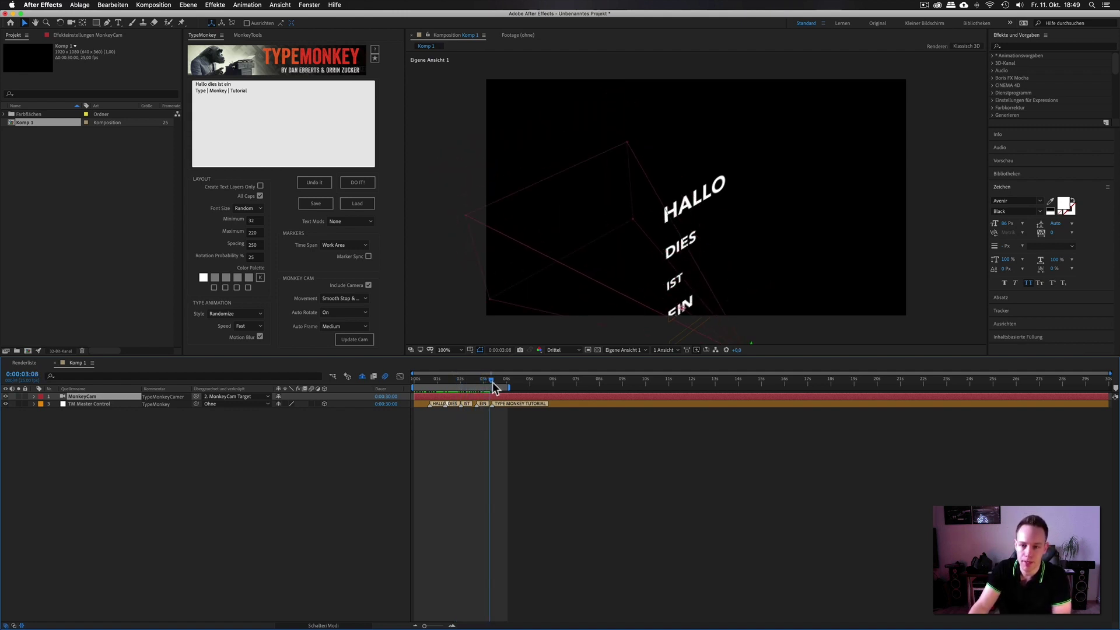
pyautogui.click(464, 285)
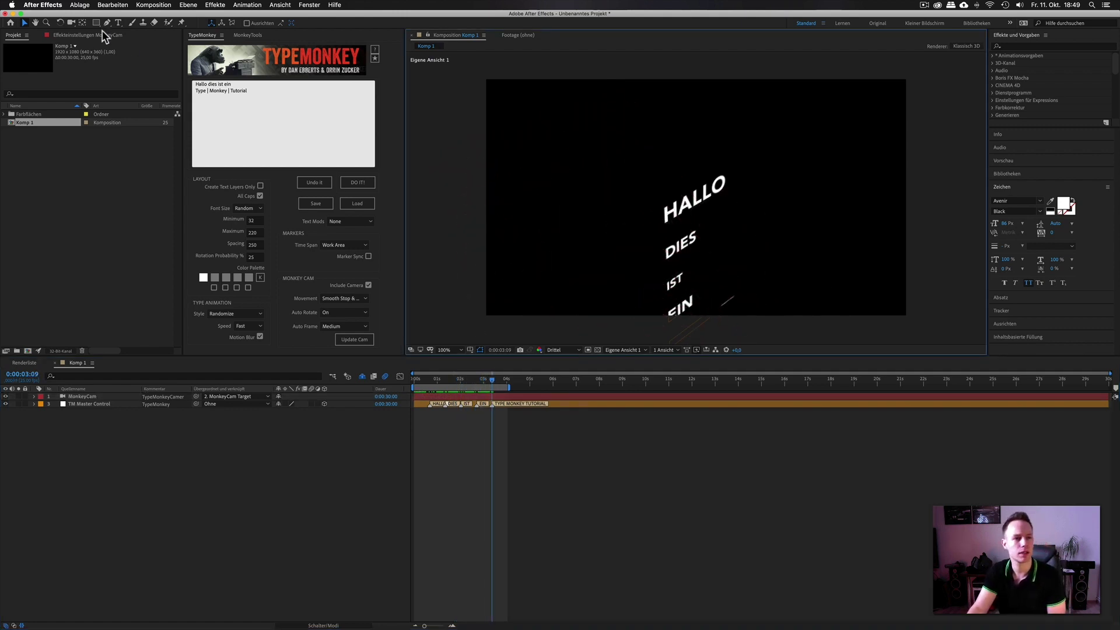
pyautogui.press('h')
pyautogui.moveTo(500, 189); pyautogui.dragTo(483, 117)
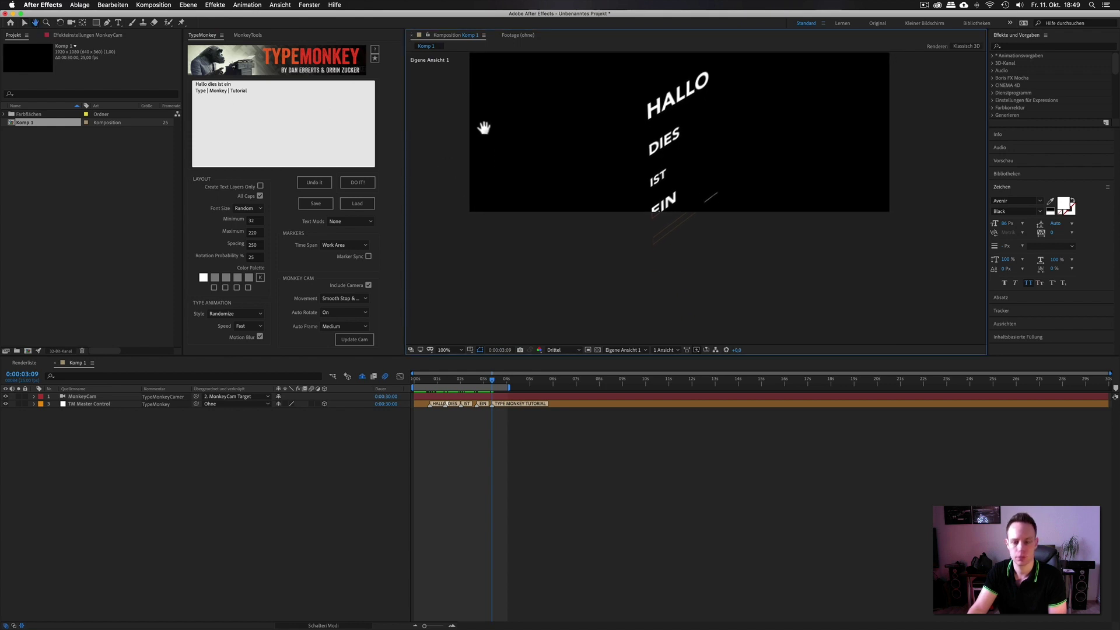
pyautogui.press('v')
pyautogui.moveTo(491, 378); pyautogui.dragTo(456, 379)
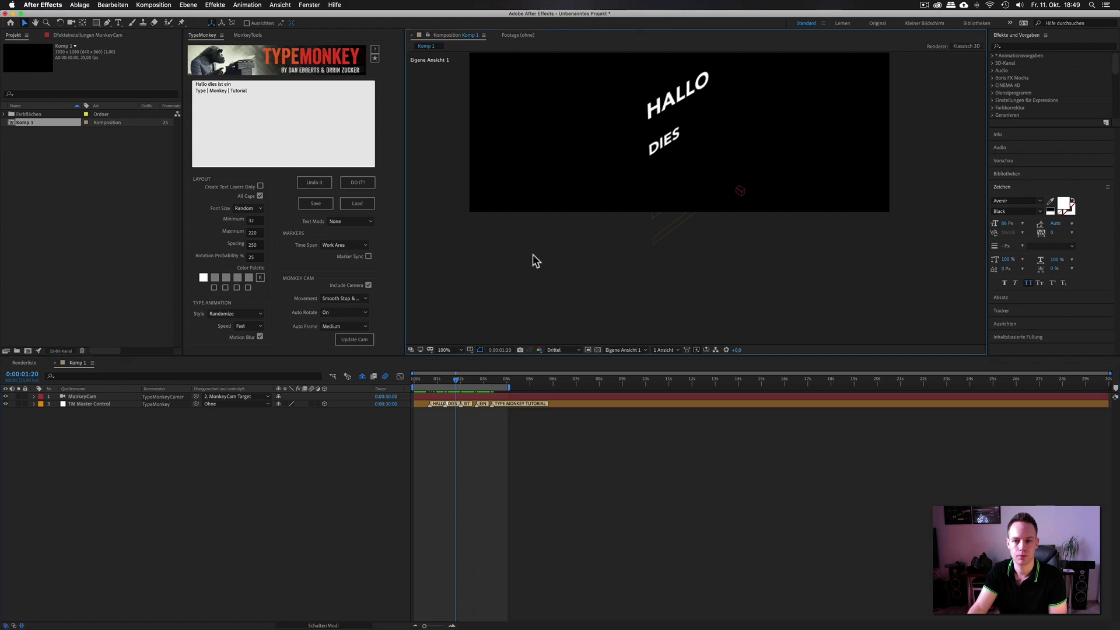
pyautogui.click(740, 191)
pyautogui.moveTo(457, 379); pyautogui.dragTo(493, 379)
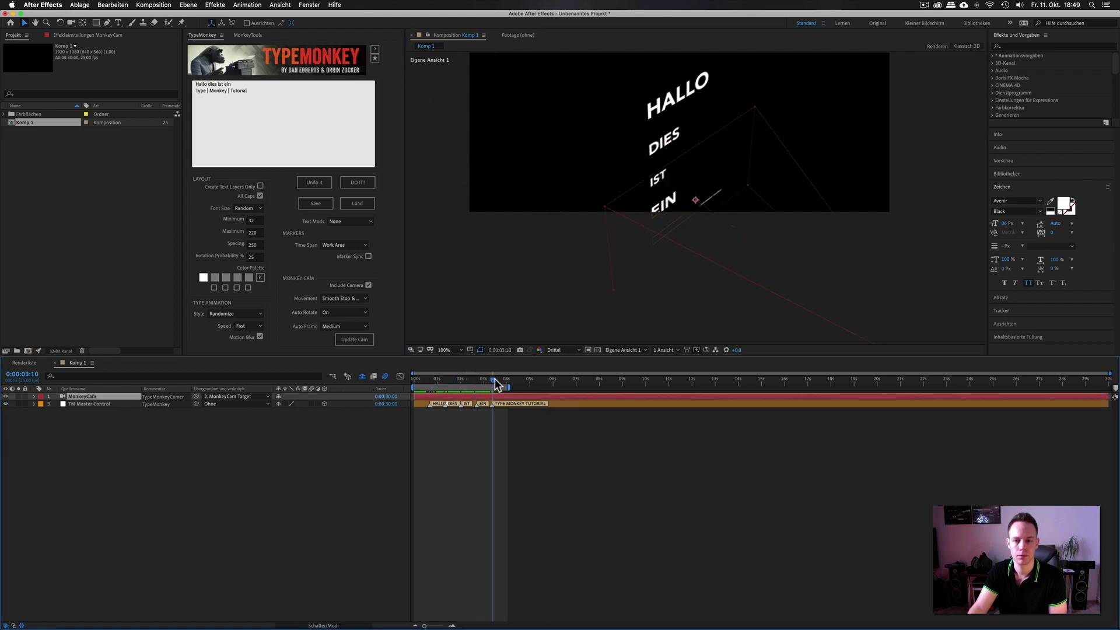
pyautogui.moveTo(495, 379)
pyautogui.mouseDown()
pyautogui.moveTo(442, 380)
pyautogui.moveTo(483, 390)
pyautogui.mouseUp()
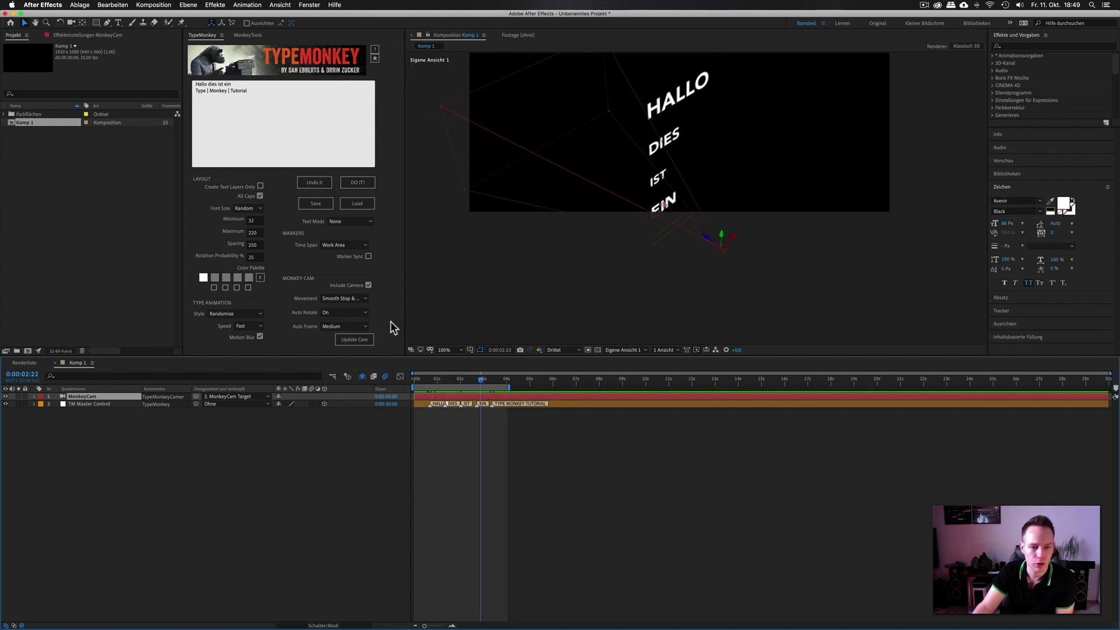
pyautogui.moveTo(468, 386); pyautogui.dragTo(455, 382)
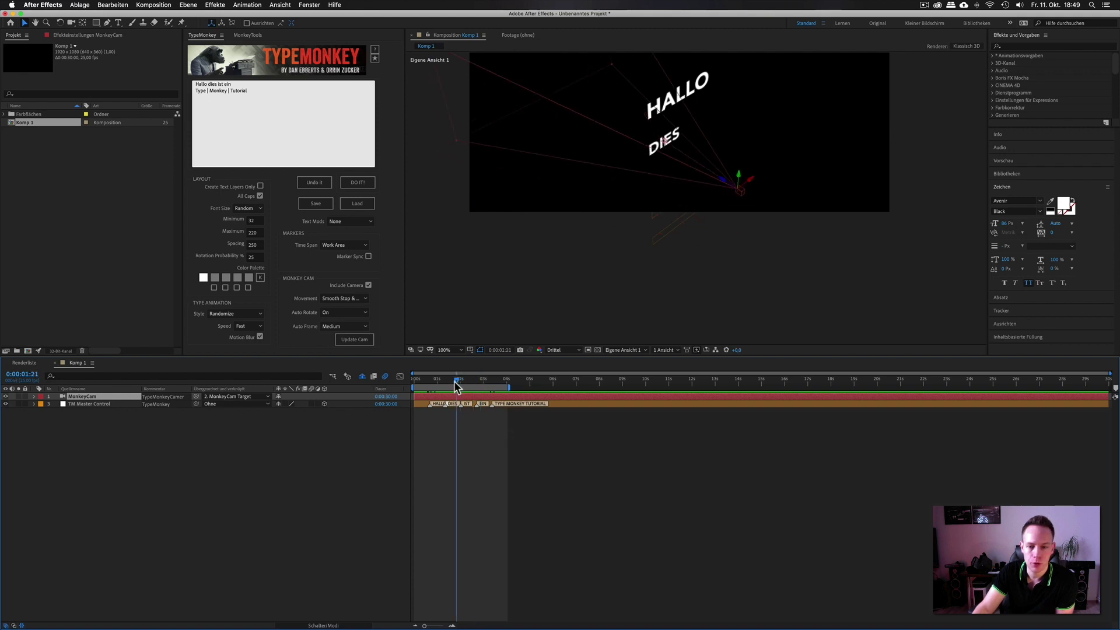
pyautogui.click(465, 380)
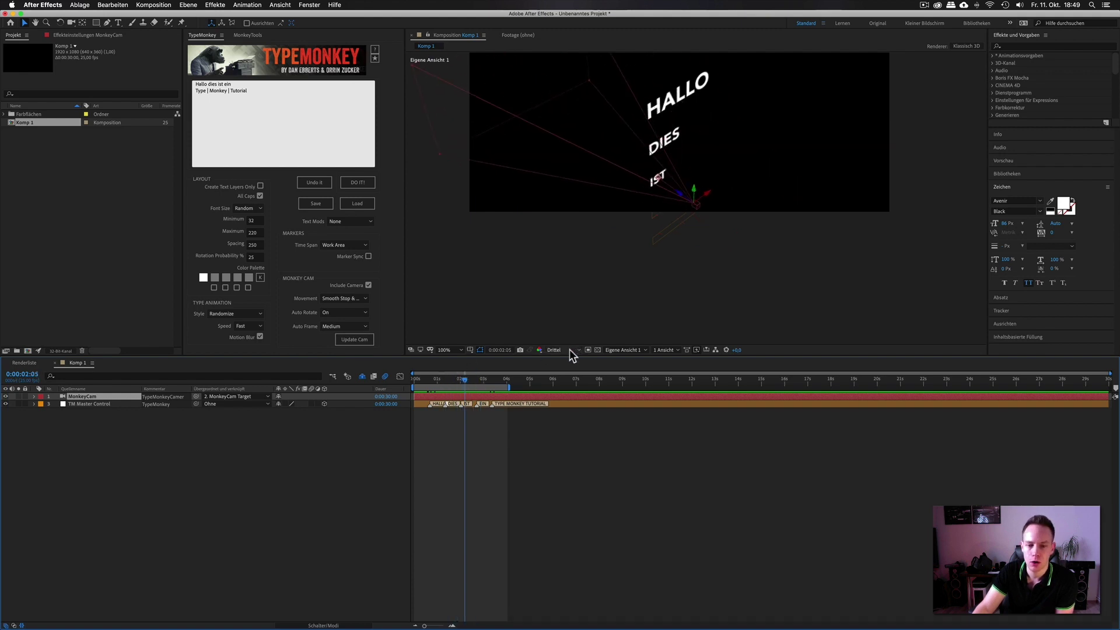
# - Switch the viewer back to Active Camera (Aktive Kamera) with Fit magnification
pyautogui.click(626, 349)
pyautogui.click(628, 359)
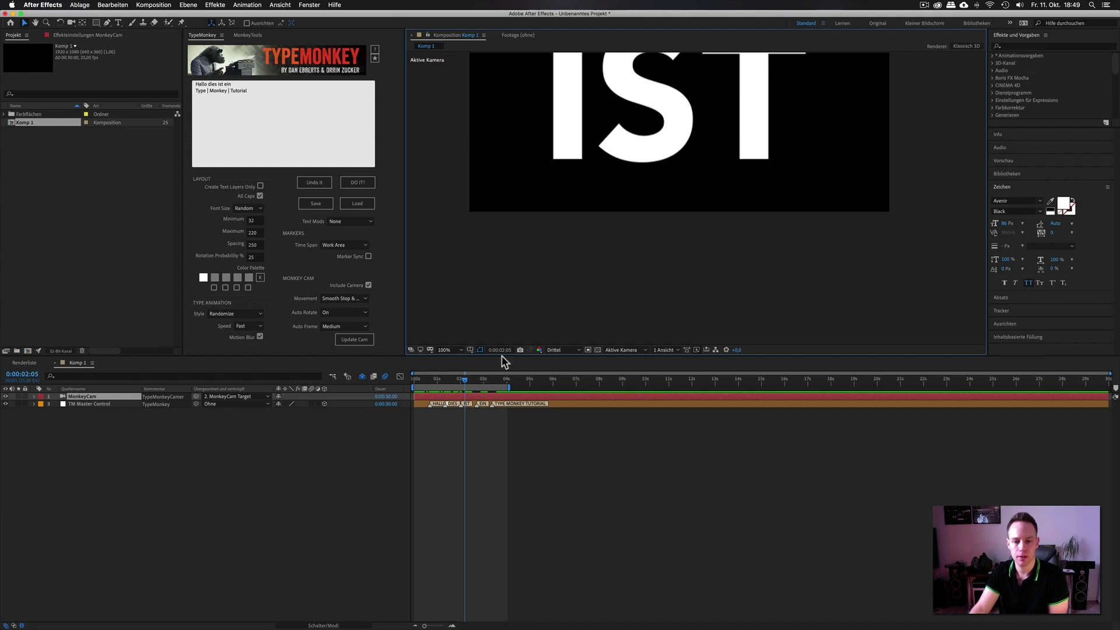
pyautogui.click(553, 284)
pyautogui.click(454, 350)
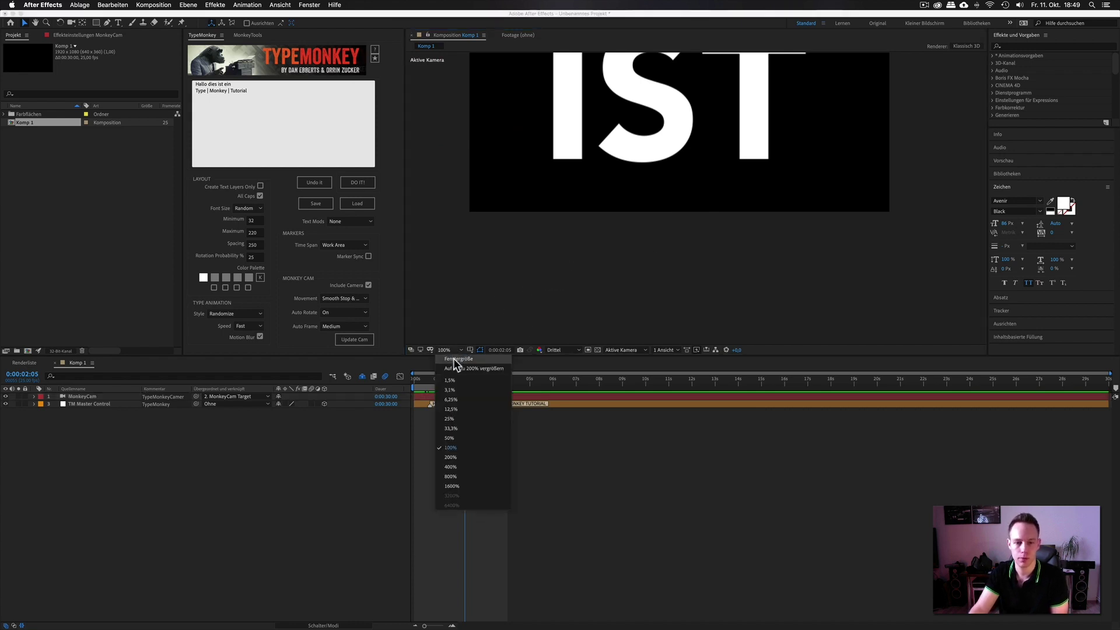
pyautogui.click(470, 361)
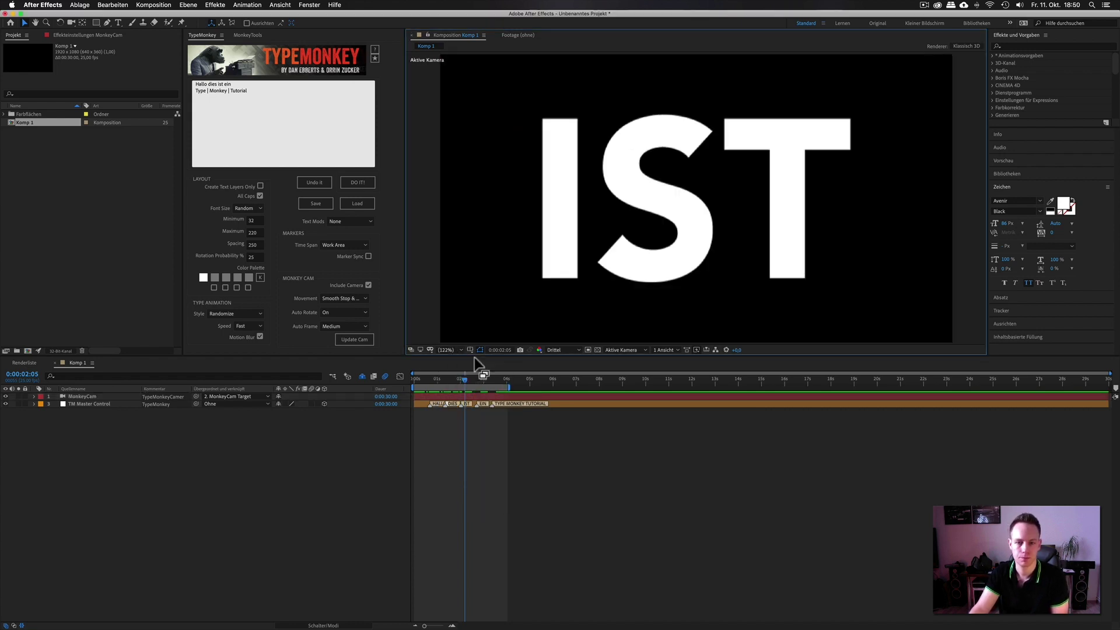
# - Bring up TypeMonkey's Auto Frame options at the moment DIES shows
pyautogui.click(344, 326)
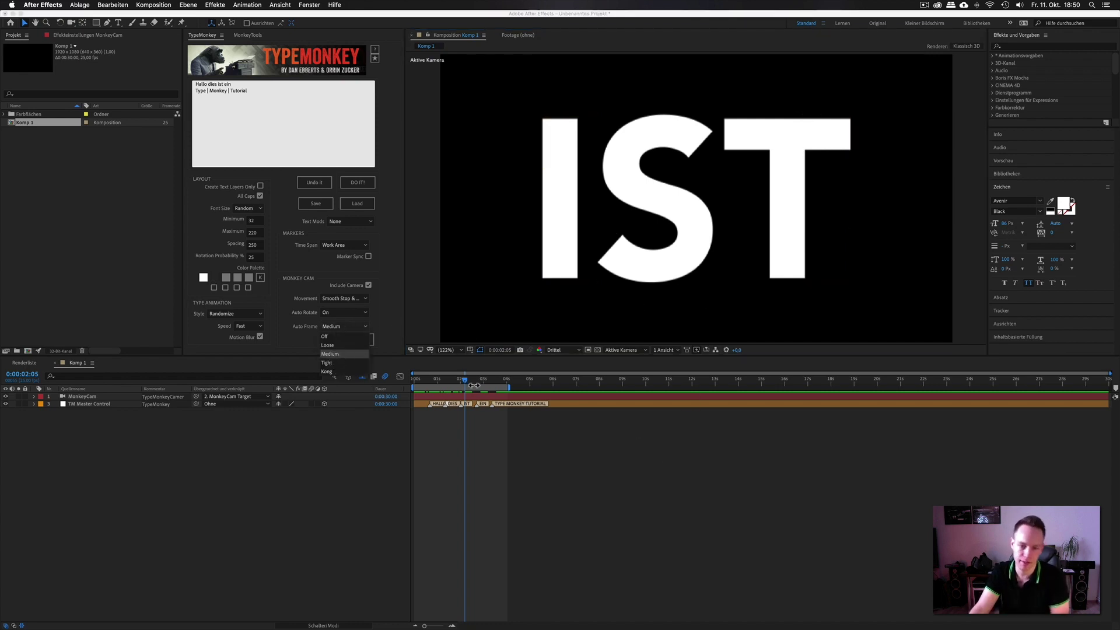
pyautogui.moveTo(467, 381); pyautogui.dragTo(454, 379)
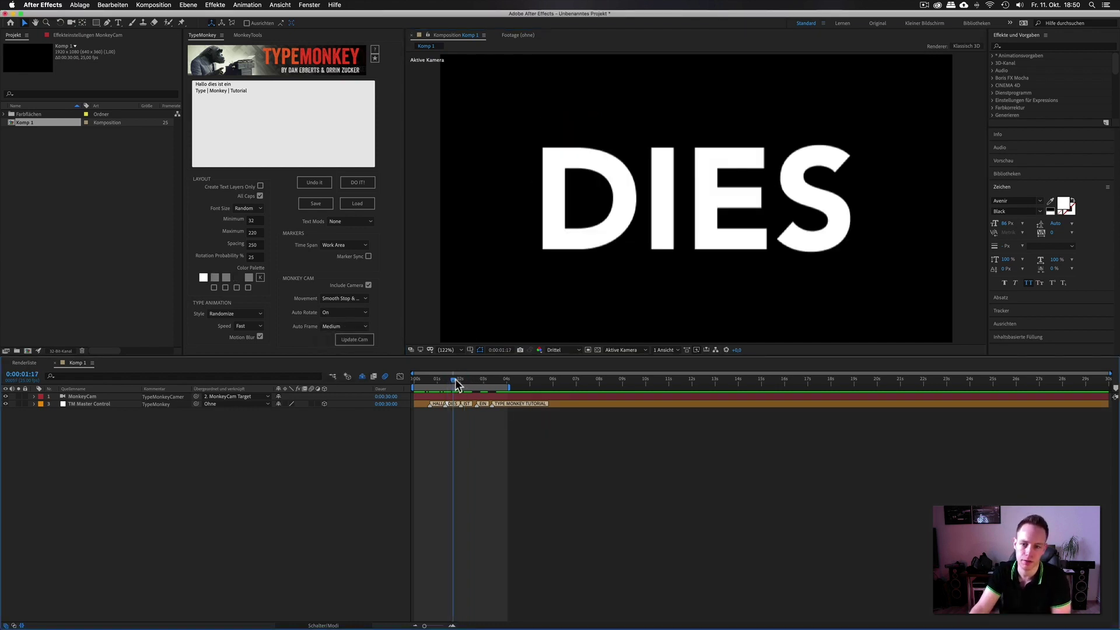
pyautogui.click(353, 327)
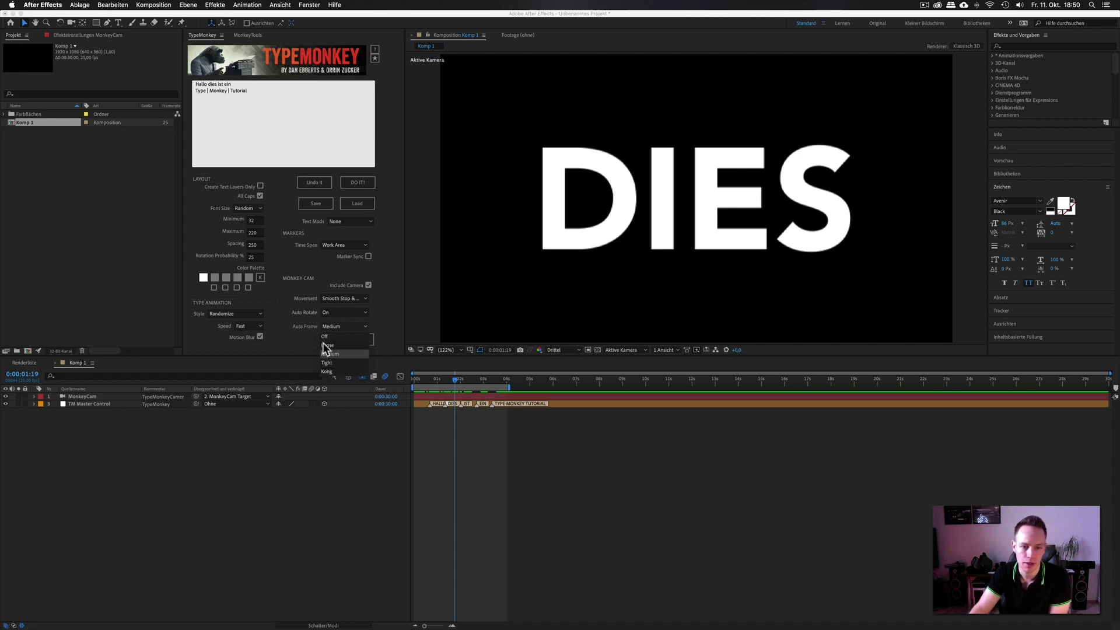
# - Set Auto Frame to Kong, update the camera, and preview the animation from HALLO
pyautogui.click(331, 372)
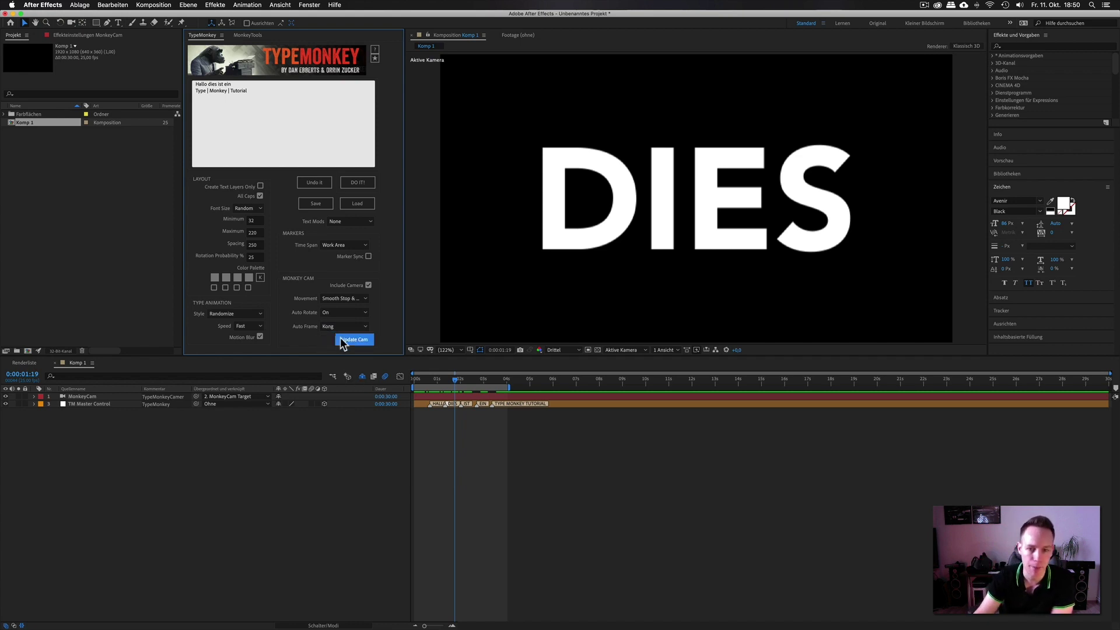
pyautogui.click(343, 341)
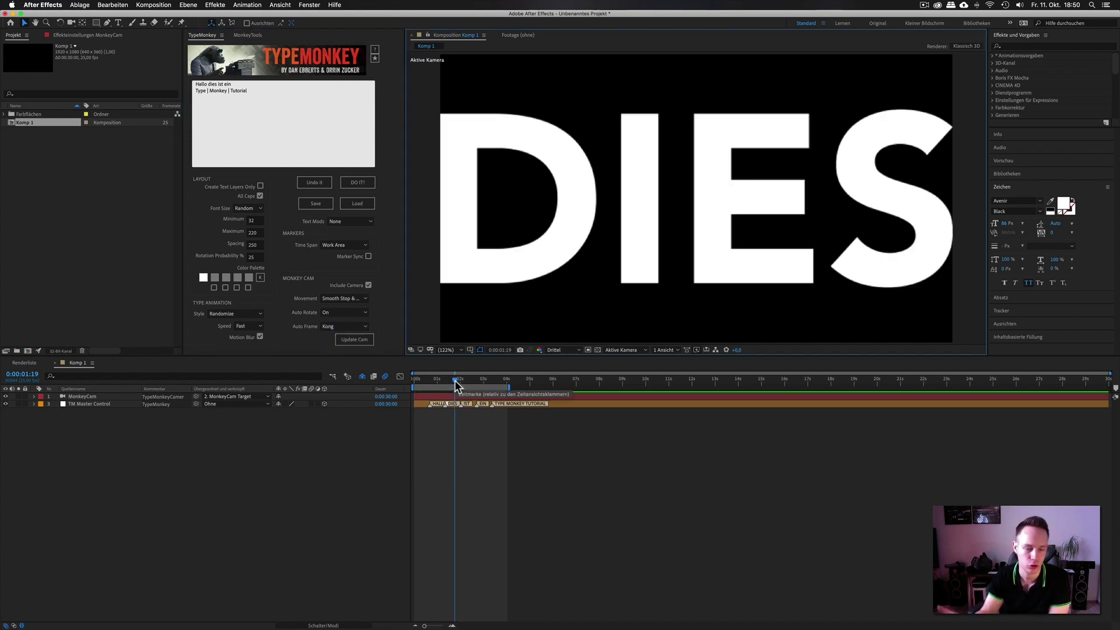
pyautogui.moveTo(459, 387); pyautogui.dragTo(429, 381)
pyautogui.press('space')
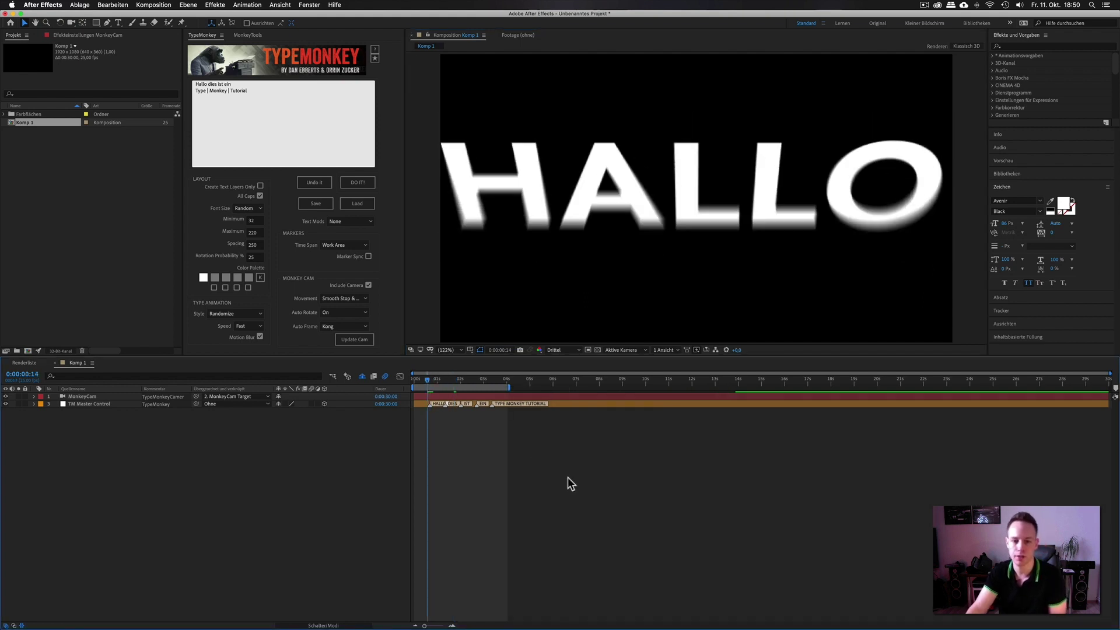
pyautogui.press('space')
pyautogui.press('space')
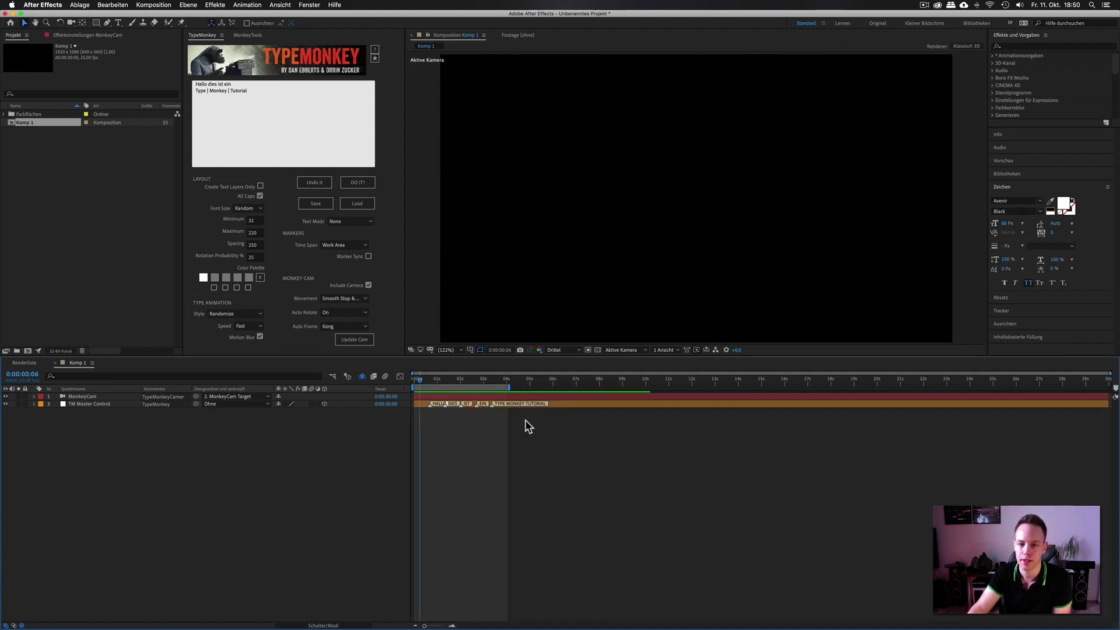
pyautogui.moveTo(460, 379); pyautogui.dragTo(499, 379)
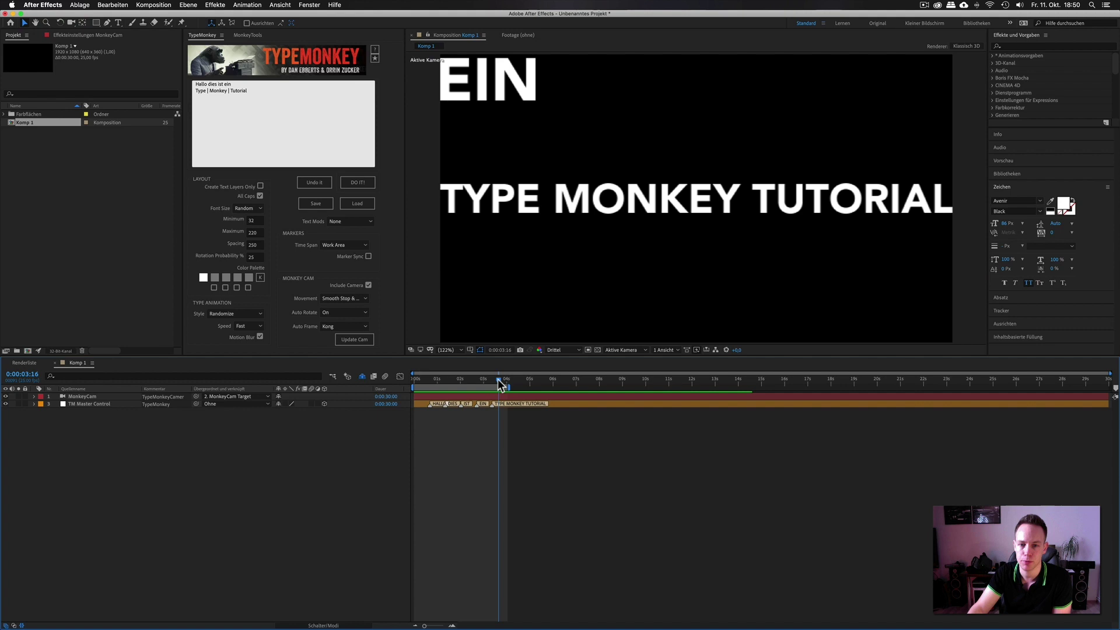
# - Show all shy layers, move the TYPE MONKEY TUTORIAL control so EIN leaves frame, and replay
pyautogui.click(362, 377)
pyautogui.click(108, 544)
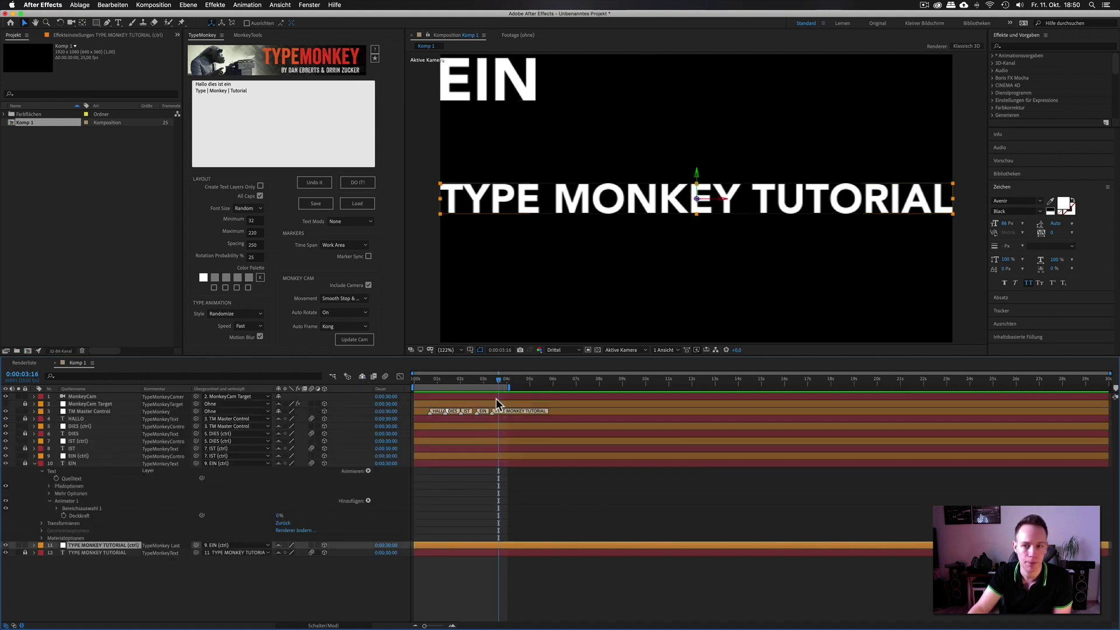
pyautogui.moveTo(697, 175); pyautogui.dragTo(701, 221)
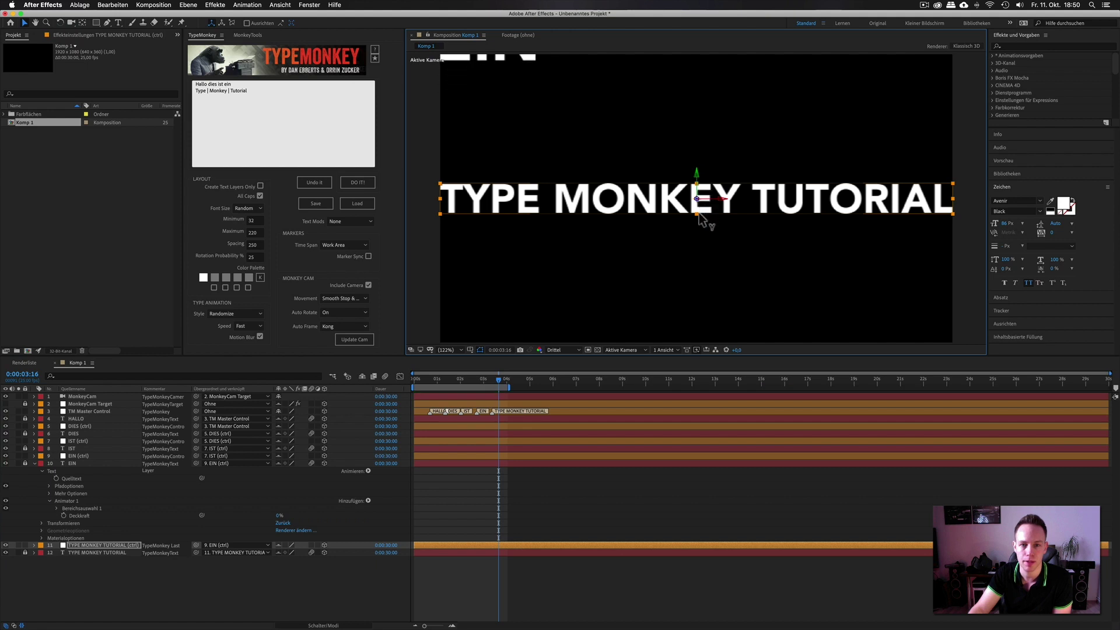
pyautogui.click(417, 380)
pyautogui.press('space')
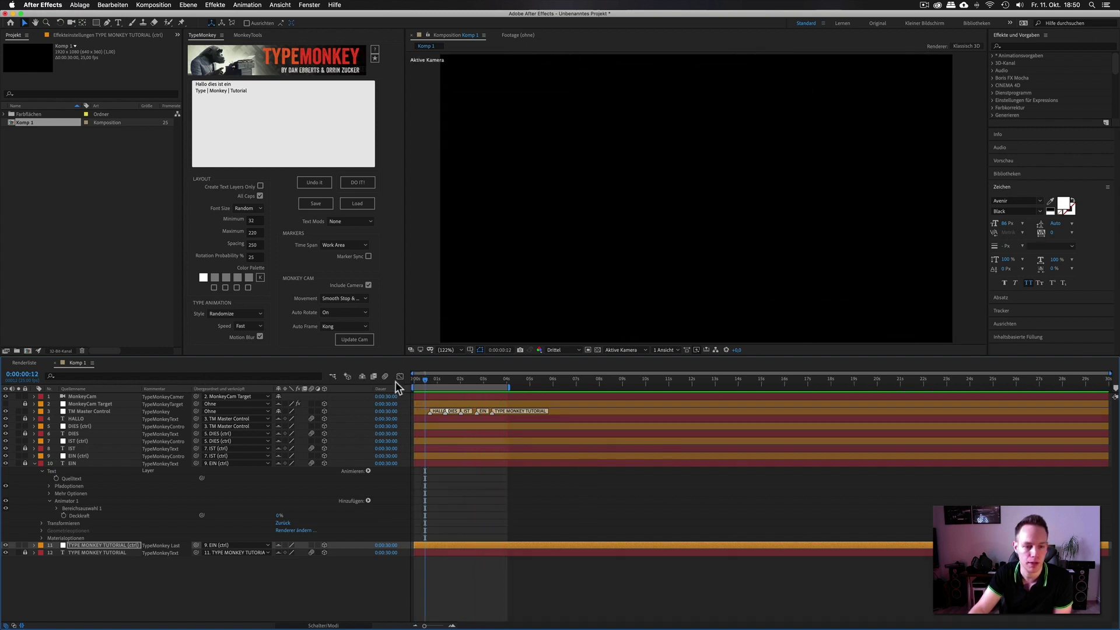
pyautogui.click(361, 376)
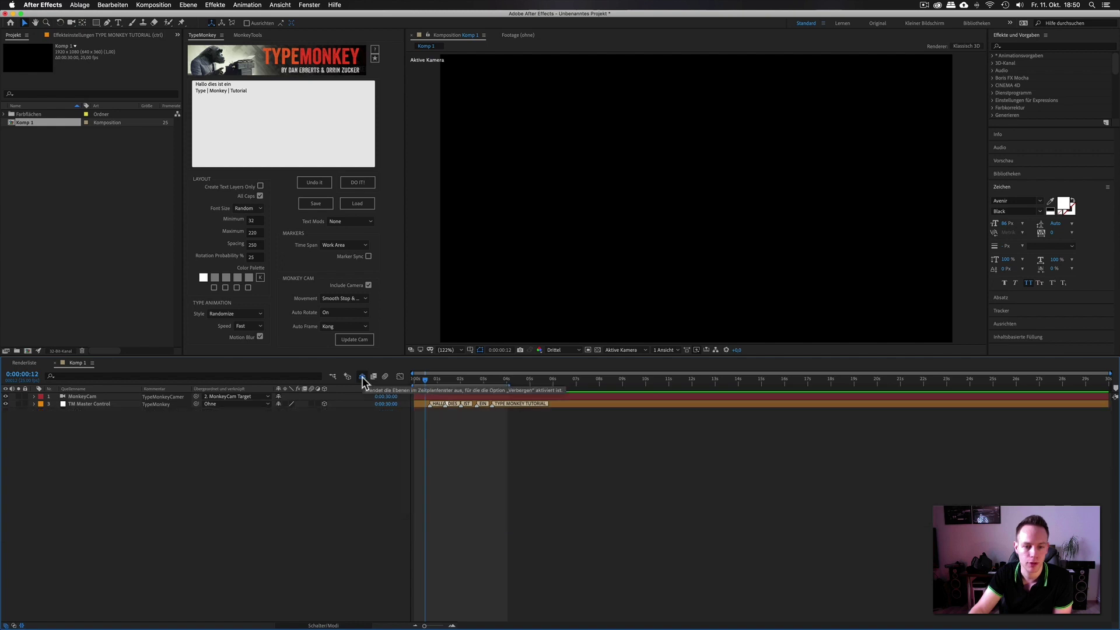
pyautogui.click(298, 131)
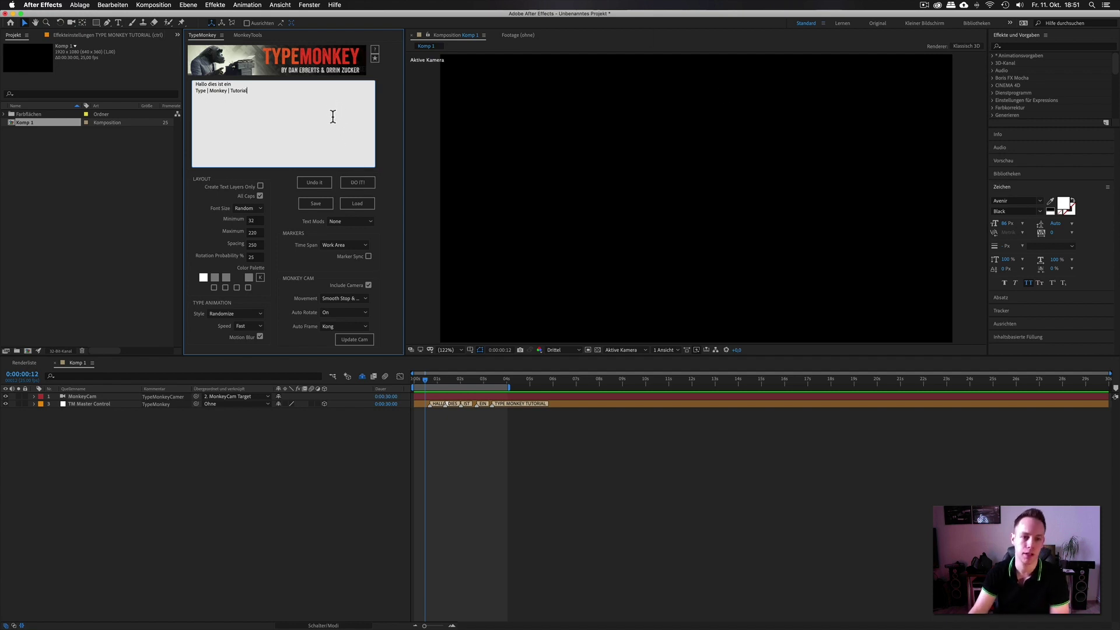
pyautogui.click(289, 85)
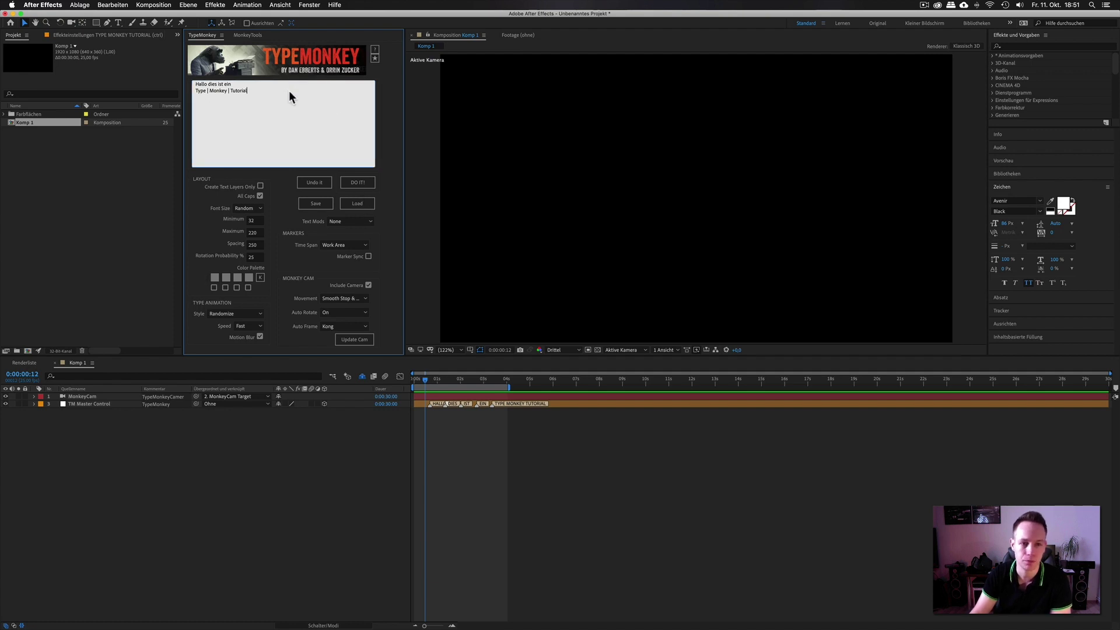
pyautogui.click(374, 59)
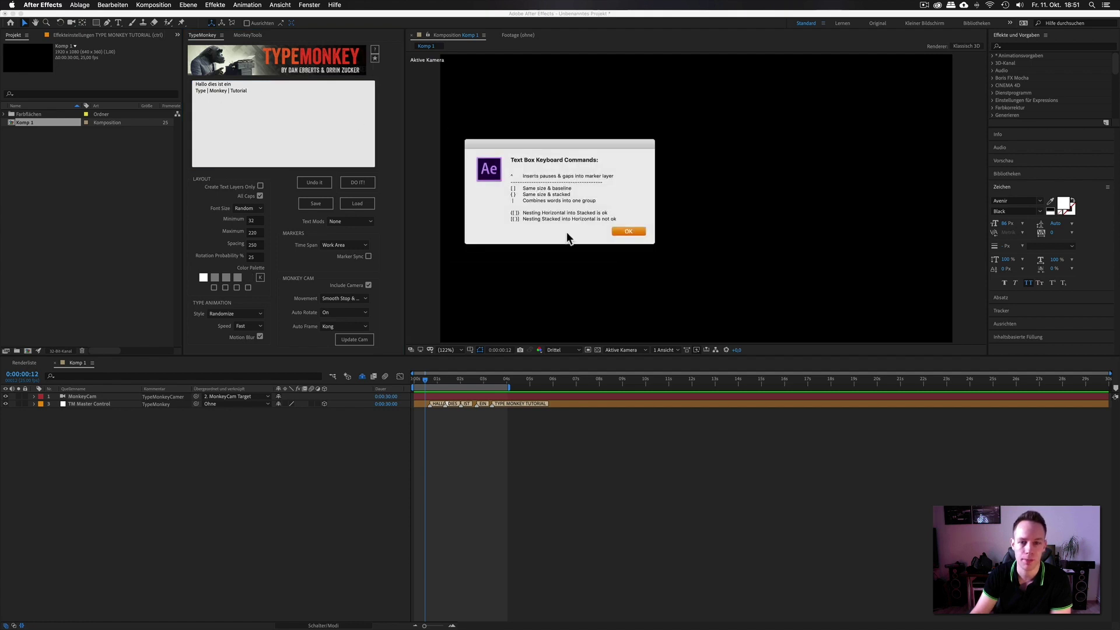
pyautogui.click(628, 231)
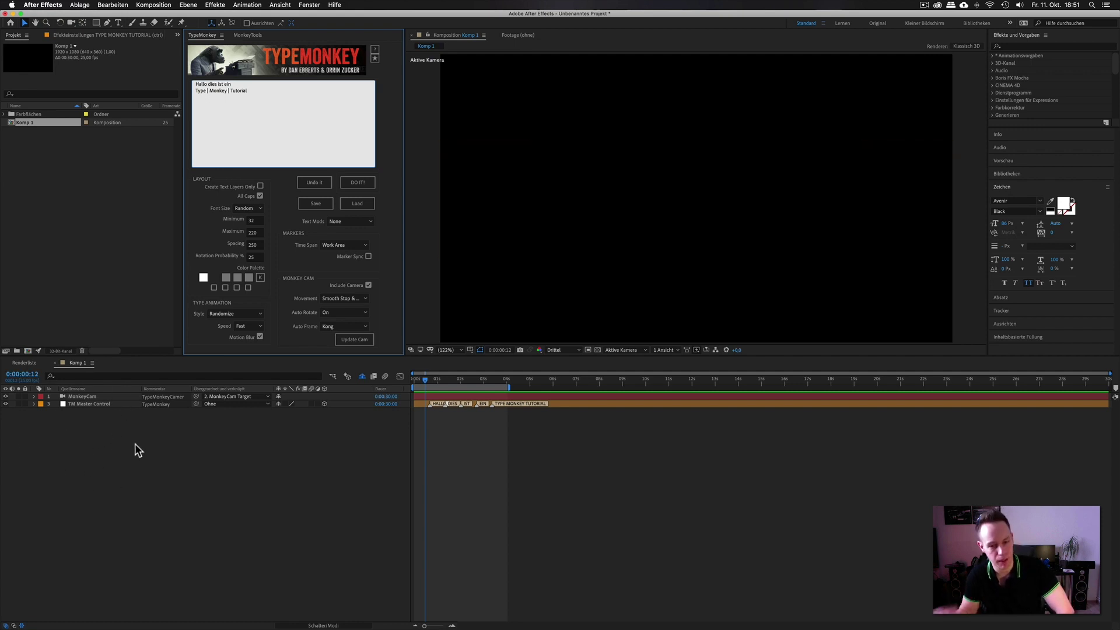
# - Scrub to EIN, toggle the shy-layers switch on and off, and collapse EIN's properties
pyautogui.moveTo(430, 388); pyautogui.dragTo(494, 385)
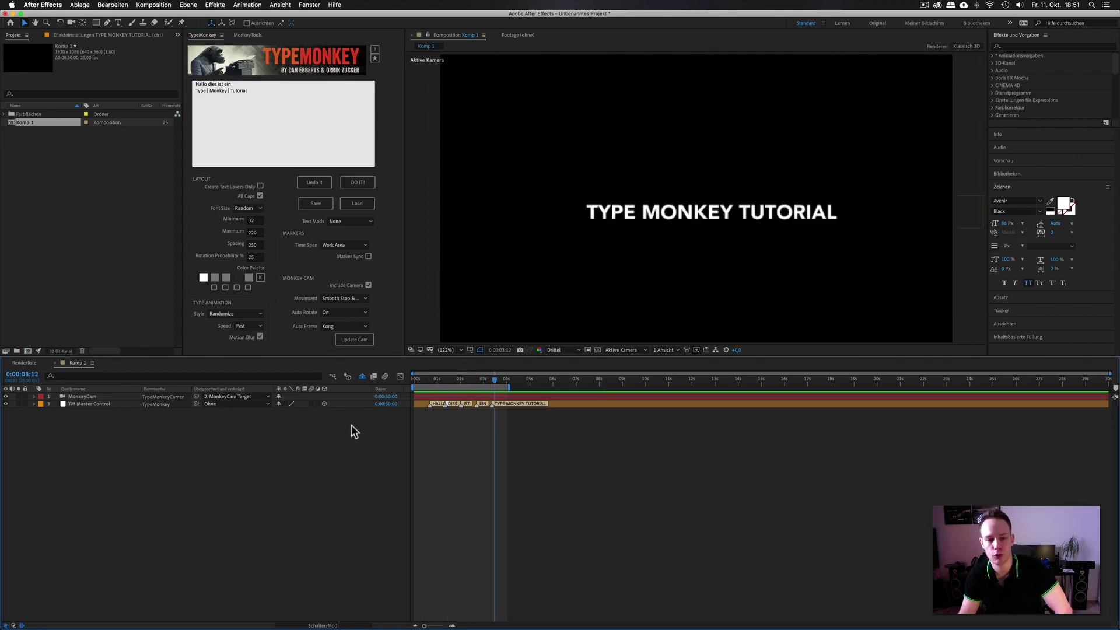
pyautogui.click(363, 377)
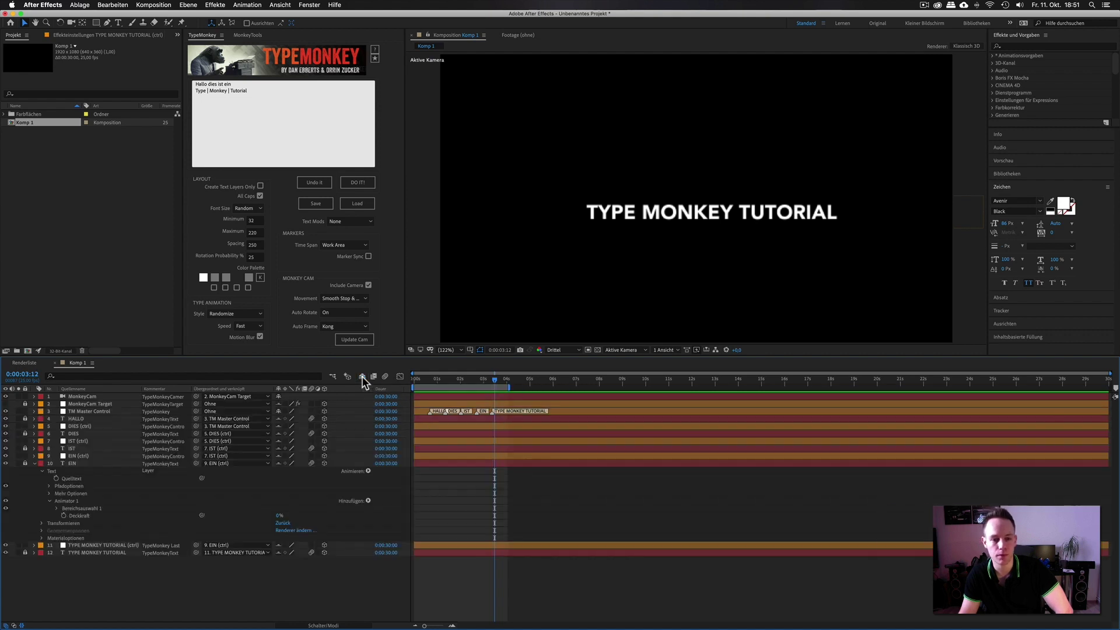
pyautogui.click(34, 463)
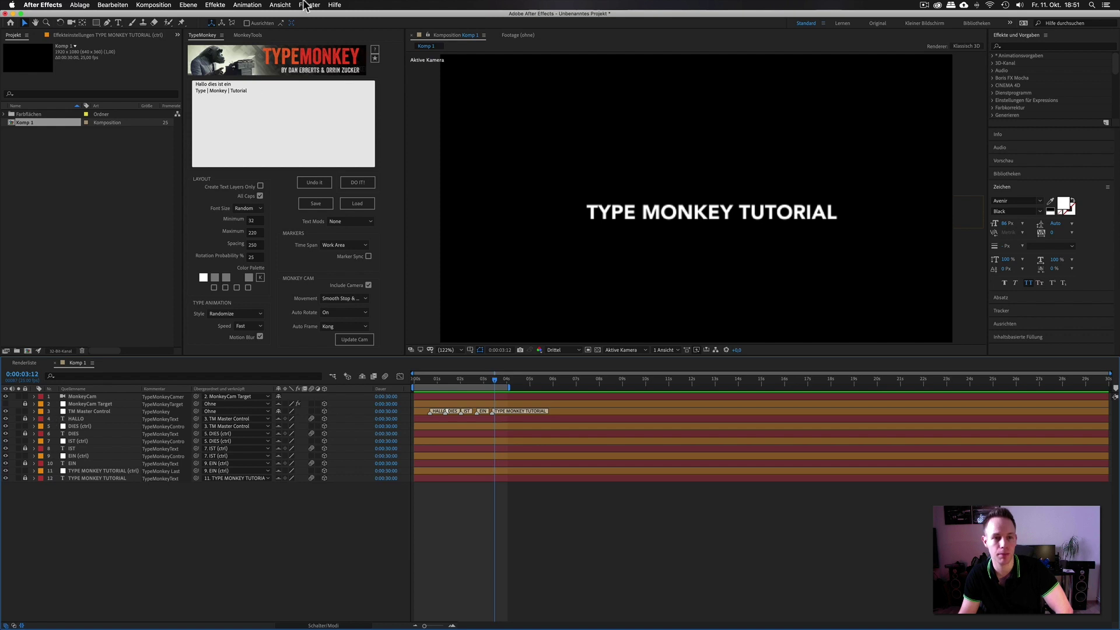
pyautogui.click(361, 377)
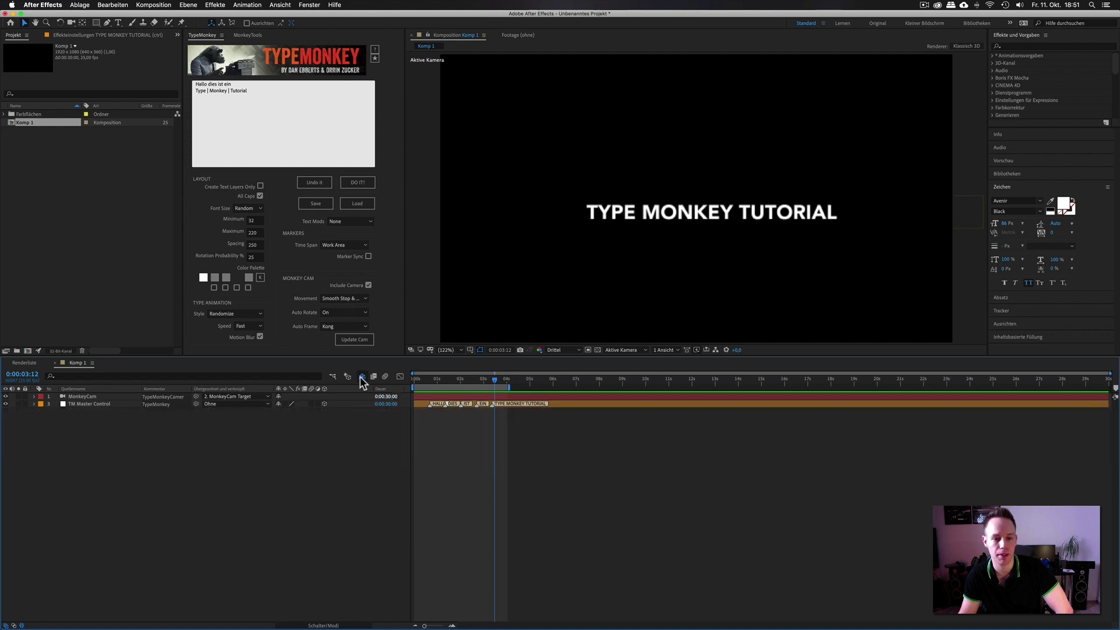
# - In MonkeyTools, run UnShy Control Layers and UnShy Text / Images, then show all shy layers
pyautogui.click(244, 35)
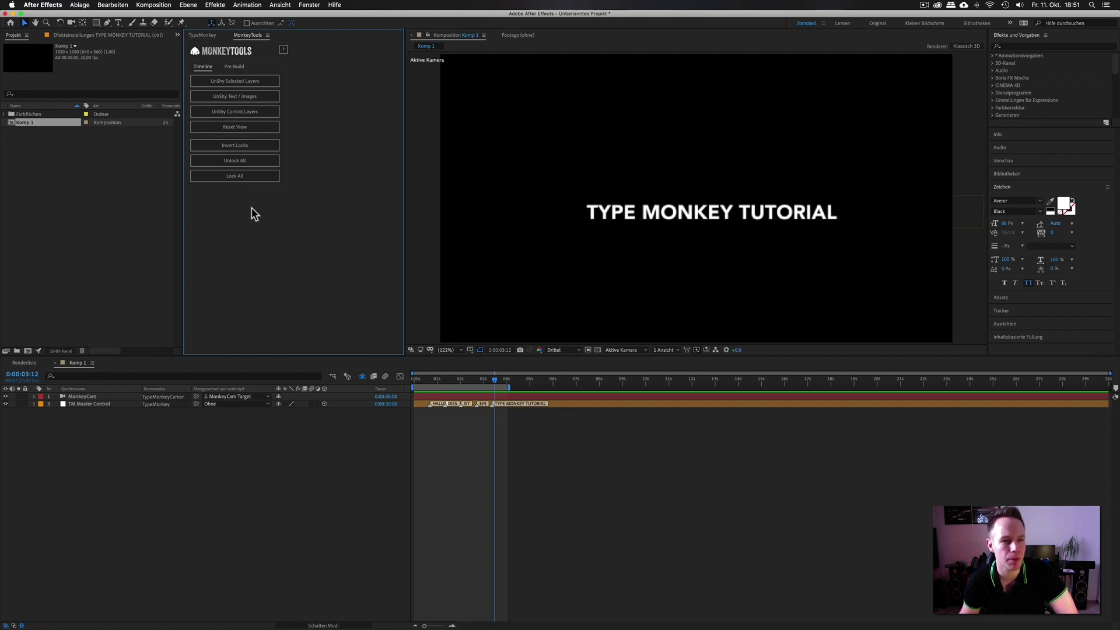
pyautogui.click(242, 114)
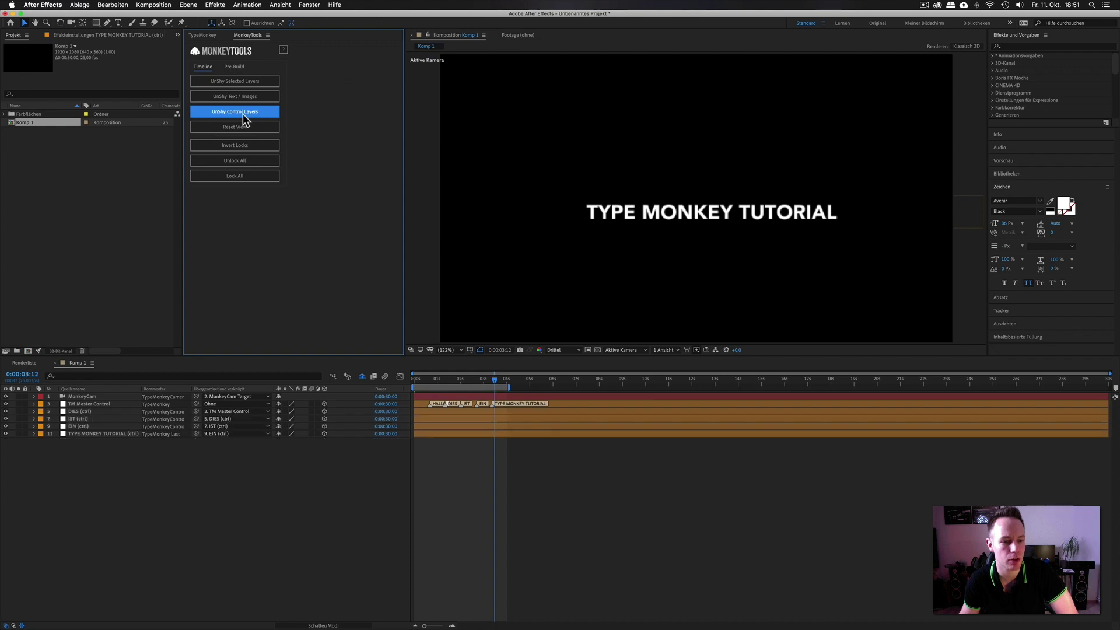
pyautogui.click(245, 98)
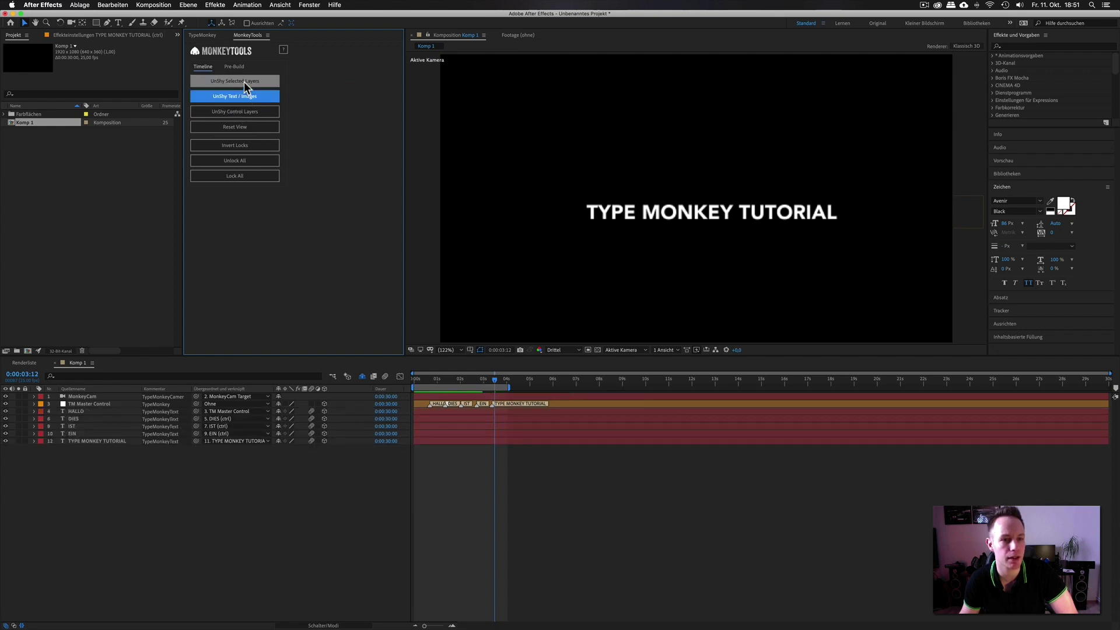
pyautogui.click(243, 81)
pyautogui.click(627, 202)
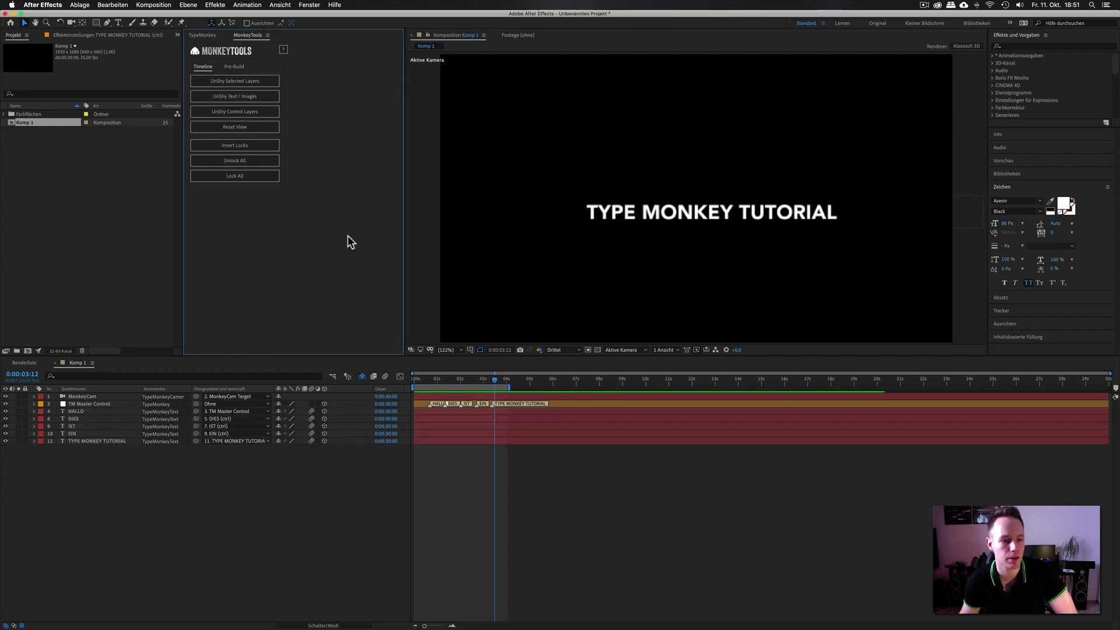
pyautogui.click(362, 377)
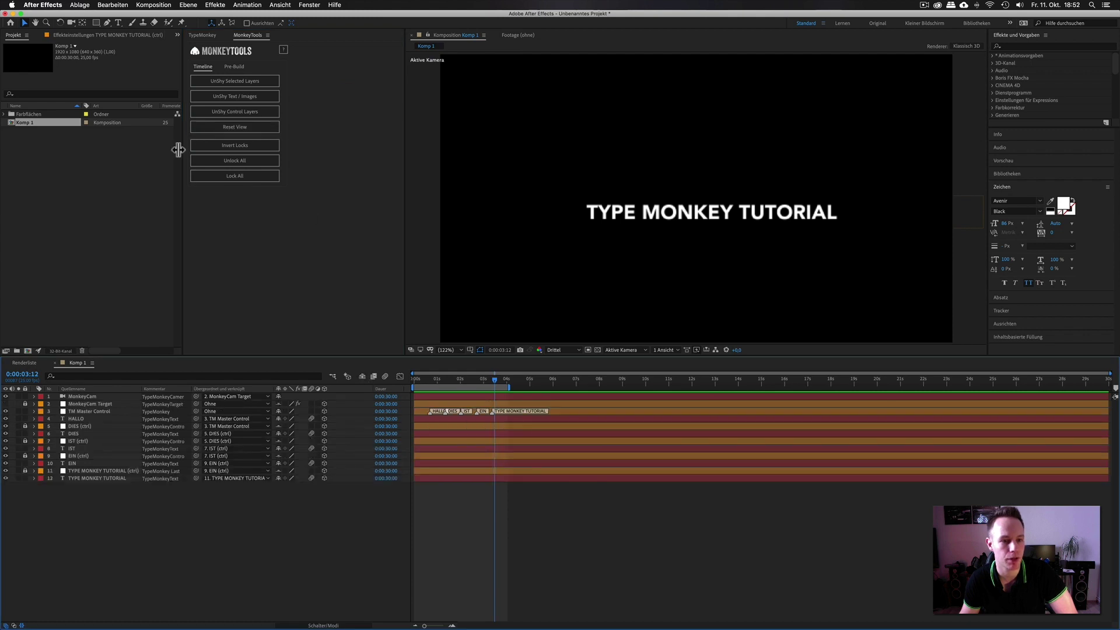
# - Unlock all TypeMonkey layers and precompose layers 1–12 into a composition named monkey_01
pyautogui.click(227, 160)
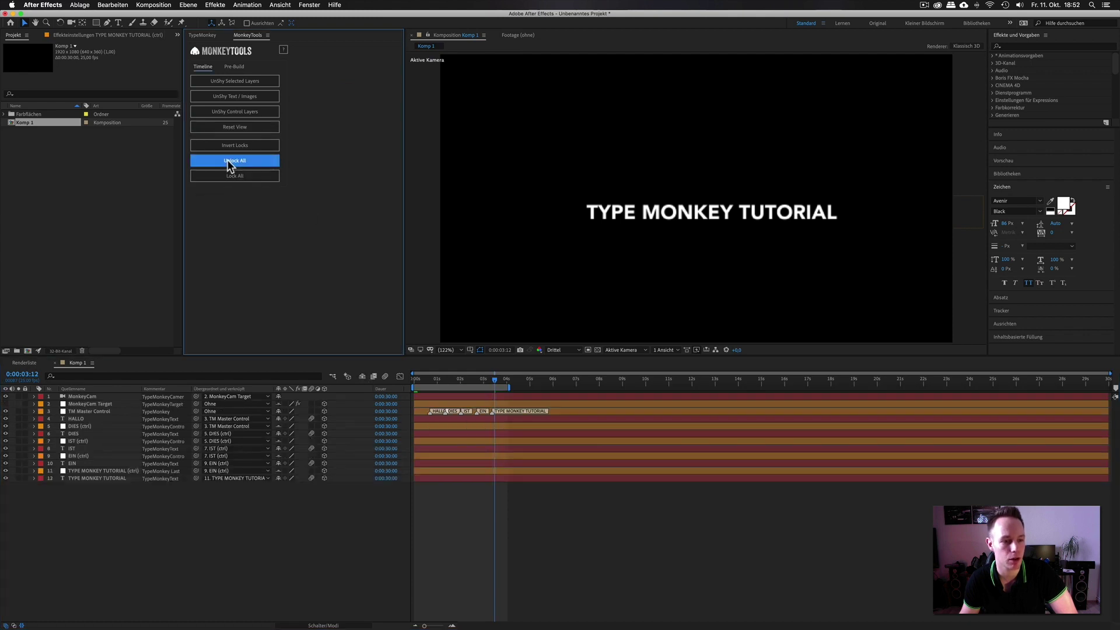
pyautogui.click(86, 396)
pyautogui.keyDown('shift'); pyautogui.click(100, 478); pyautogui.keyUp('shift')
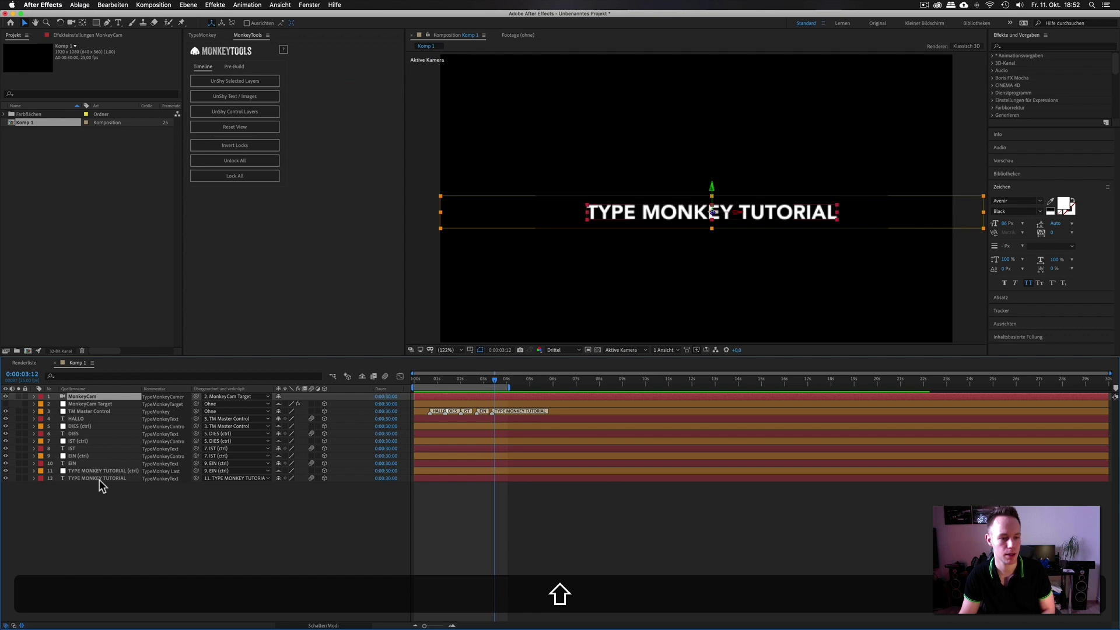
pyautogui.rightClick(100, 478)
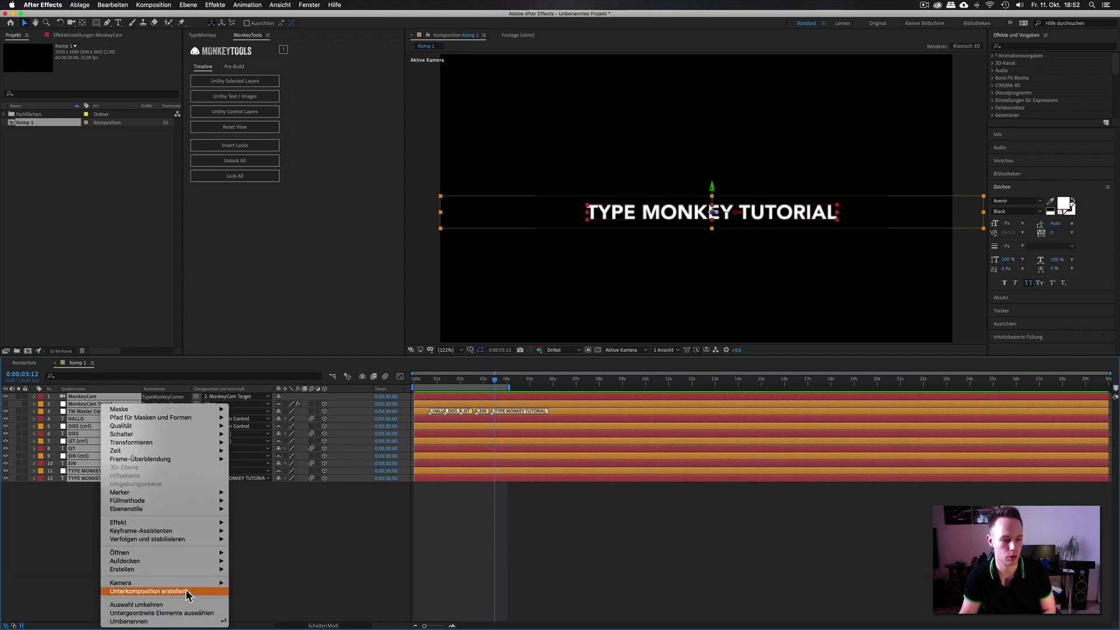
pyautogui.click(712, 458)
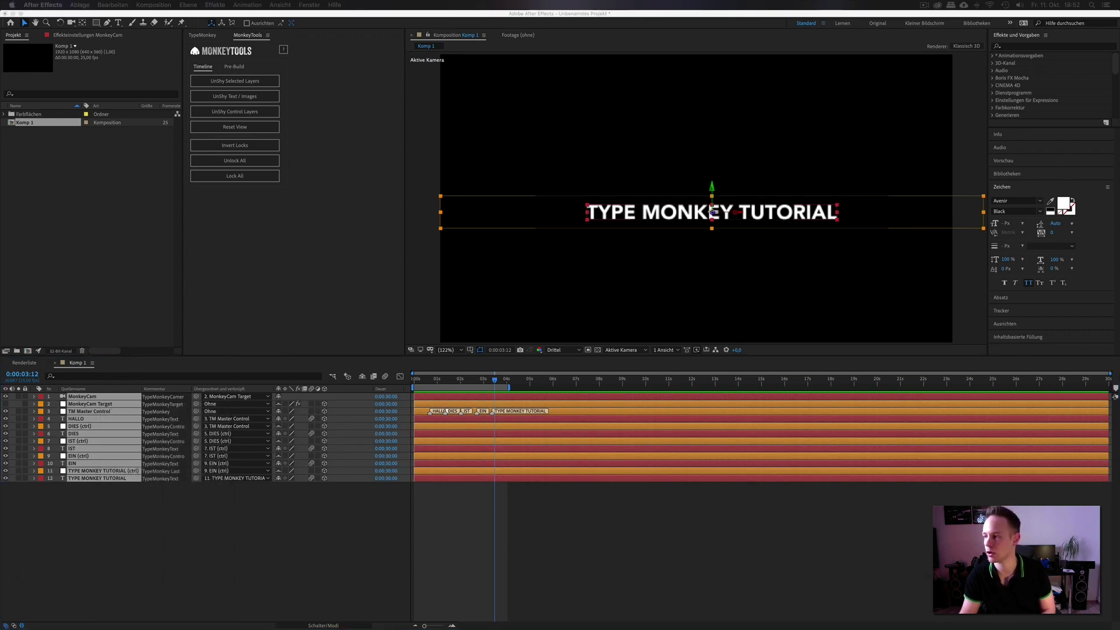
pyautogui.press('super+shift+c')
pyautogui.write('monkey_01')
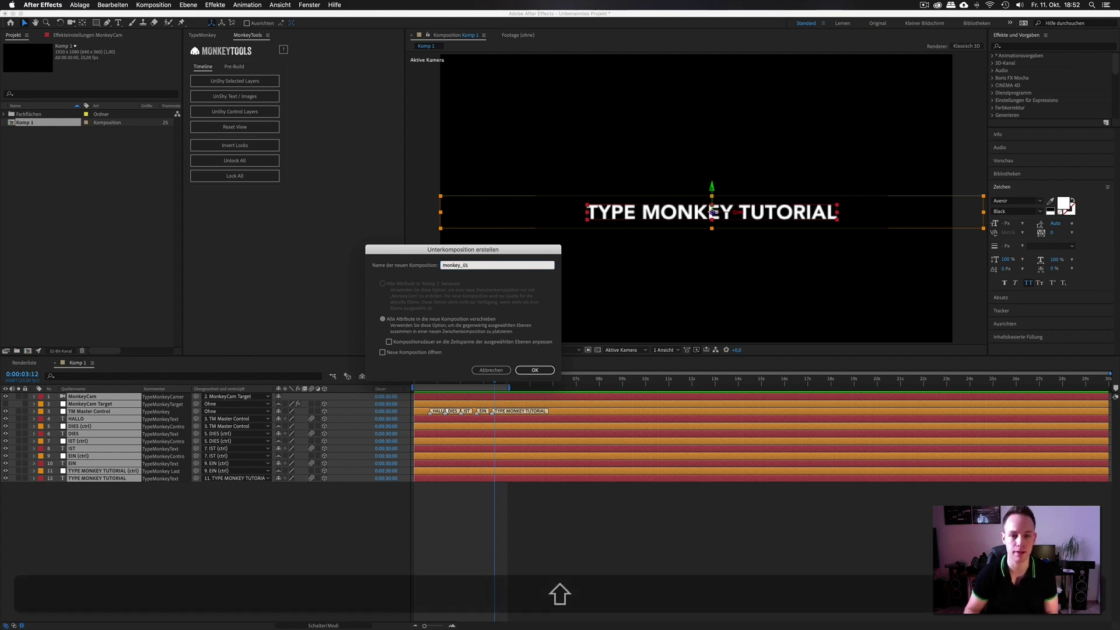
pyautogui.click(532, 371)
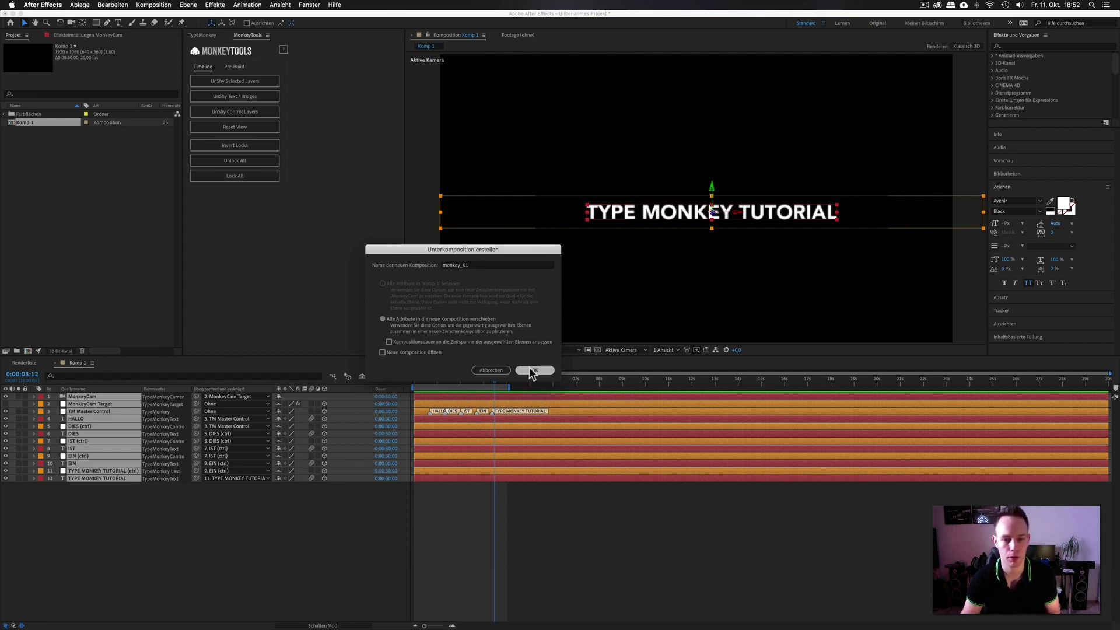
# - Trim the monkey_01 layer to end around four seconds, then set the time to 7:00
pyautogui.moveTo(462, 385); pyautogui.dragTo(508, 387)
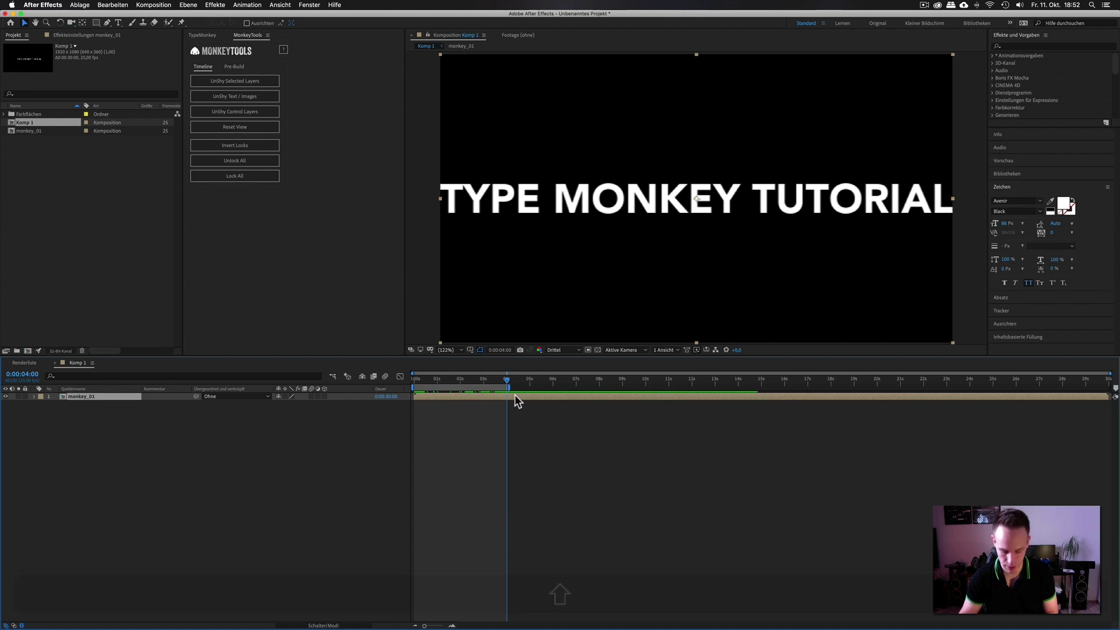
pyautogui.hotkey('alt', ']')
pyautogui.moveTo(508, 379); pyautogui.dragTo(512, 387)
pyautogui.click(527, 380)
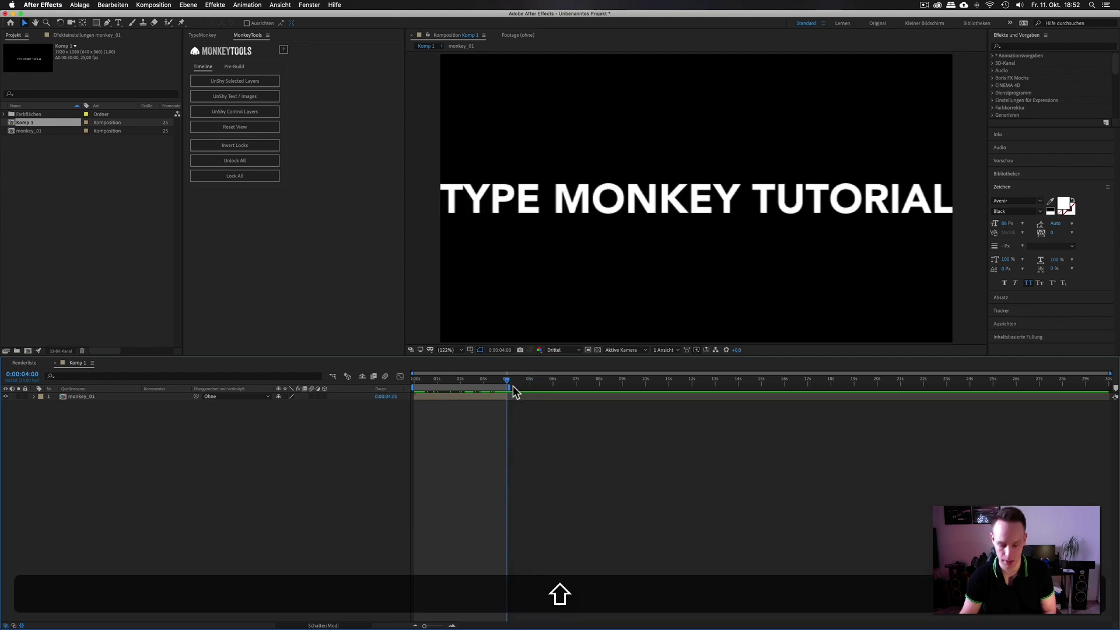
pyautogui.moveTo(533, 381); pyautogui.dragTo(575, 382)
pyautogui.press('n')
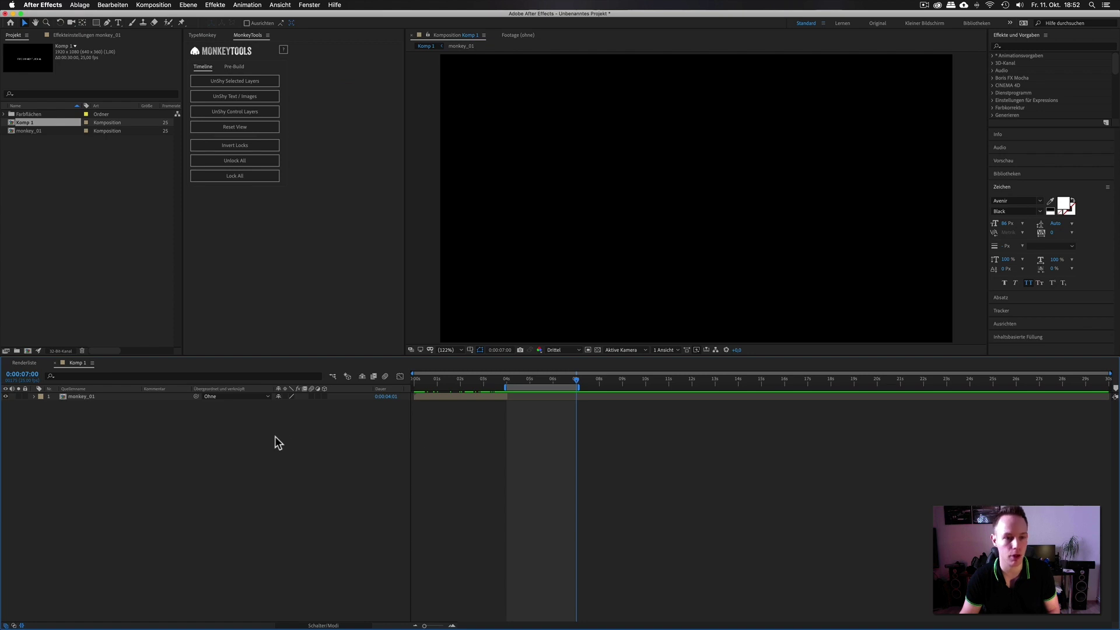
# - Generate a second TypeMonkey text animation with DO IT! starting at the current time
pyautogui.click(207, 36)
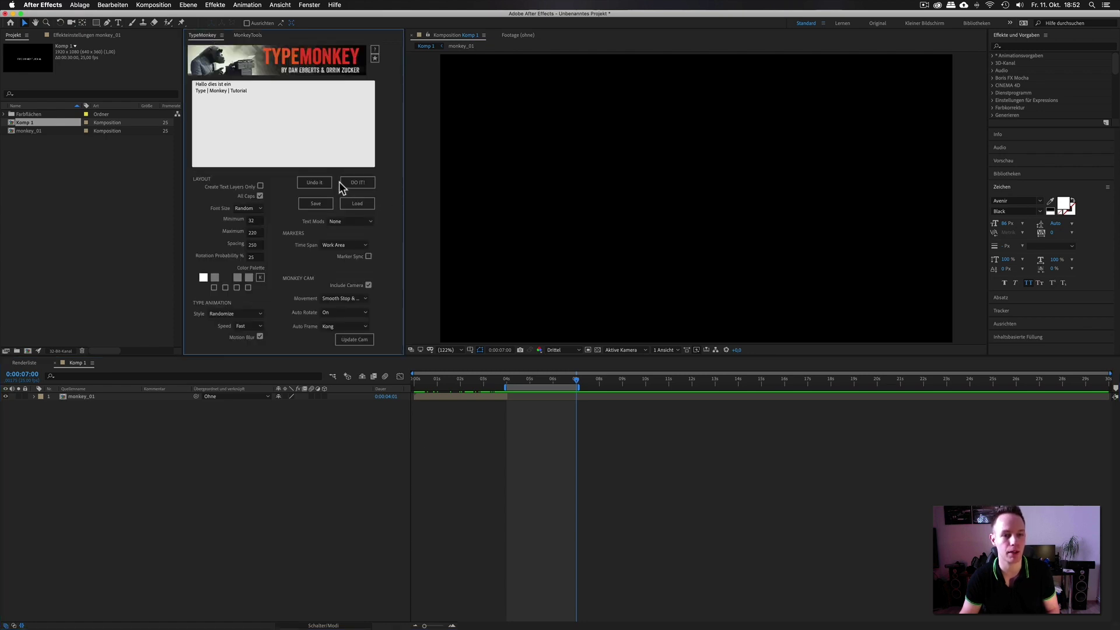
pyautogui.click(357, 182)
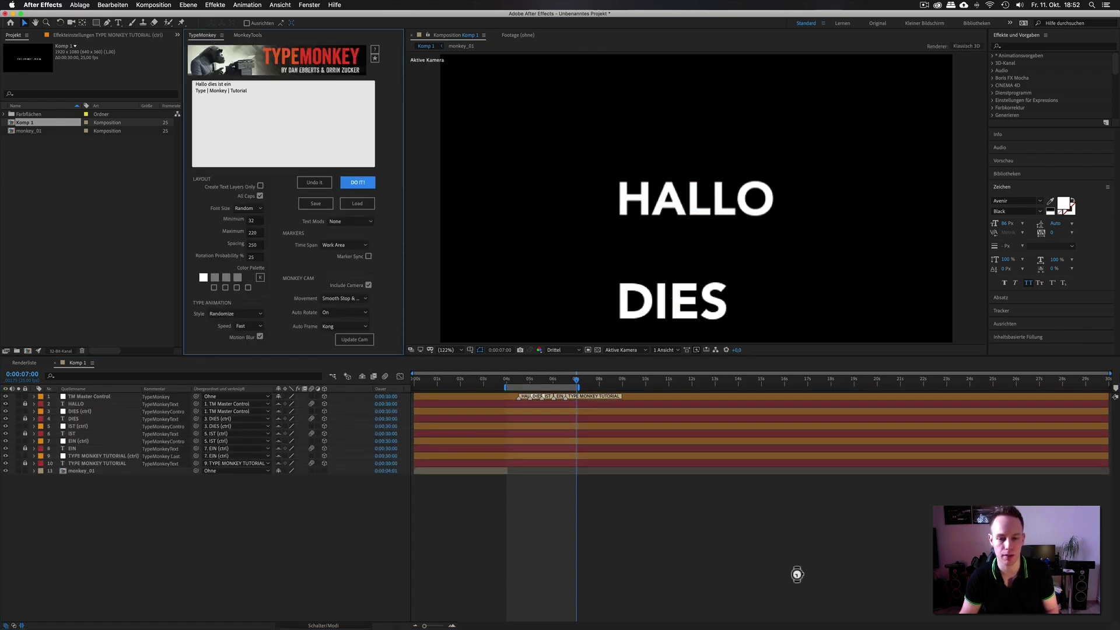
pyautogui.moveTo(535, 385)
pyautogui.mouseDown()
pyautogui.moveTo(518, 382)
pyautogui.moveTo(538, 382)
pyautogui.mouseUp()
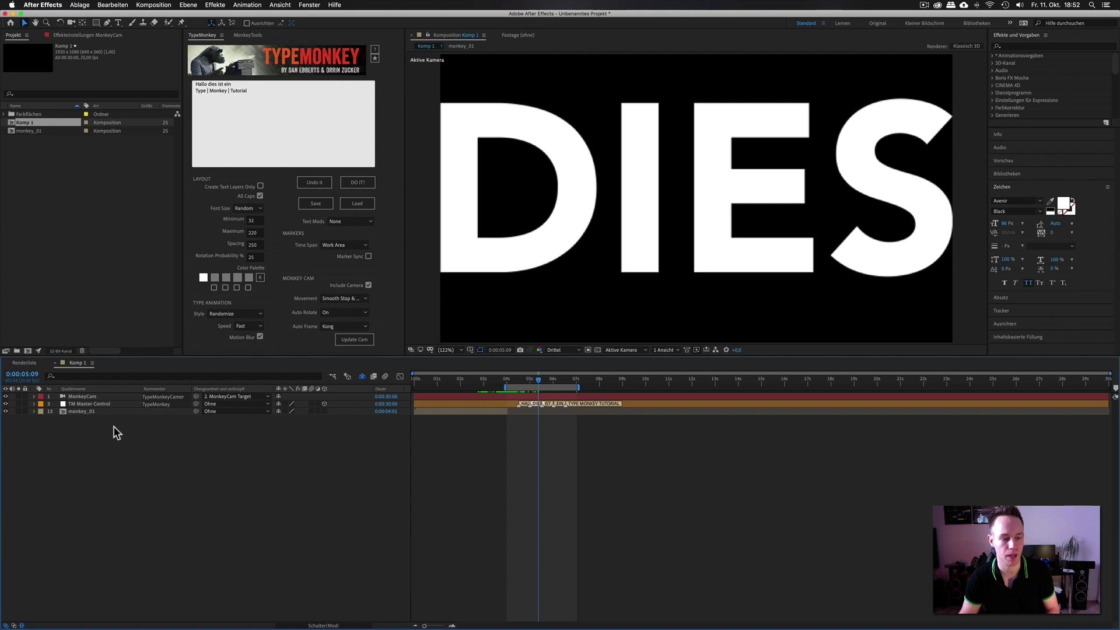
# - Reveal the new build's shy layers, unlock them all, and select layers 1–12
pyautogui.click(362, 377)
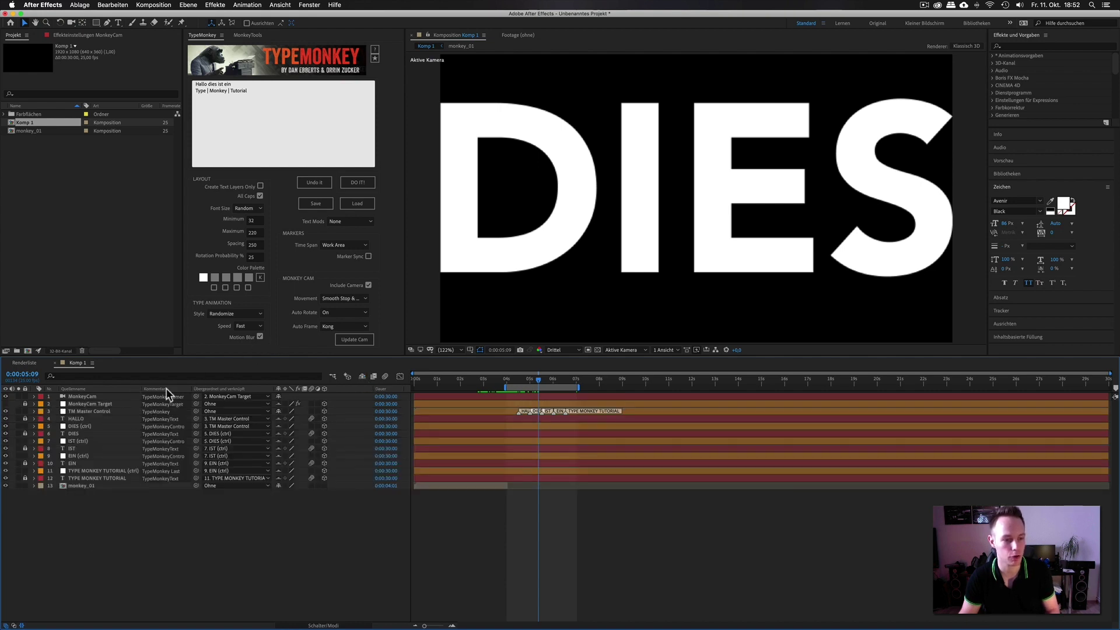
pyautogui.click(250, 36)
pyautogui.click(257, 161)
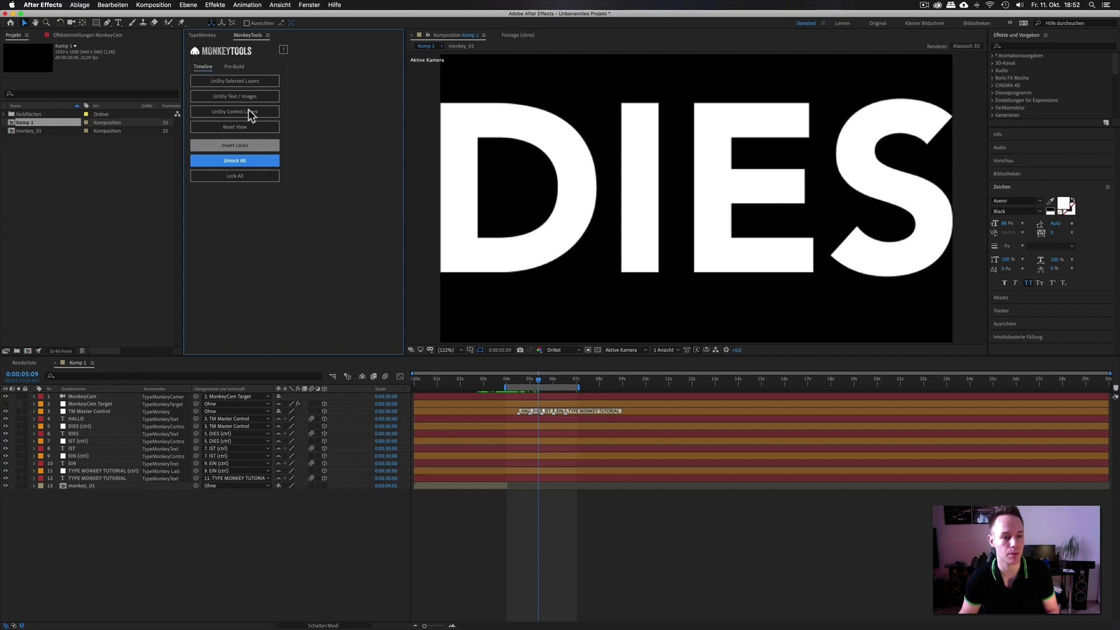
pyautogui.click(202, 35)
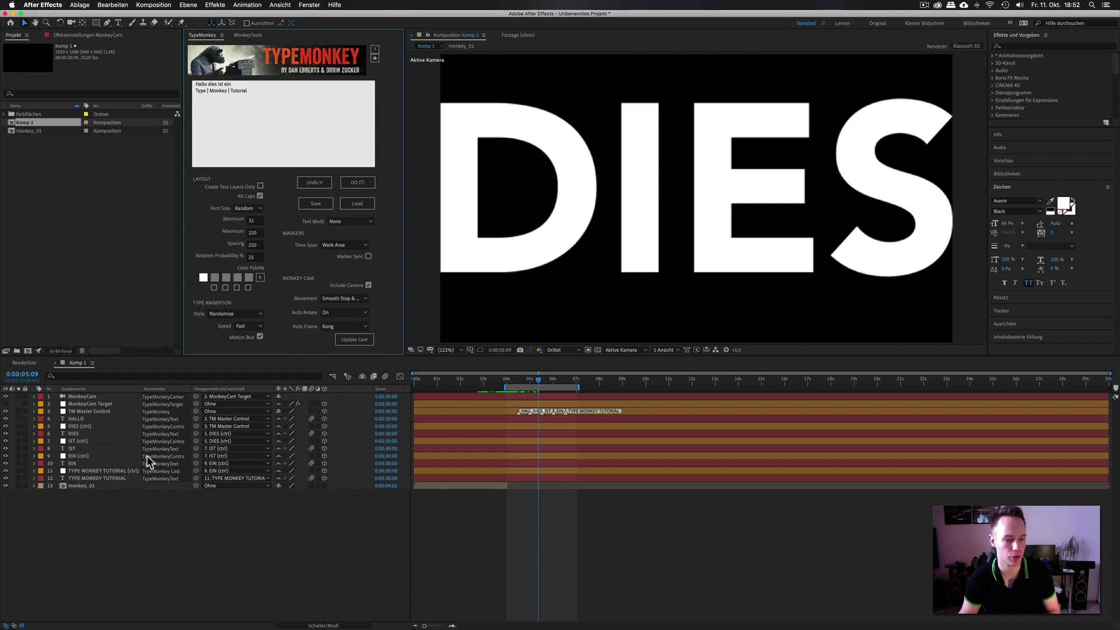
pyautogui.click(83, 478)
pyautogui.keyDown('shift'); pyautogui.click(85, 399); pyautogui.keyUp('shift')
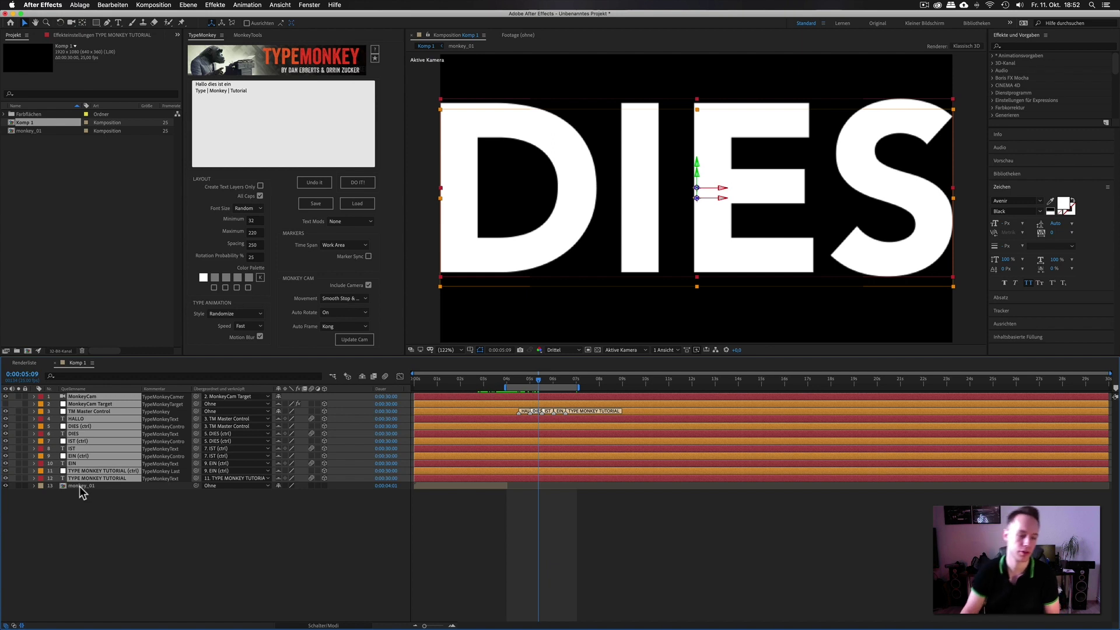
# - Precompose the selected layers as monkey_02 and move the time back to 4 seconds
pyautogui.rightClick(82, 467)
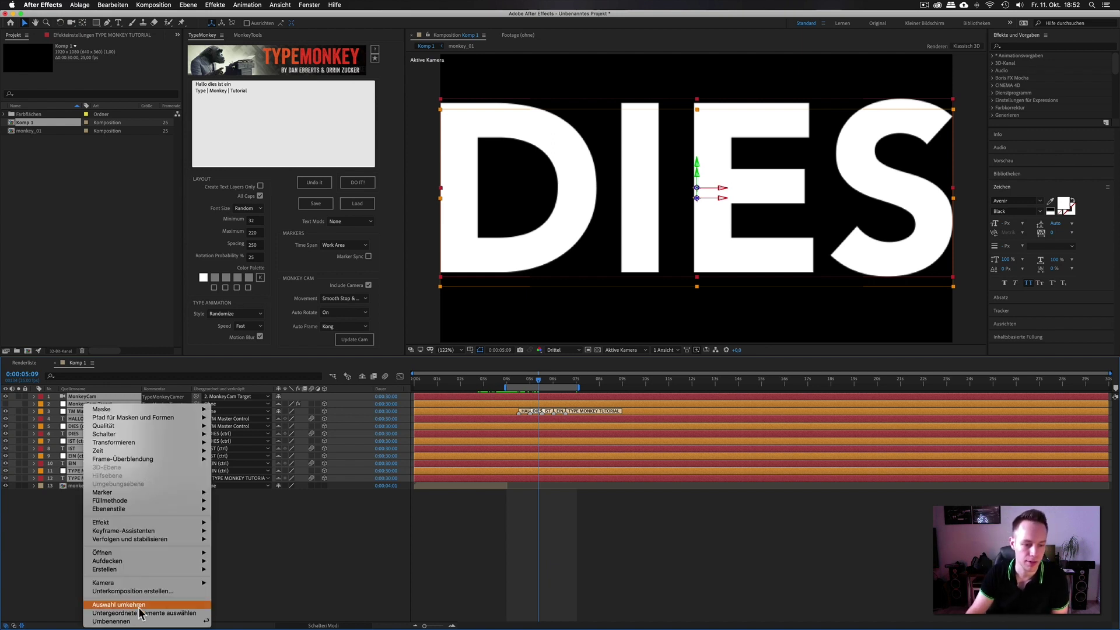
pyautogui.click(142, 591)
pyautogui.write('monkey_02')
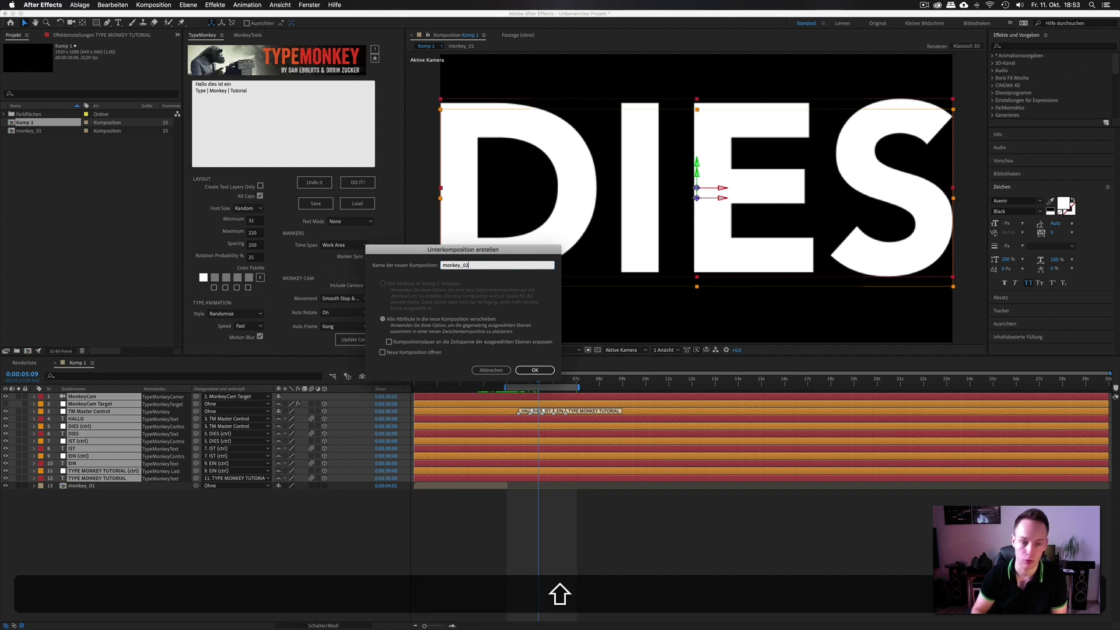
pyautogui.press('Return')
pyautogui.moveTo(517, 379); pyautogui.dragTo(508, 383)
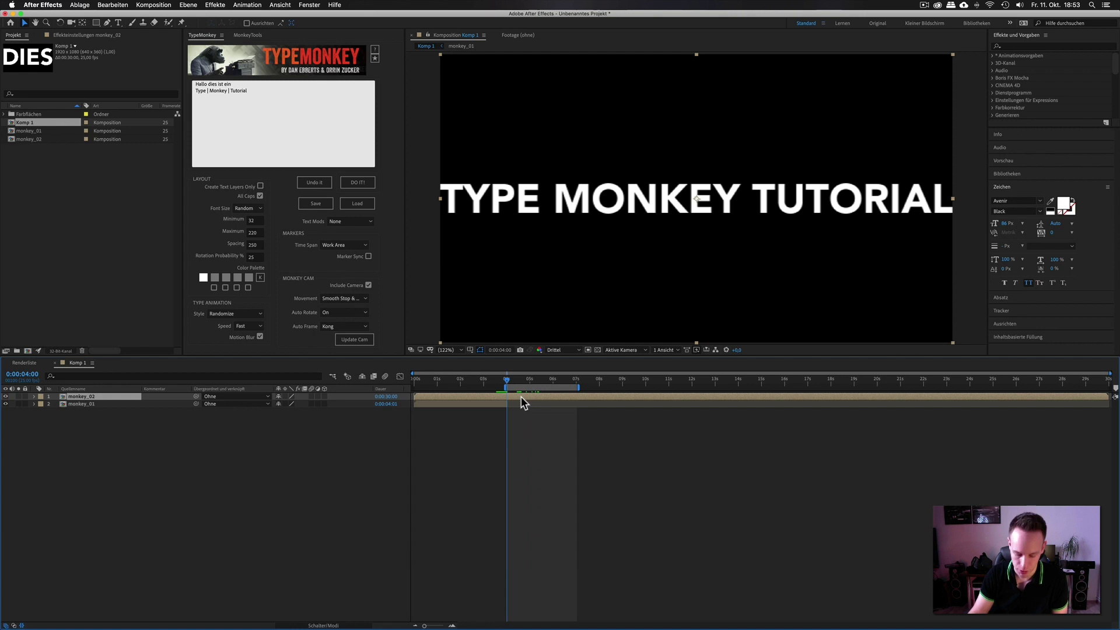
# - Trim the monkey_02 layer to start at 4 seconds and end at 7 seconds
pyautogui.hotkey('alt', '[')
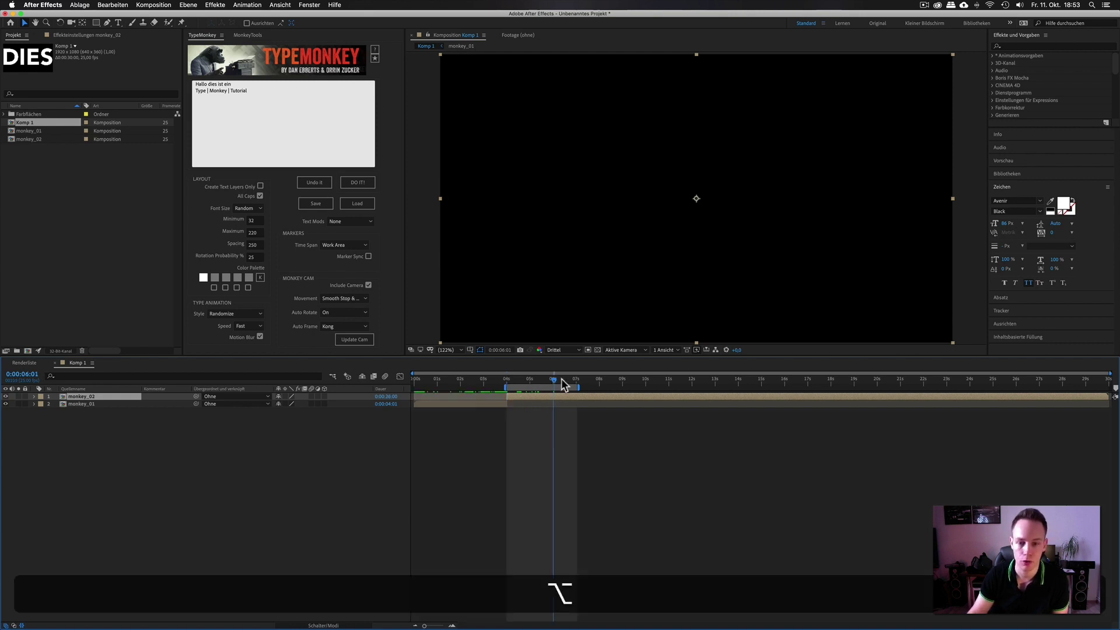
pyautogui.keyDown('shift'); pyautogui.click(576, 380); pyautogui.keyUp('shift')
pyautogui.hotkey('alt', ']')
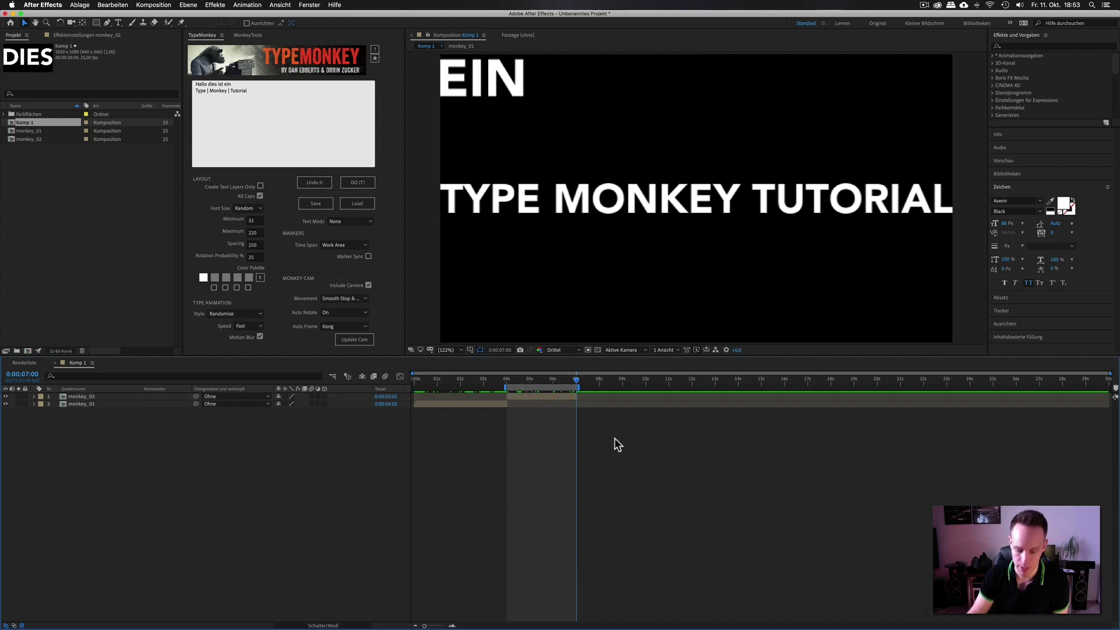
pyautogui.moveTo(506, 388)
pyautogui.mouseDown()
pyautogui.moveTo(414, 387)
pyautogui.moveTo(535, 384)
pyautogui.mouseUp()
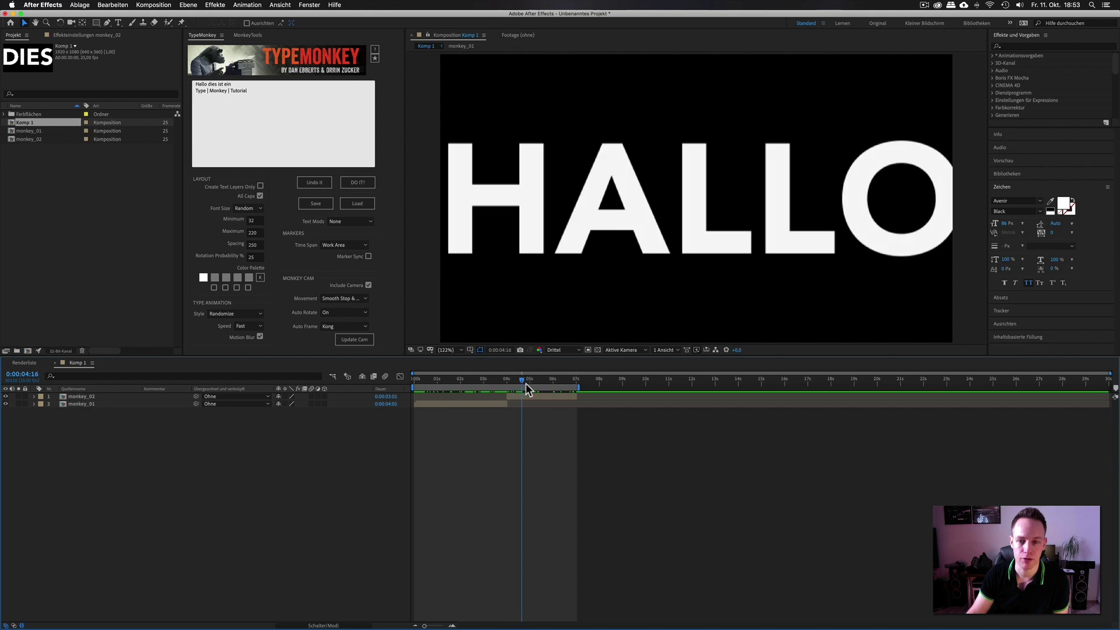
# - Set monkey_02's camera Auto Frame to Loose, update the camera, and return to Komp 1
pyautogui.doubleClick(544, 397)
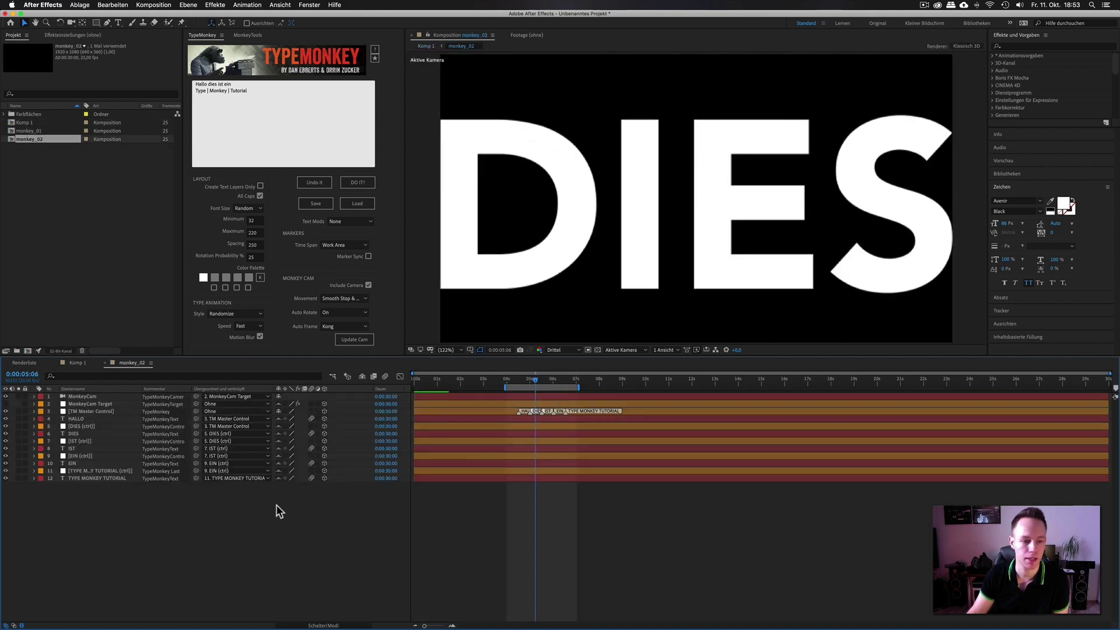
pyautogui.click(346, 326)
pyautogui.click(347, 345)
pyautogui.click(355, 339)
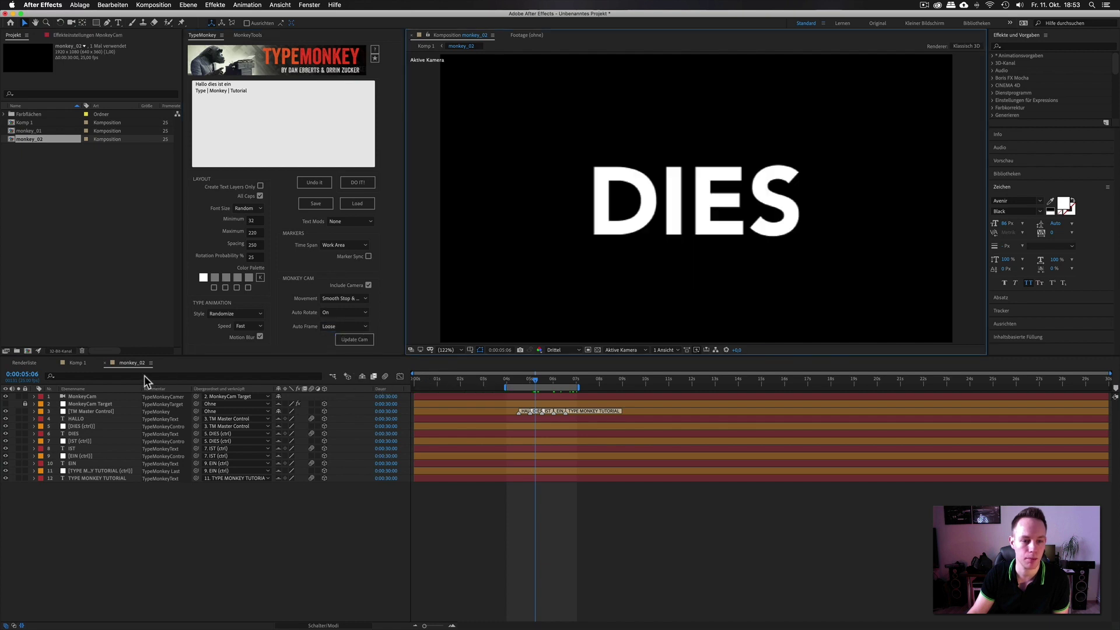
pyautogui.click(78, 364)
pyautogui.moveTo(520, 380)
pyautogui.mouseDown()
pyautogui.moveTo(555, 386)
pyautogui.moveTo(522, 387)
pyautogui.mouseUp()
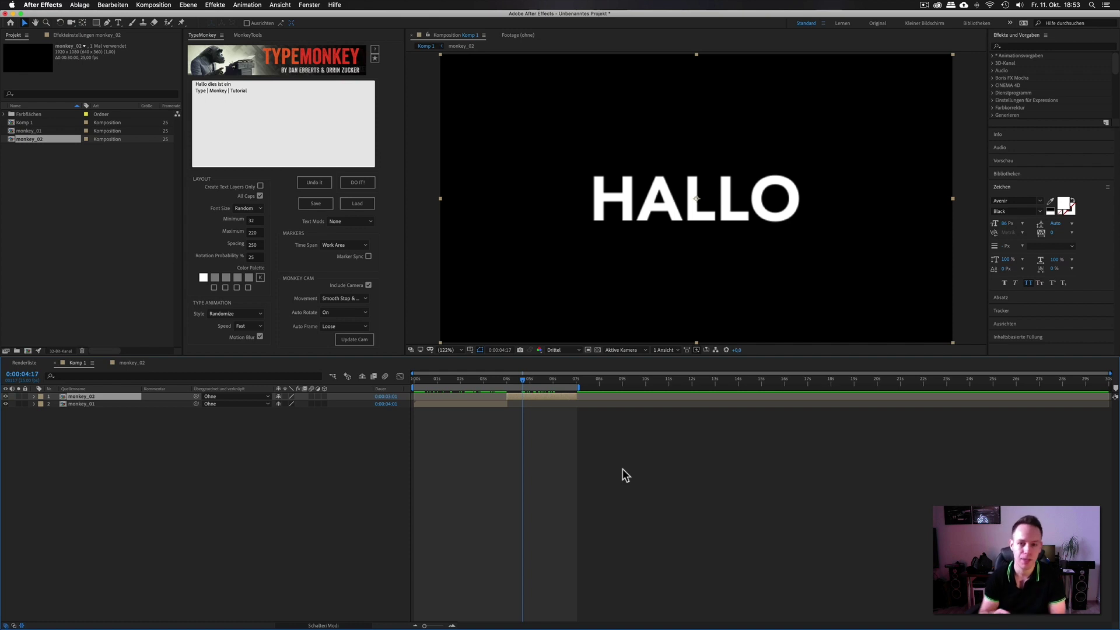
pyautogui.click(598, 351)
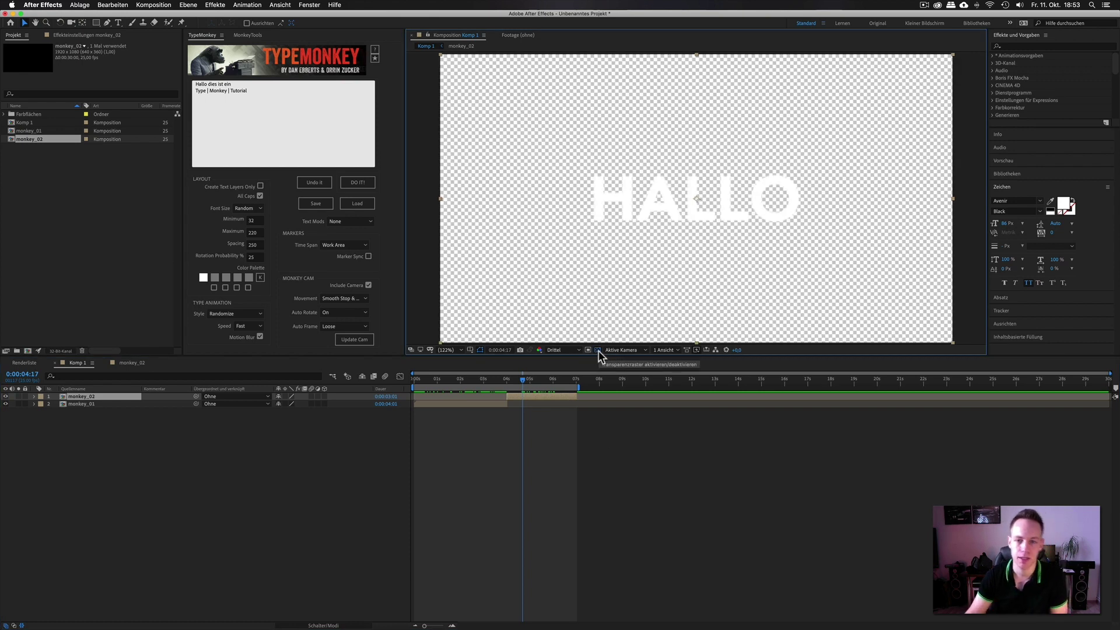
pyautogui.click(598, 351)
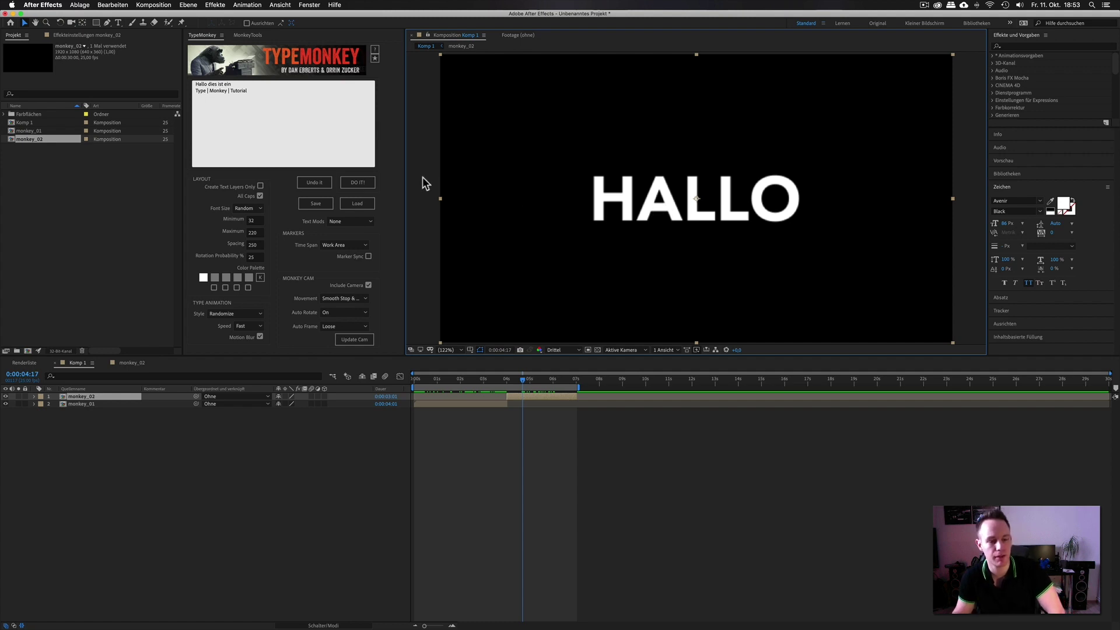
pyautogui.click(260, 484)
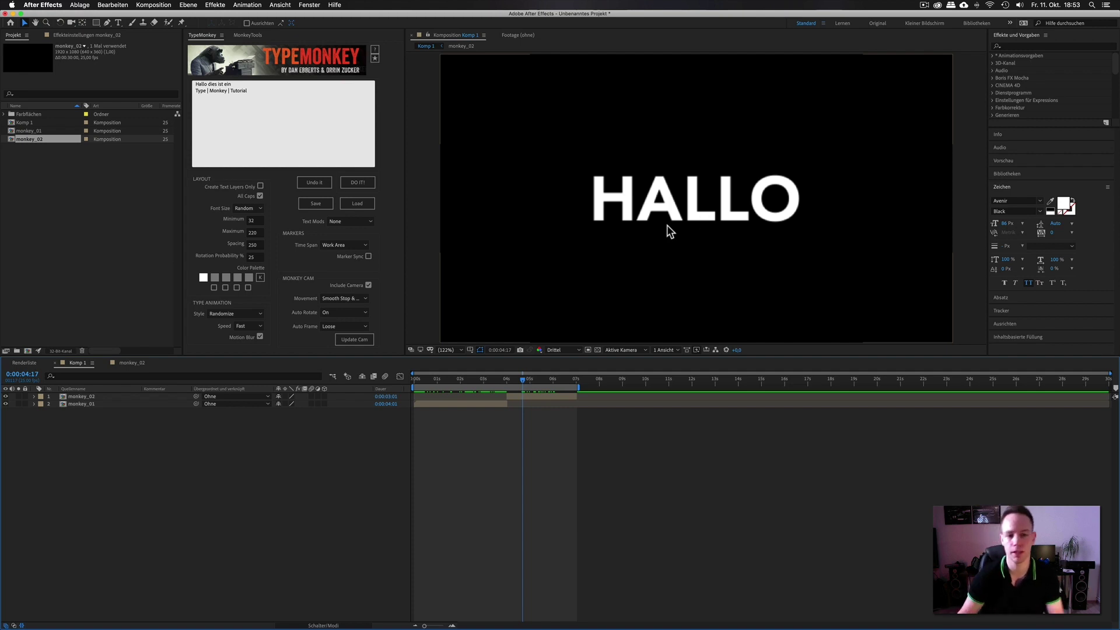
pyautogui.click(28, 130)
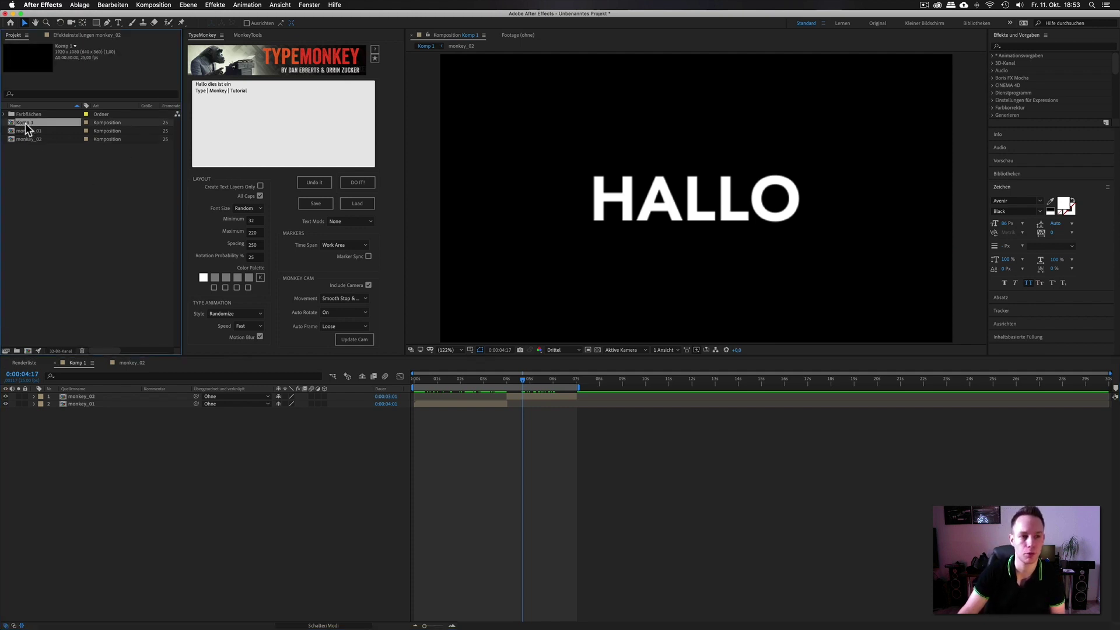
pyautogui.click(25, 139)
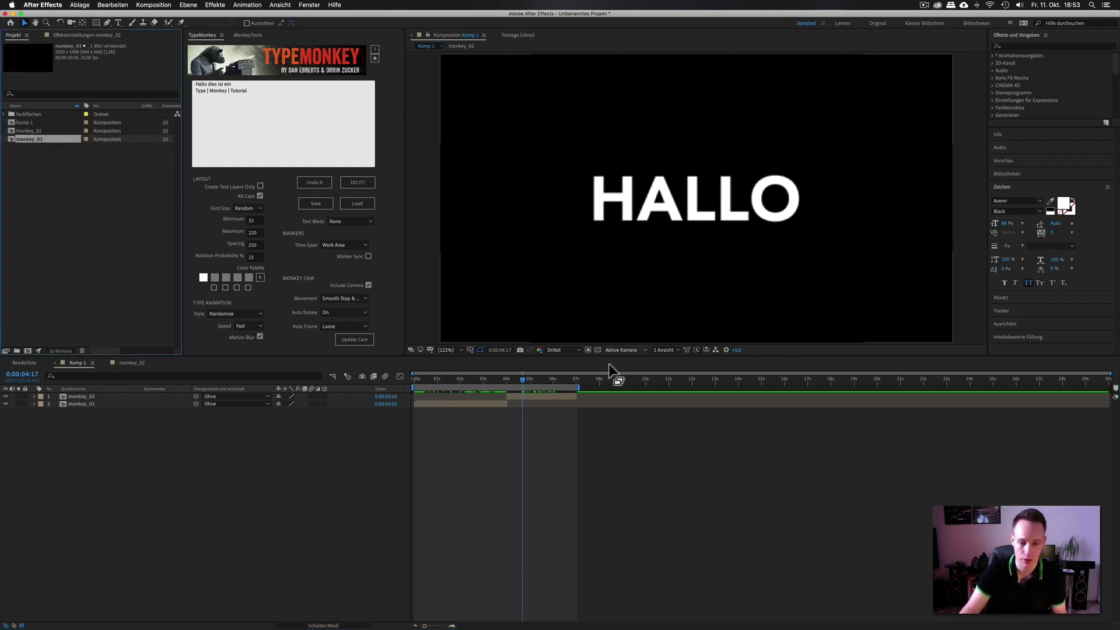
pyautogui.moveTo(22, 139)
pyautogui.mouseDown()
pyautogui.moveTo(73, 158)
pyautogui.moveTo(71, 183)
pyautogui.mouseUp()
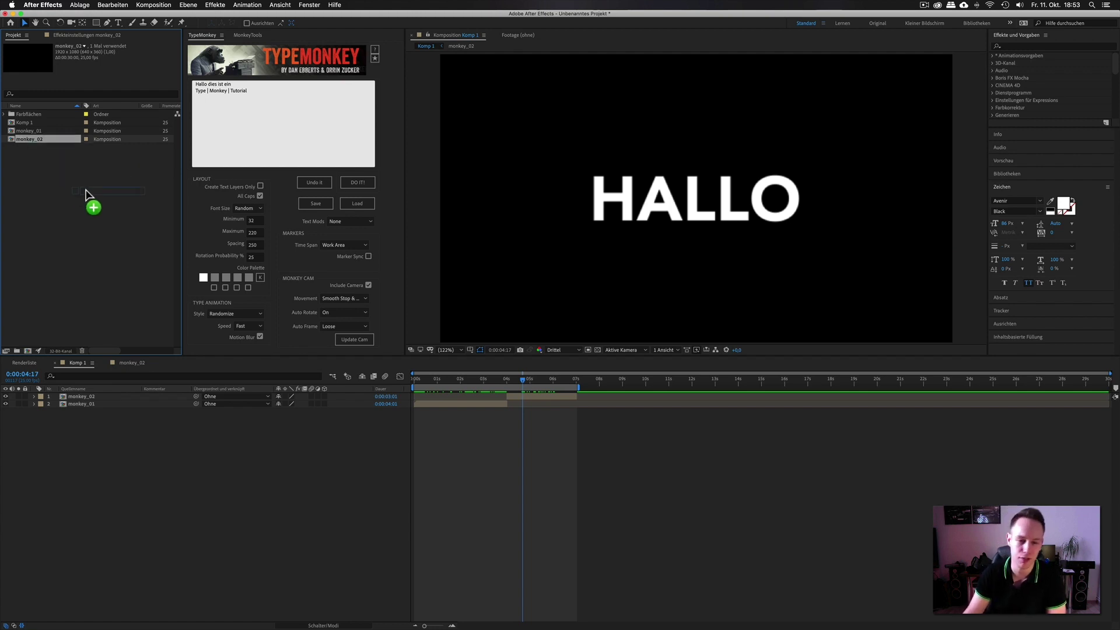
pyautogui.moveTo(86, 194); pyautogui.dragTo(75, 182)
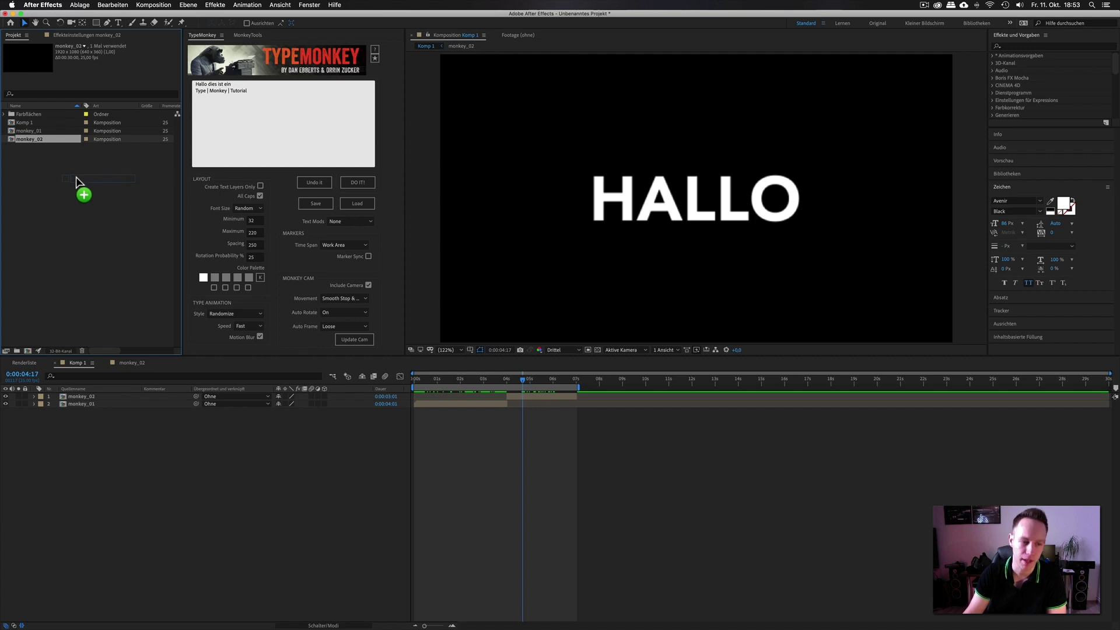
pyautogui.moveTo(30, 139); pyautogui.dragTo(38, 142)
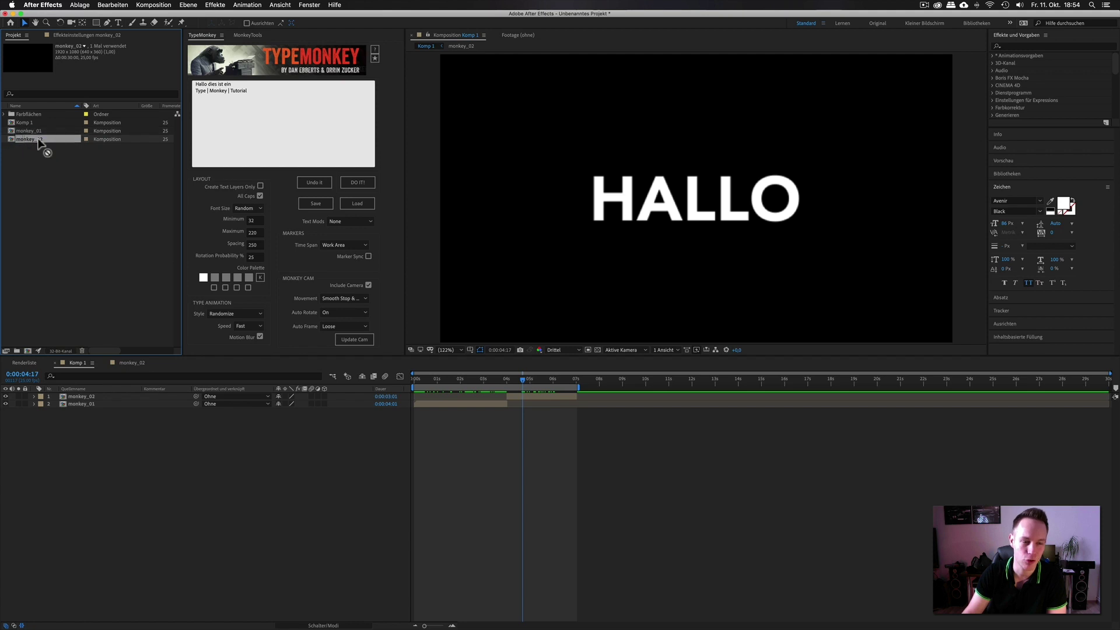
pyautogui.moveTo(38, 141); pyautogui.dragTo(52, 173)
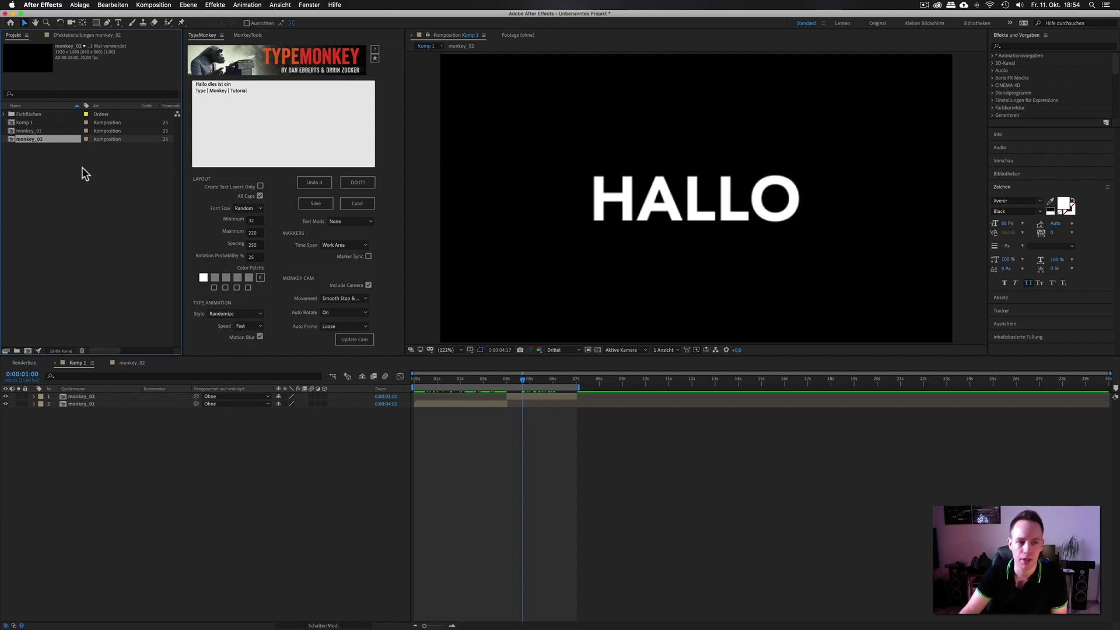
pyautogui.click(82, 167)
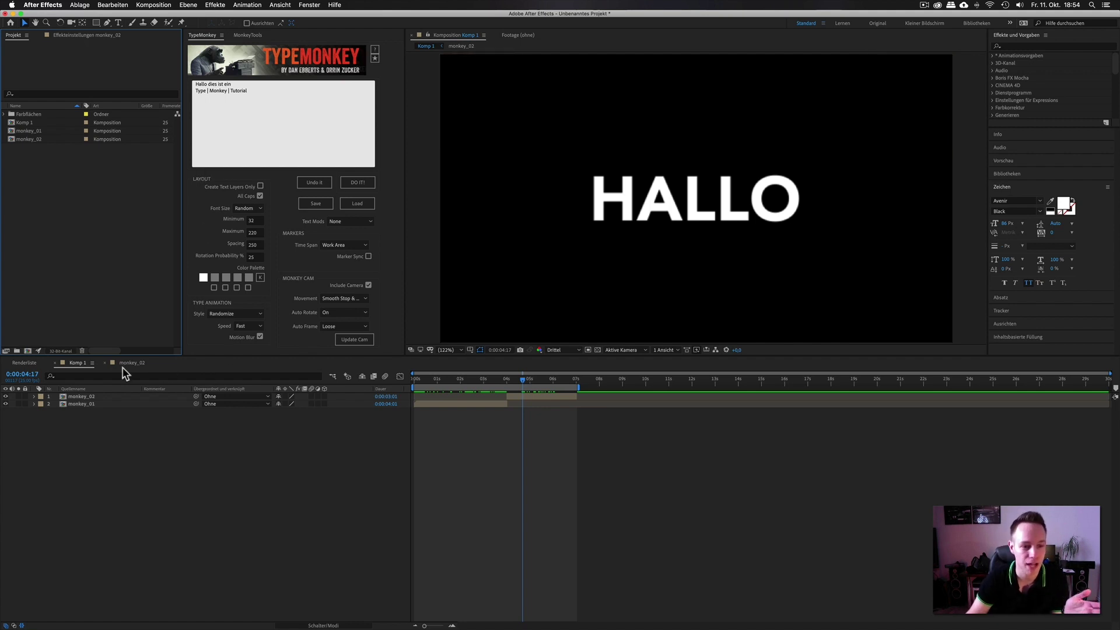
# - Inside monkey_01, change the TYPE MONKEY TUTORIAL title's fill colour to red
pyautogui.doubleClick(86, 405)
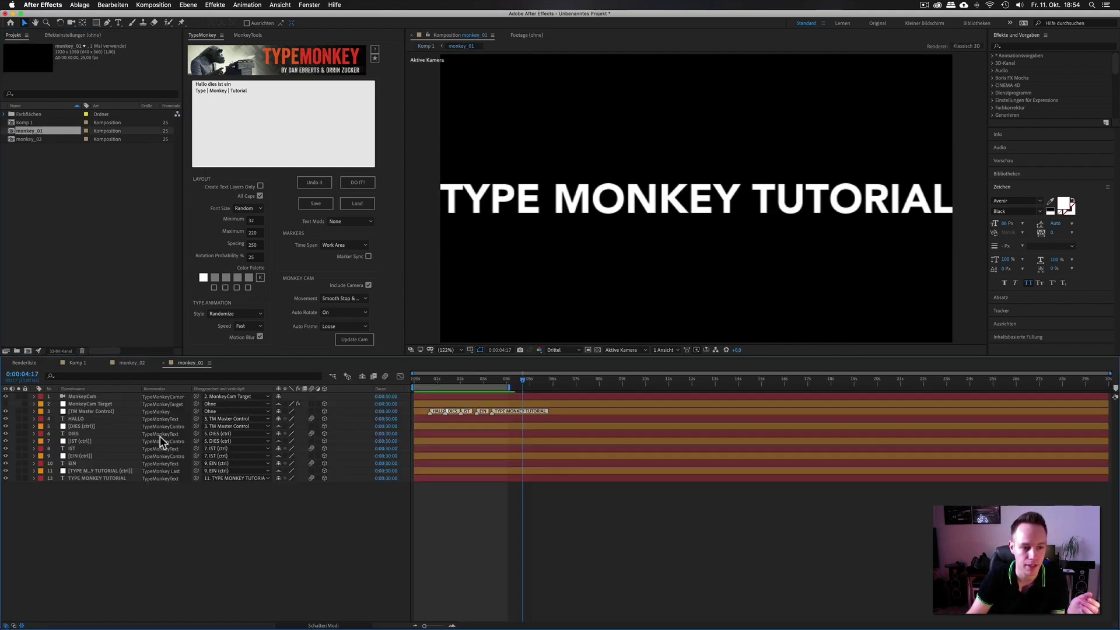
pyautogui.click(81, 454)
pyautogui.click(82, 461)
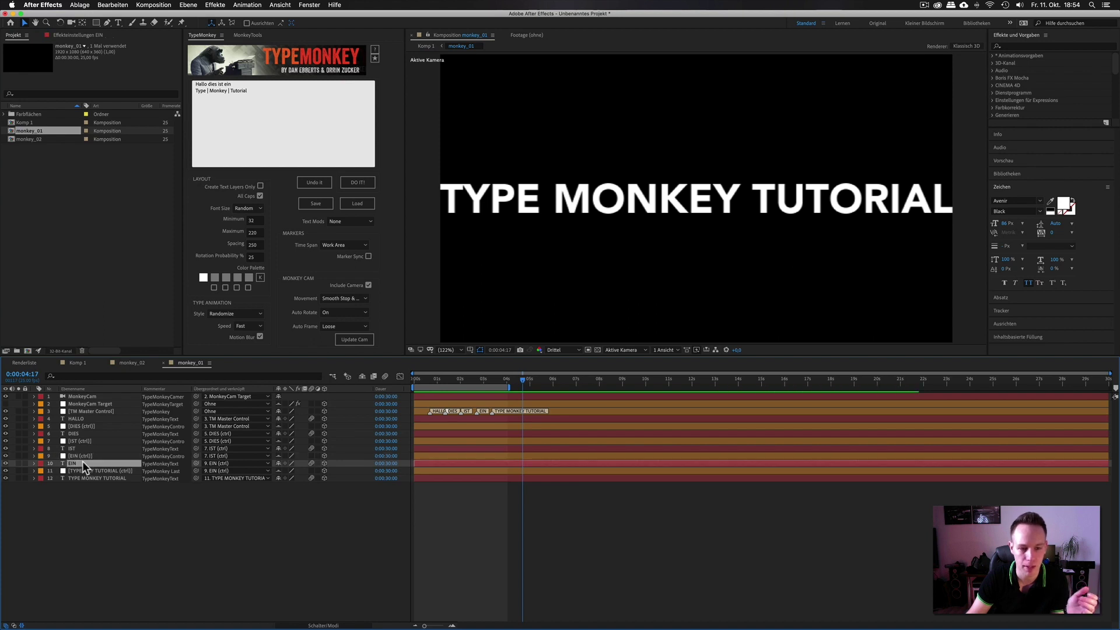
pyautogui.click(700, 197)
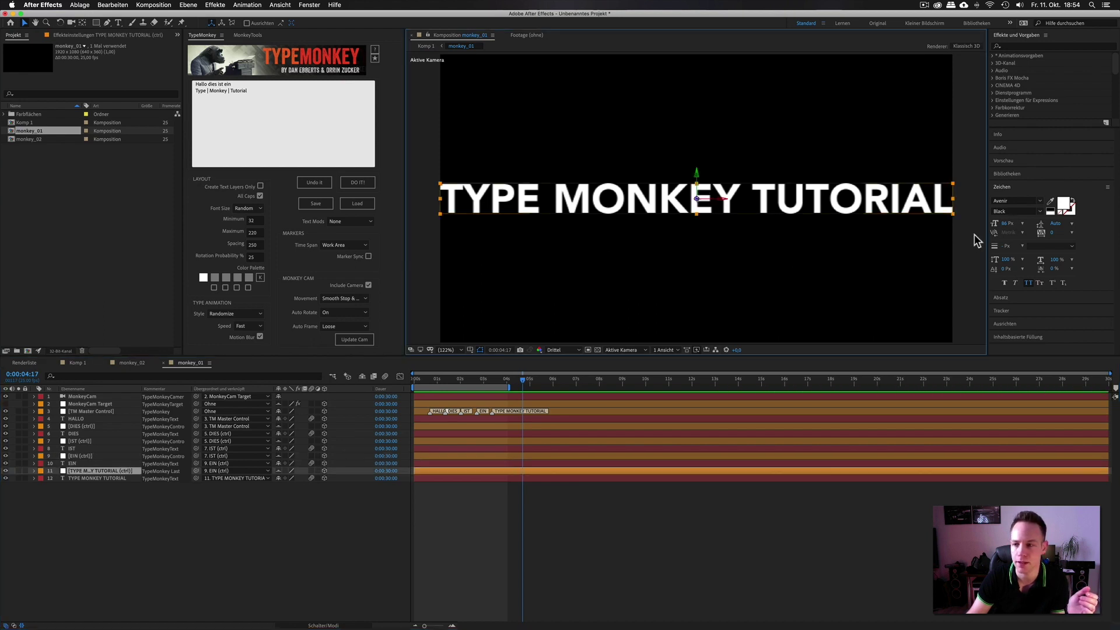
pyautogui.doubleClick(680, 206)
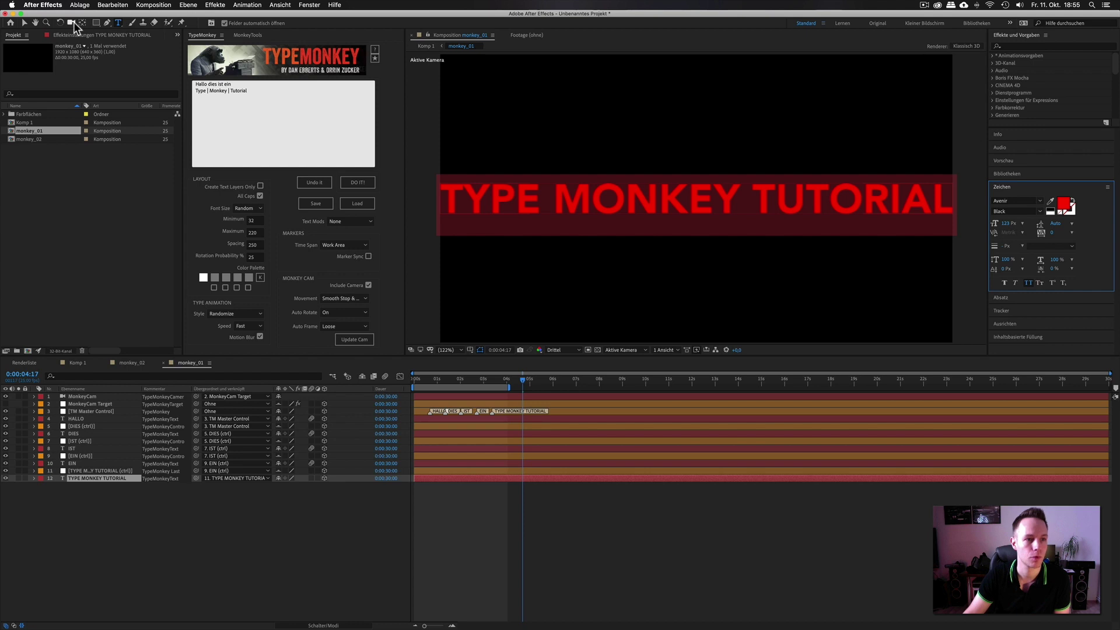
pyautogui.click(26, 24)
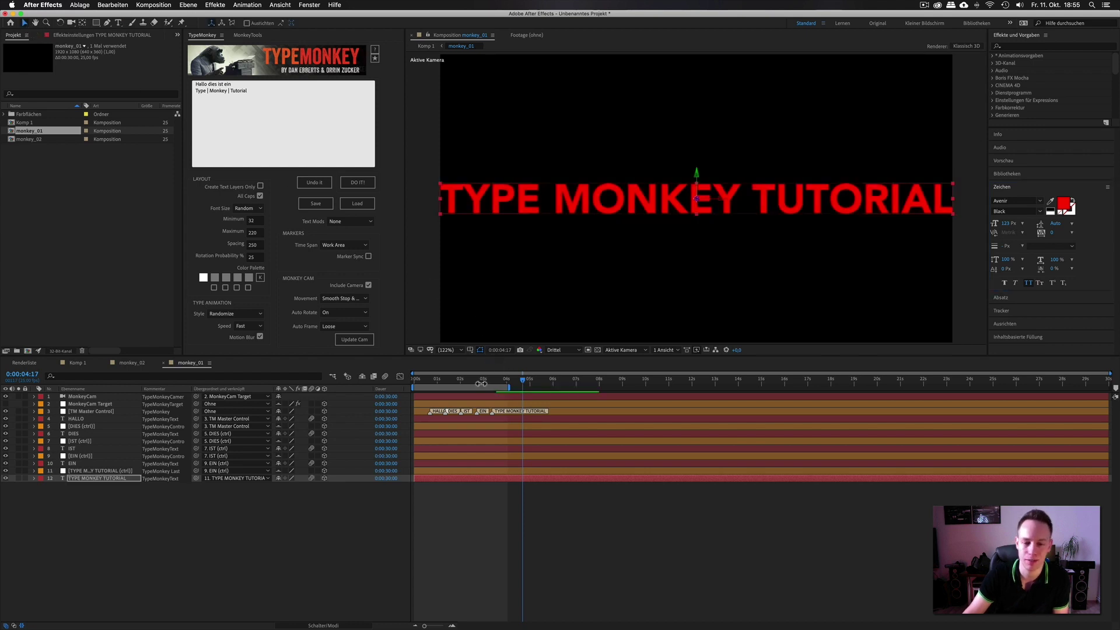
# - Scale the title's control layer down to 77% and preview the animation
pyautogui.moveTo(481, 384); pyautogui.dragTo(501, 385)
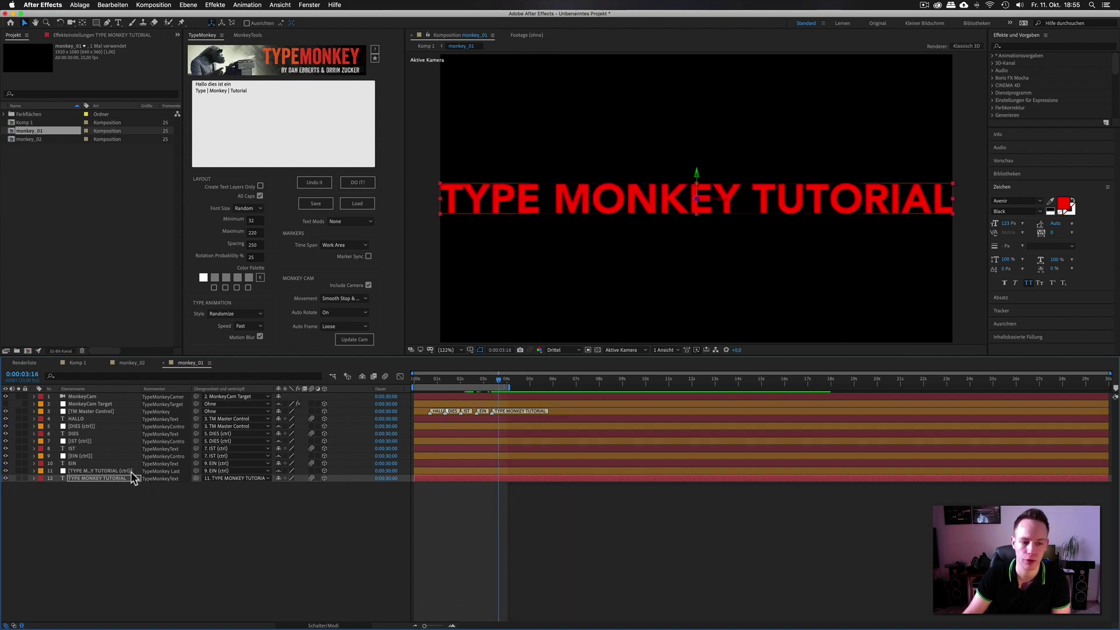
pyautogui.click(122, 471)
pyautogui.press('s')
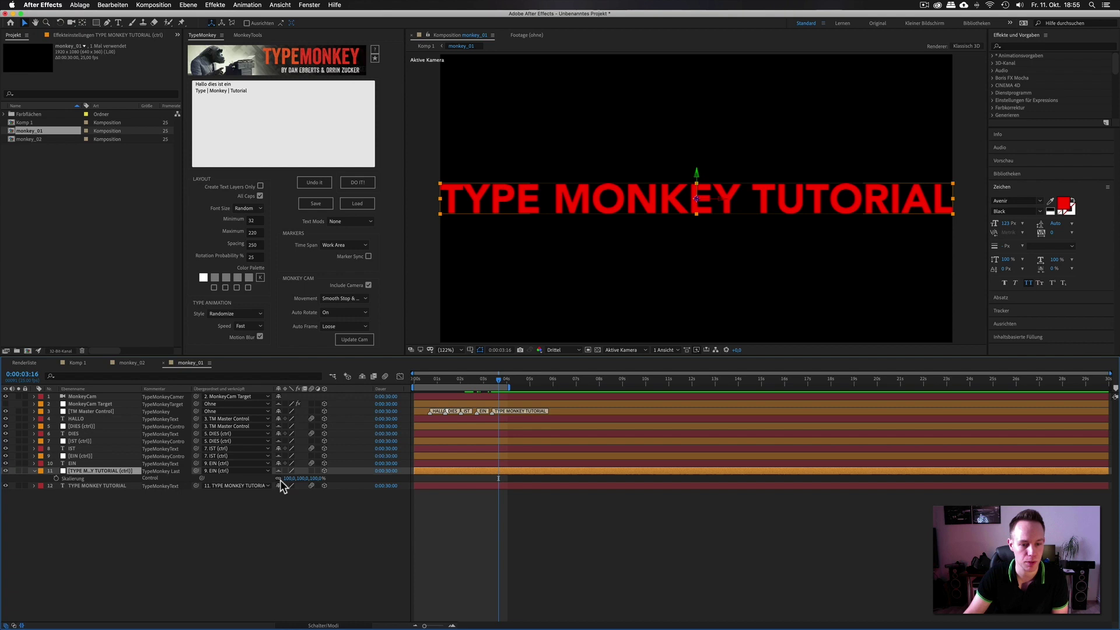
pyautogui.moveTo(280, 482); pyautogui.dragTo(268, 481)
pyautogui.press('space')
pyautogui.press('space')
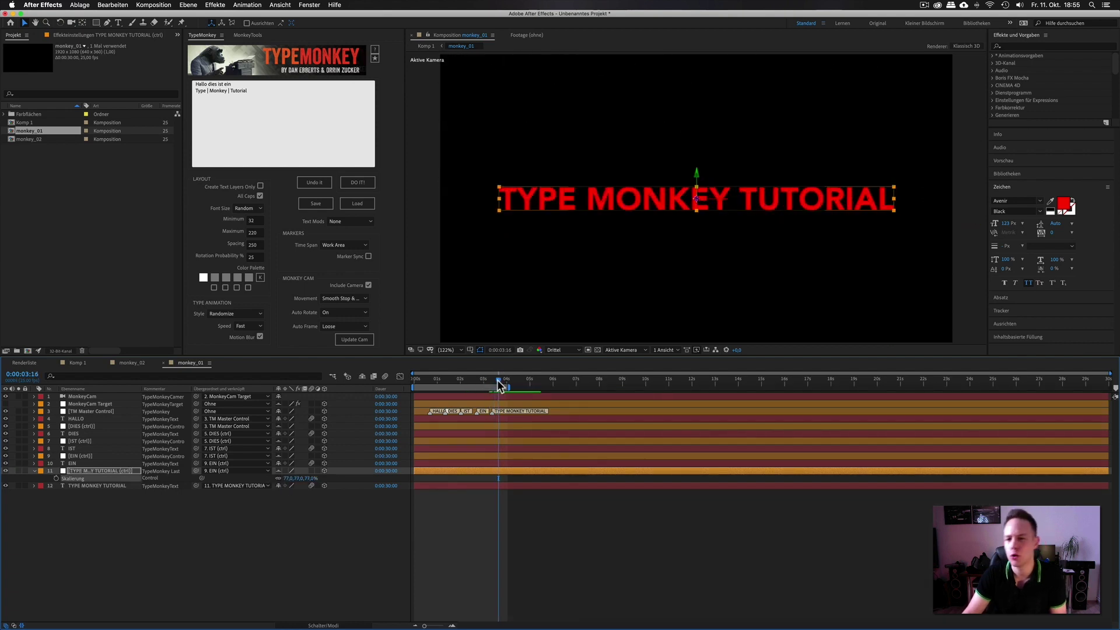
# - Try rotating the title around its Y axis, then undo the rotation
pyautogui.click(128, 523)
pyautogui.click(113, 471)
pyautogui.press('r')
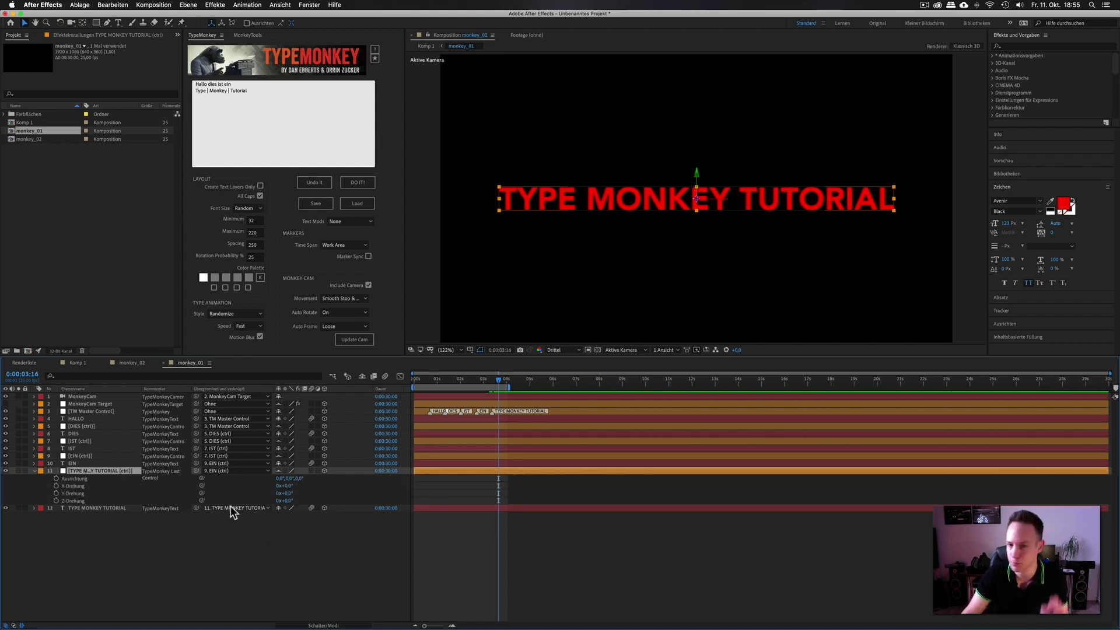
pyautogui.moveTo(290, 492); pyautogui.dragTo(335, 498)
pyautogui.press('super+z')
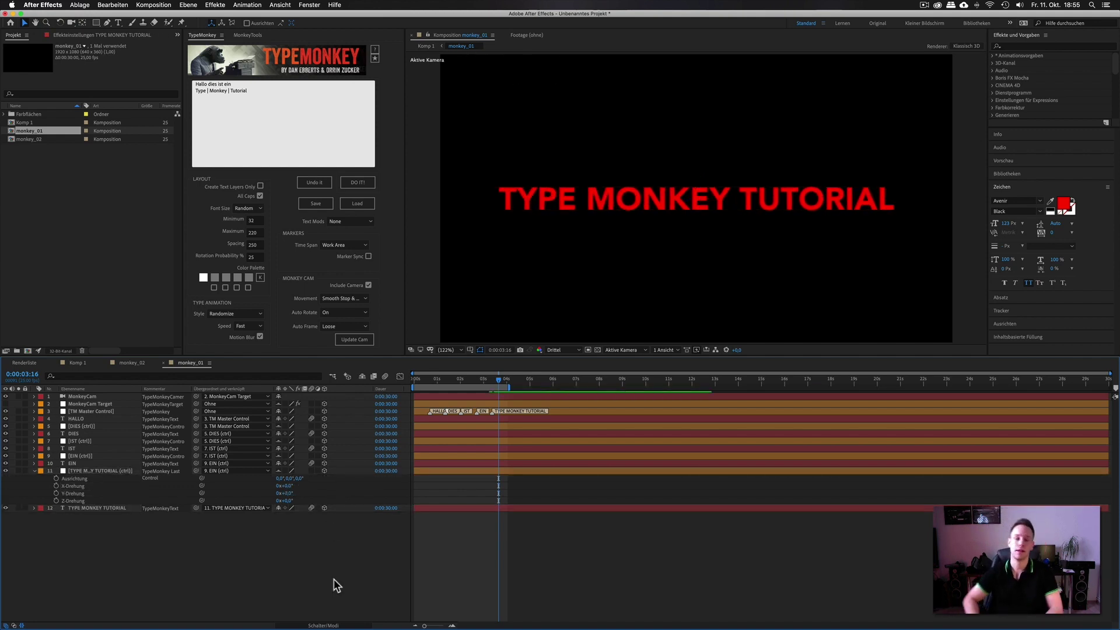